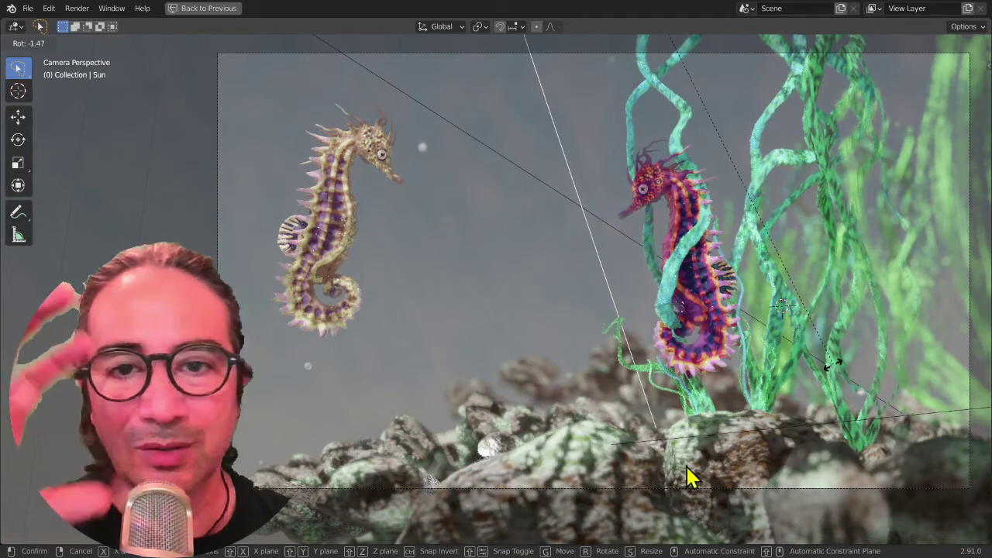
# Try a different rotation for the Sun light in the underwater seahorse scene.
pyautogui.click(576, 458)
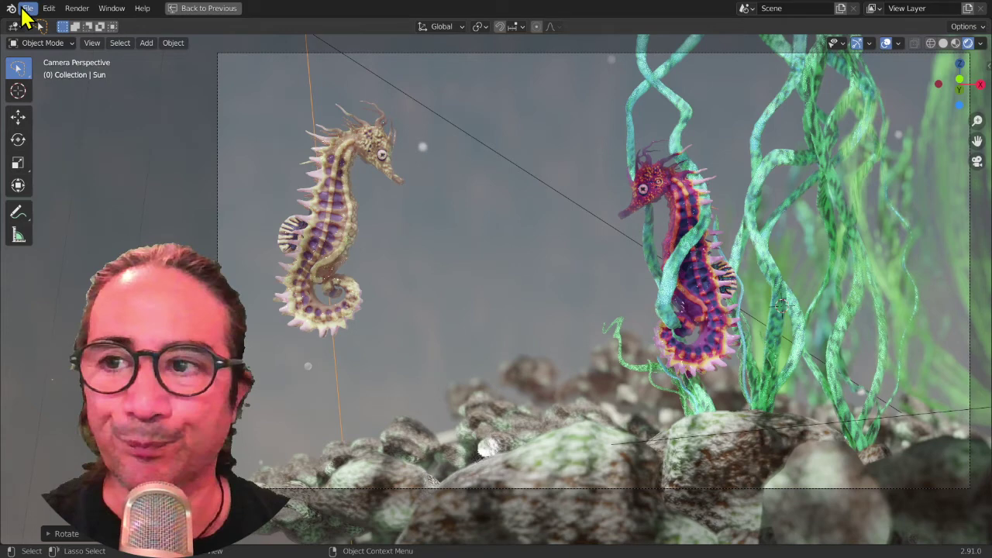
pyautogui.click(27, 9)
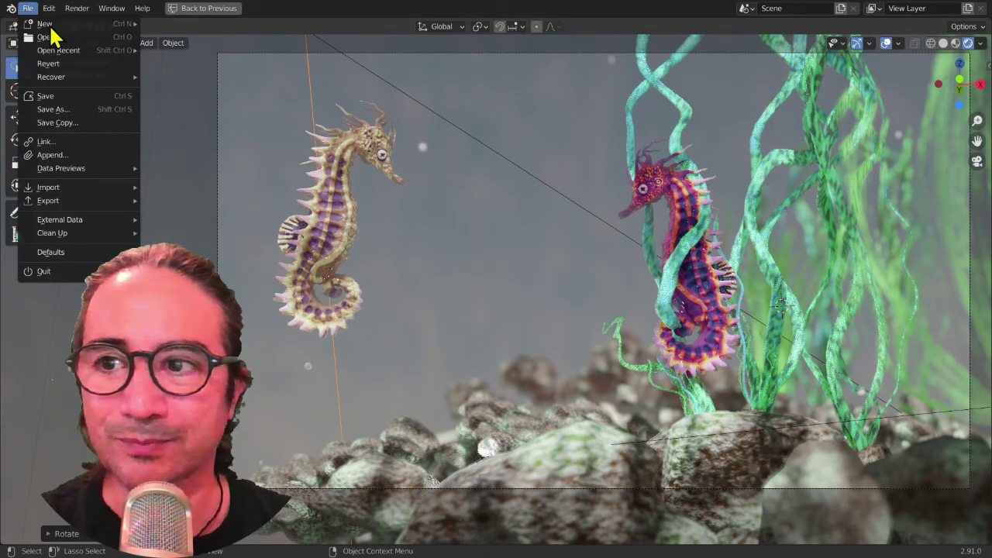
pyautogui.click(27, 14)
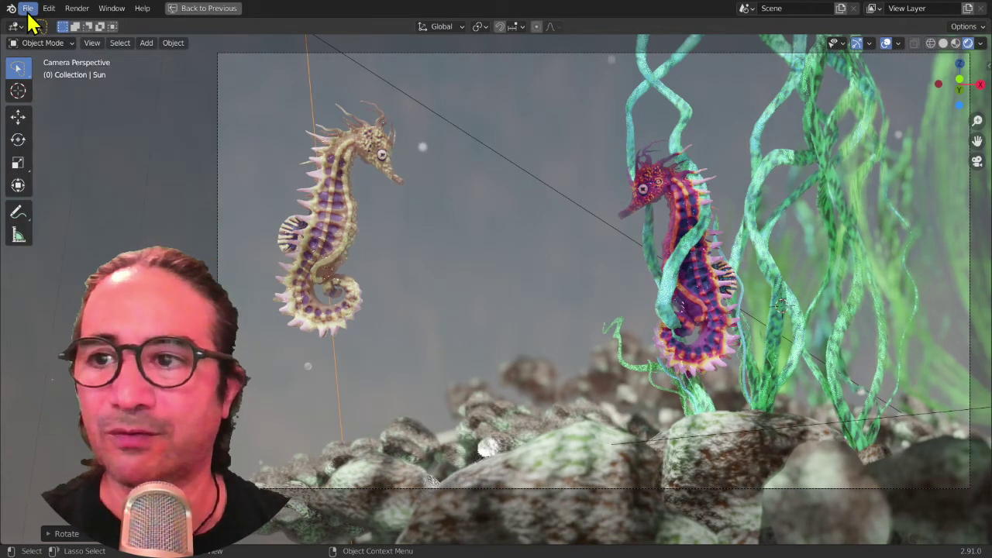
pyautogui.click(28, 9)
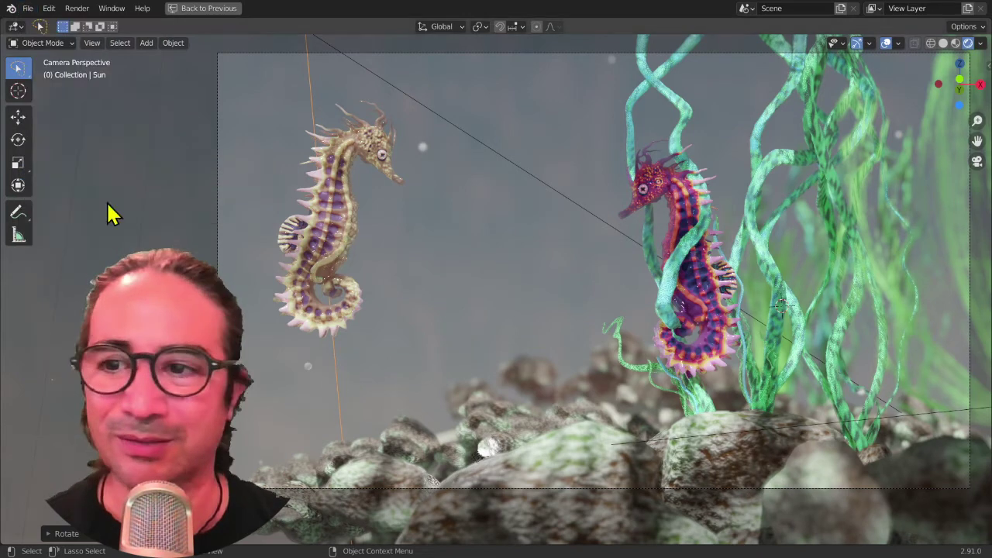
# Open the recent file with the standalone seahorse sculpture, discarding the changes to the current scene.
pyautogui.click(28, 11)
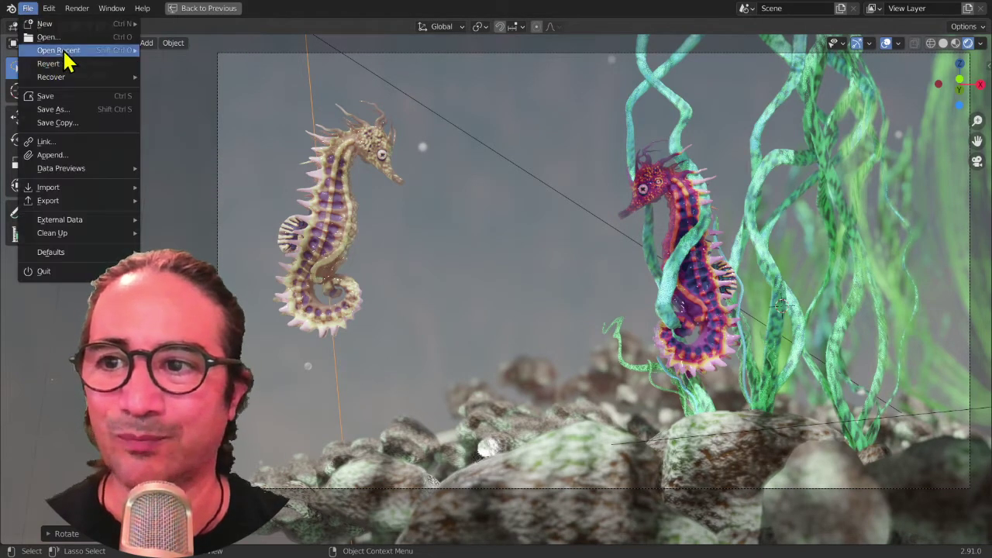
pyautogui.moveTo(70, 51)
pyautogui.click(215, 75)
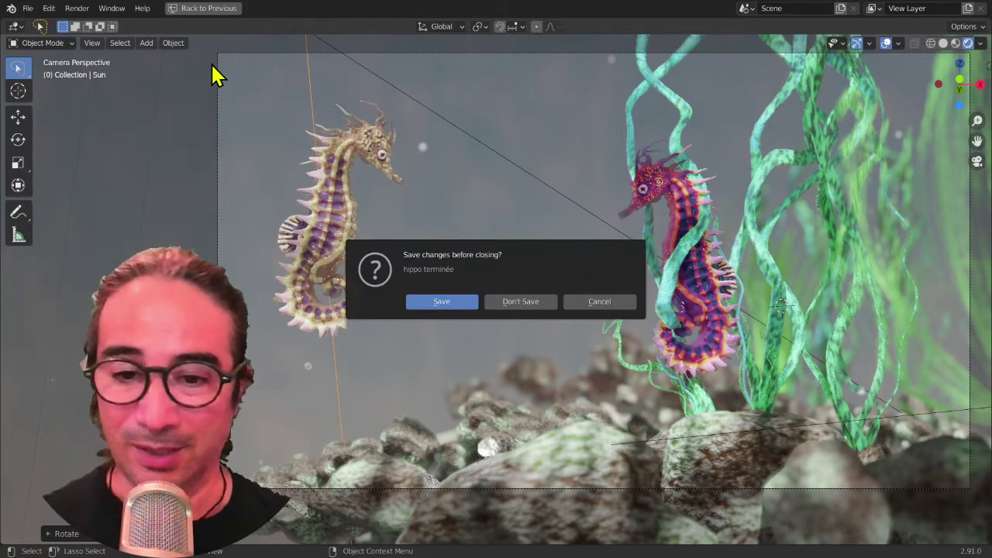
pyautogui.click(518, 303)
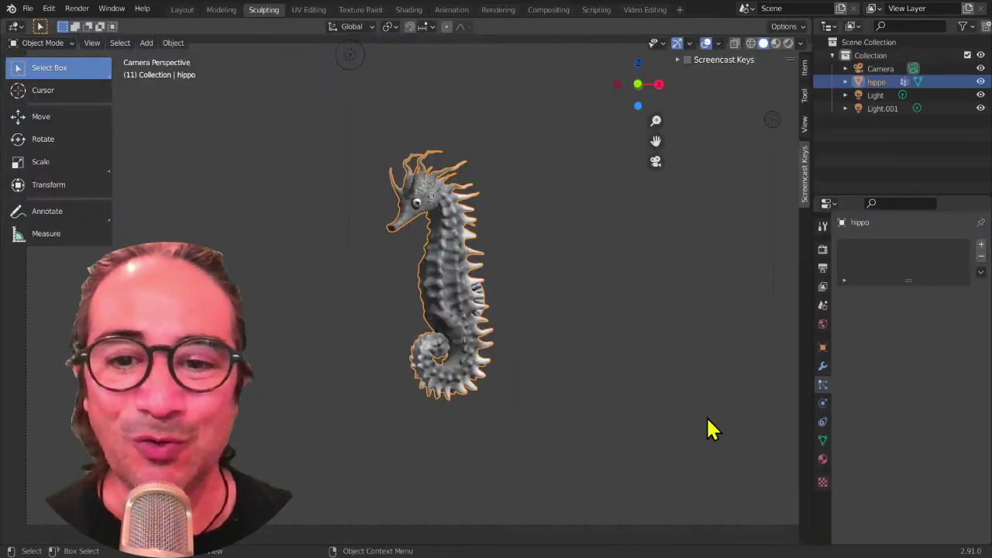
# Switch the viewport shading to Material Preview and examine the painted seahorse from several angles.
pyautogui.moveTo(712, 428); pyautogui.dragTo(403, 339, button='middle')
pyautogui.press('KP_Decimal')
pyautogui.scroll(3, 491, 237)
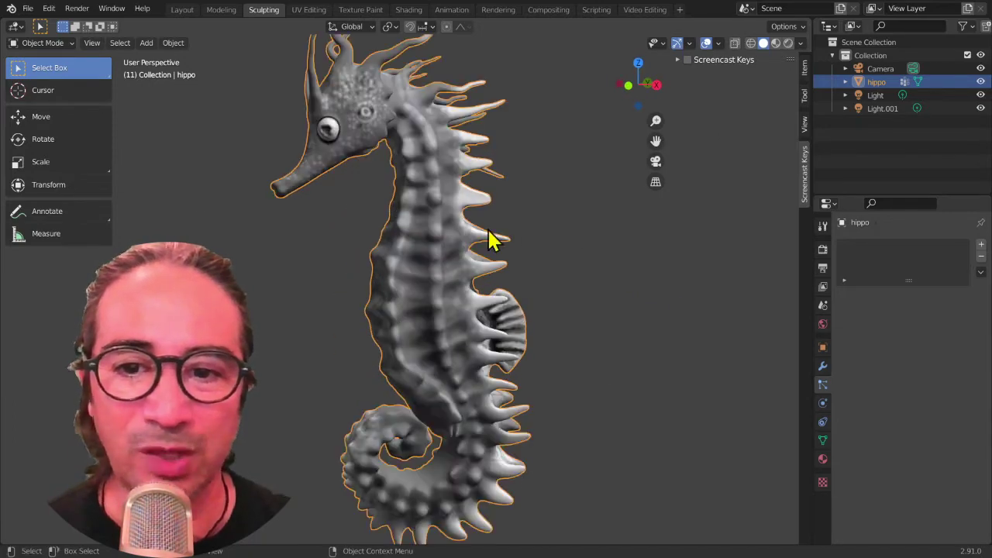
pyautogui.moveTo(344, 111); pyautogui.dragTo(385, 133, button='middle')
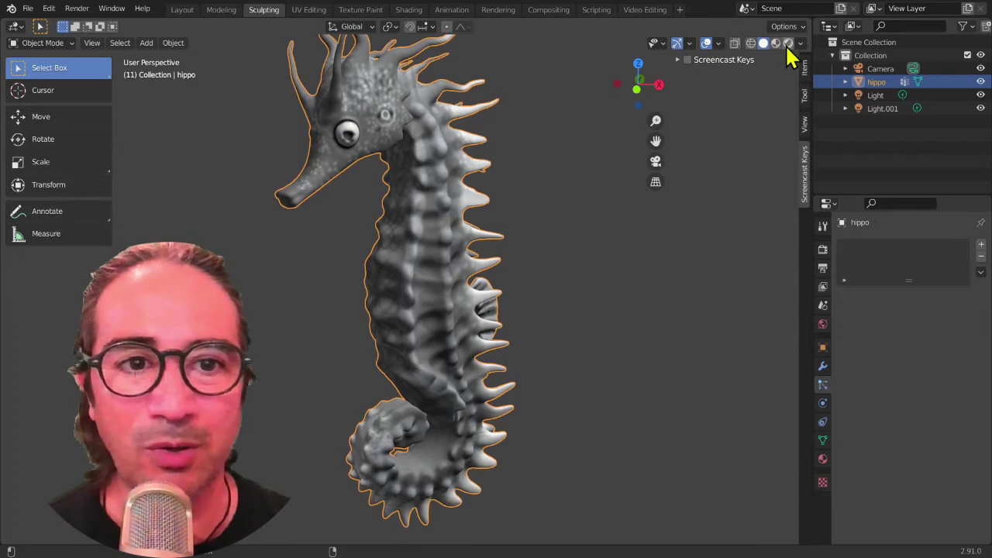
pyautogui.click(788, 43)
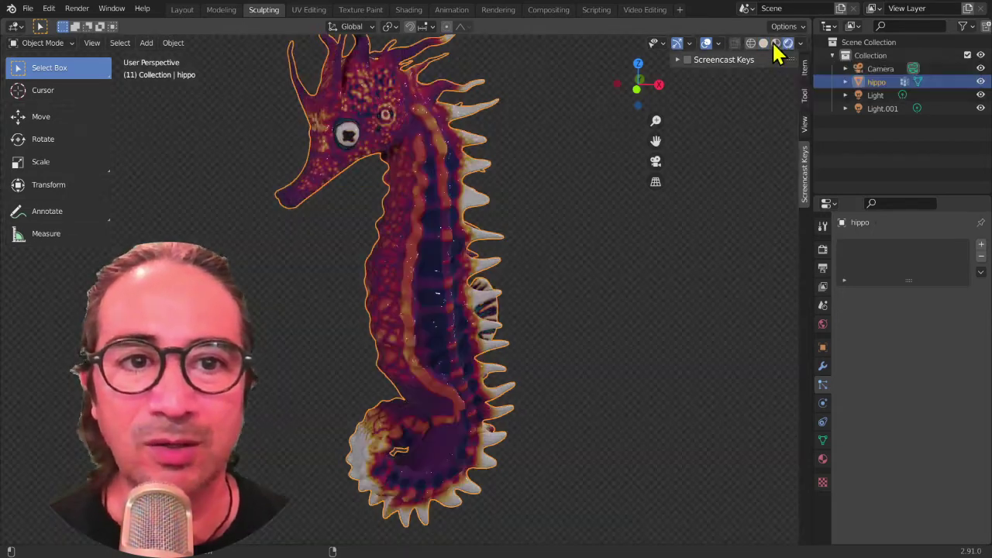
pyautogui.click(776, 44)
pyautogui.moveTo(476, 394)
pyautogui.mouseDown(button='middle')
pyautogui.moveTo(450, 381)
pyautogui.moveTo(540, 388)
pyautogui.moveTo(485, 332)
pyautogui.mouseUp(button='middle')
pyautogui.scroll(2, 367, 182)
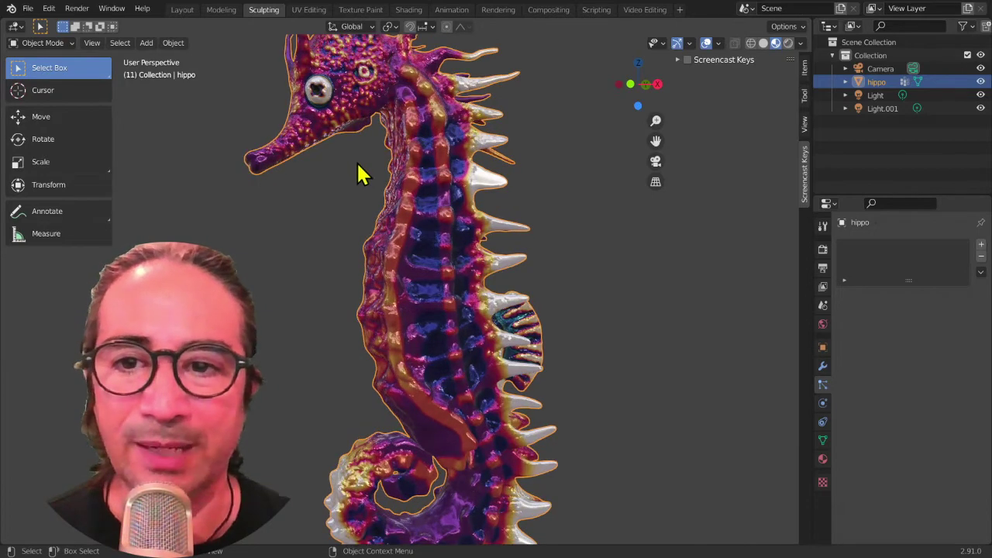
pyautogui.moveTo(358, 166); pyautogui.dragTo(385, 205, button='middle')
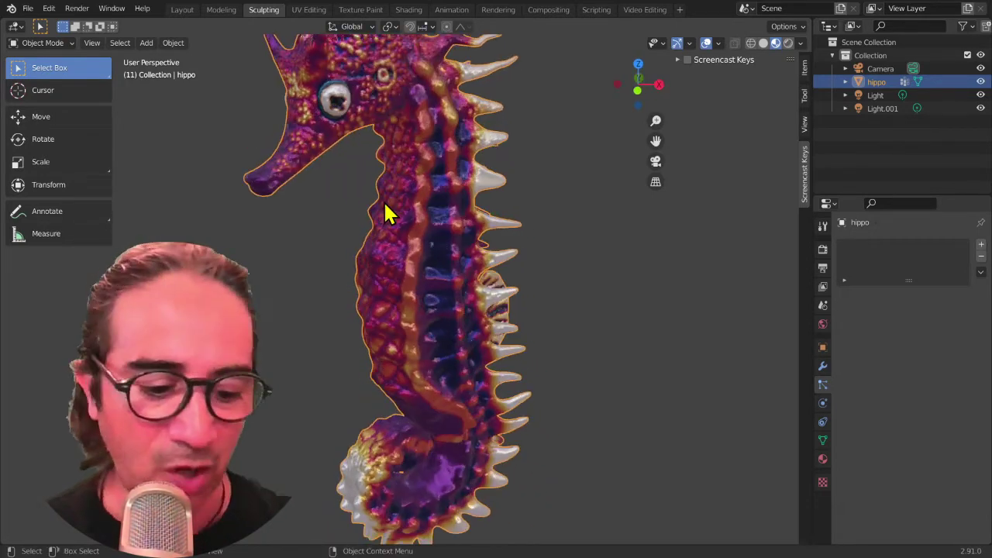
# Show the 3D cursor overlay in the front view, with the seahorse deselected, and enable the Screencast Keys display.
pyautogui.press('KP_3')
pyautogui.press('KP_1')
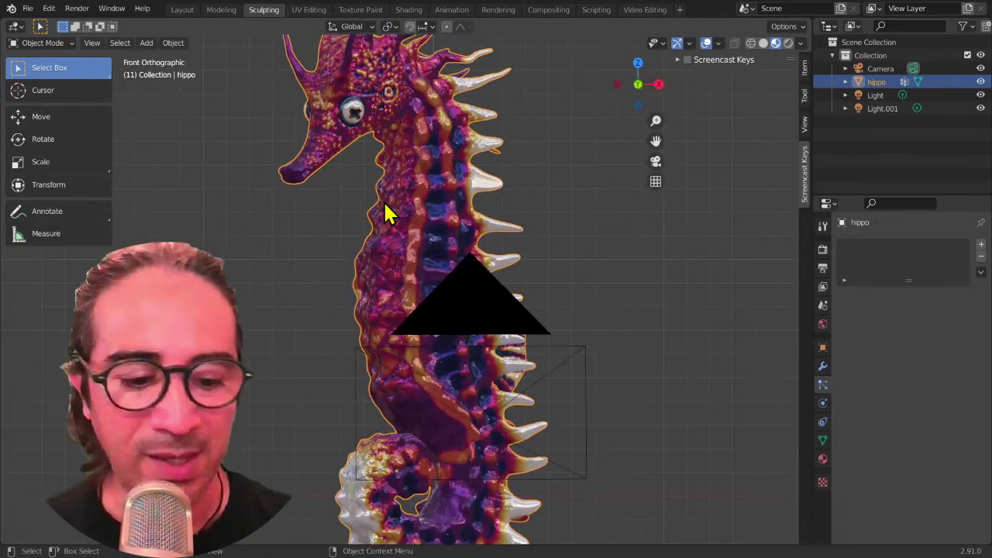
pyautogui.scroll(-5, 419, 255)
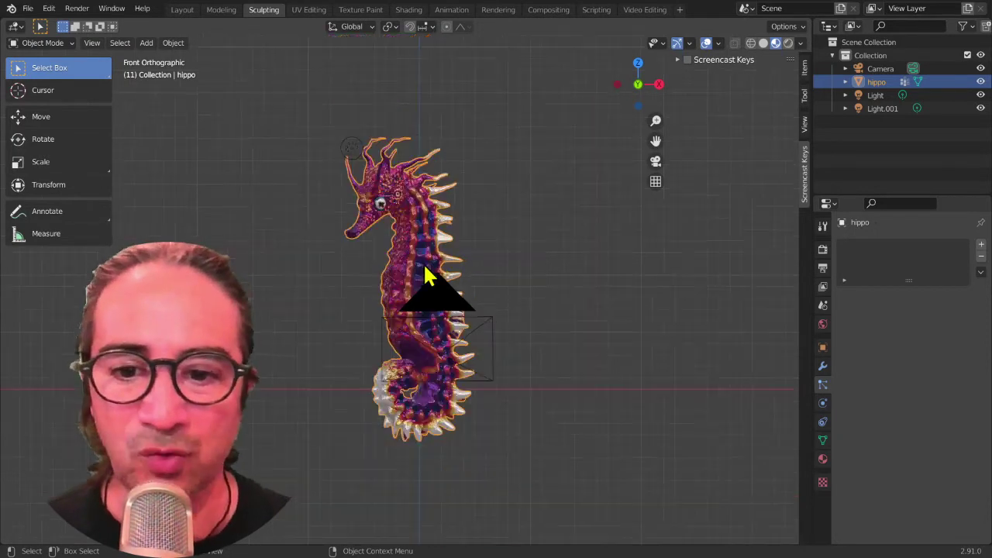
pyautogui.scroll(-1, 465, 325)
pyautogui.keyDown('shift'); pyautogui.moveTo(469, 353); pyautogui.dragTo(465, 195, button='middle'); pyautogui.keyUp('shift')
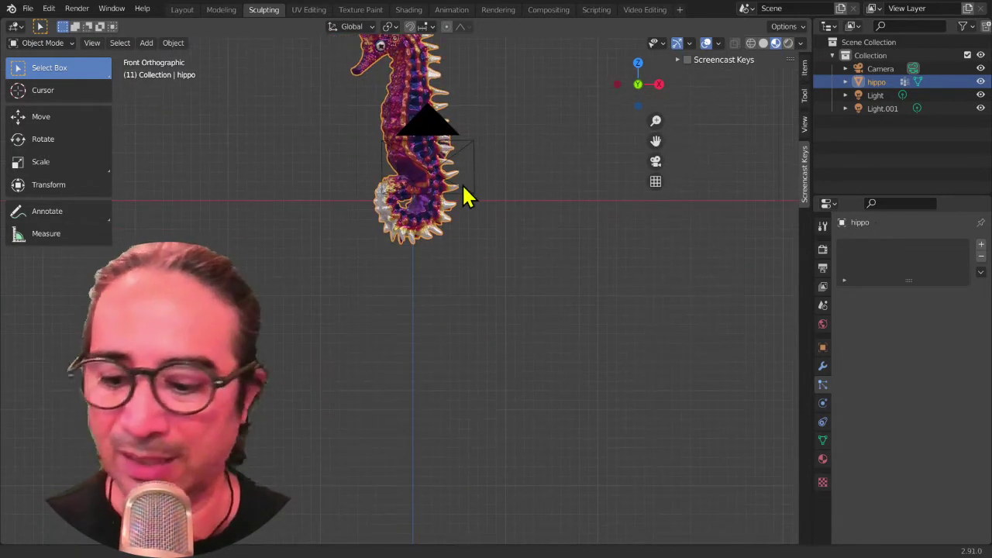
pyautogui.click(717, 43)
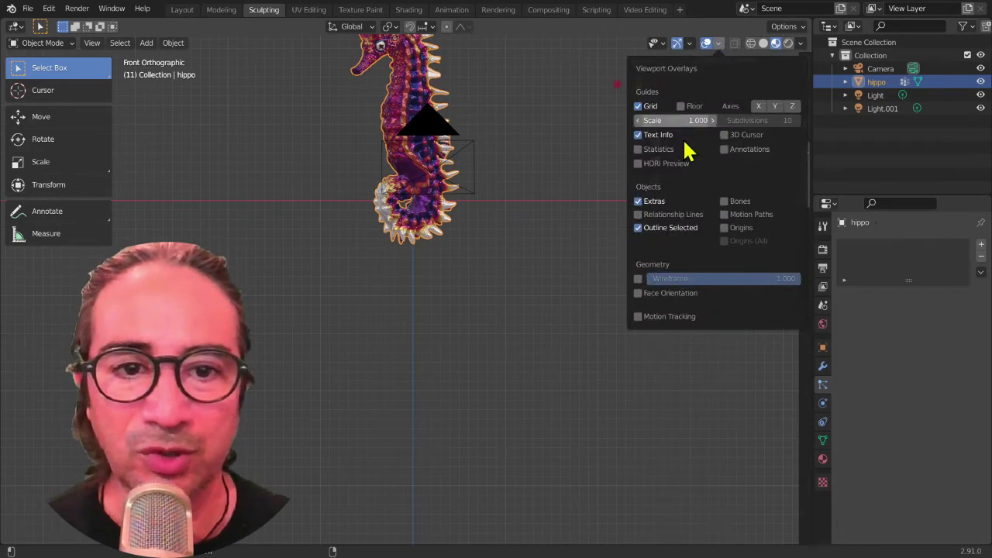
pyautogui.click(538, 301)
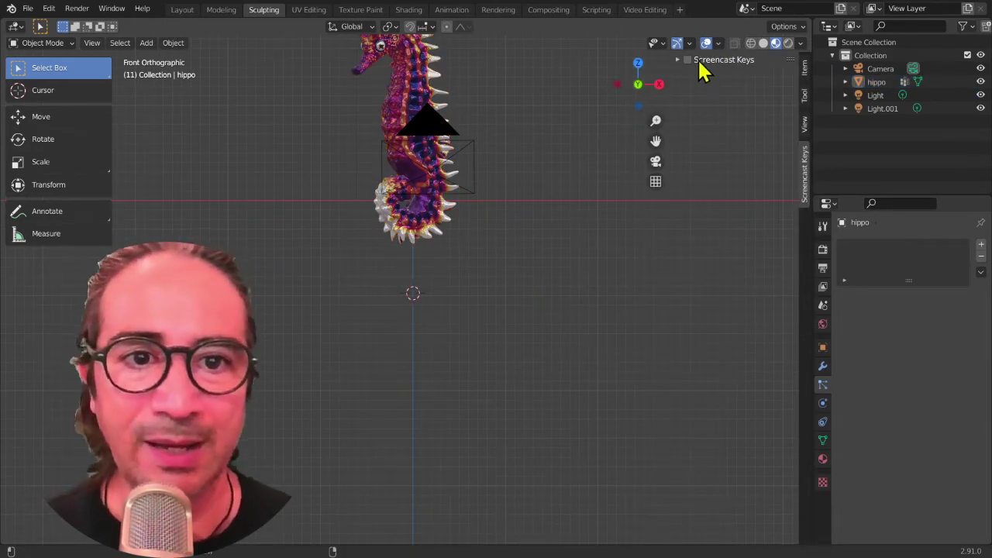
pyautogui.click(681, 62)
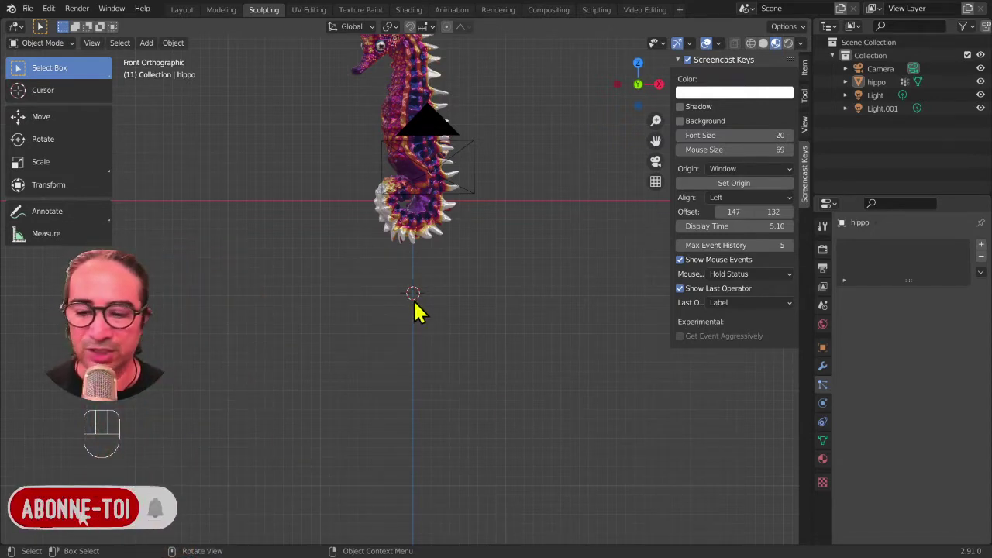
# Place the 3D cursor on the vertical axis below the seahorse's tail, checking its alignment in the front, top and right views.
pyautogui.press('shift')
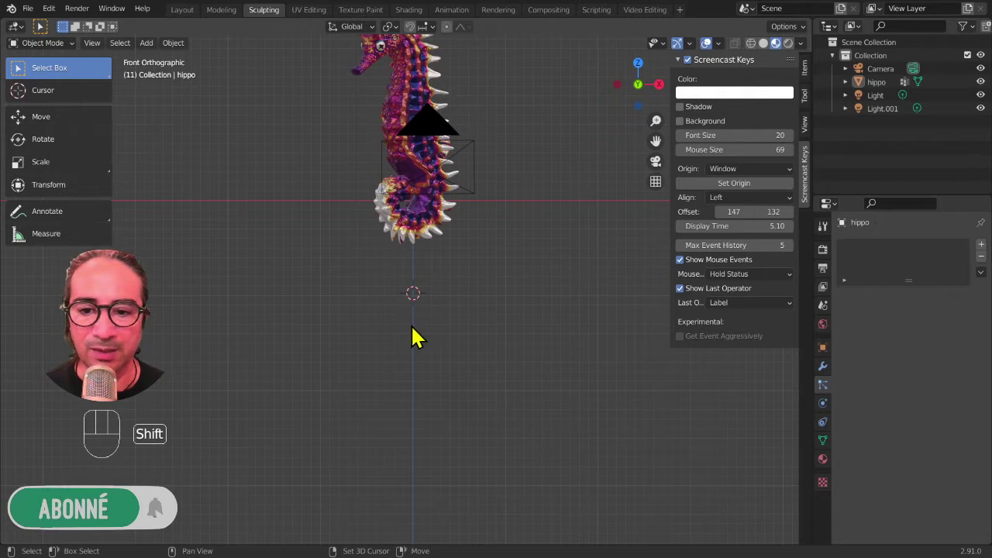
pyautogui.keyDown('shift'); pyautogui.rightClick(410, 325); pyautogui.keyUp('shift')
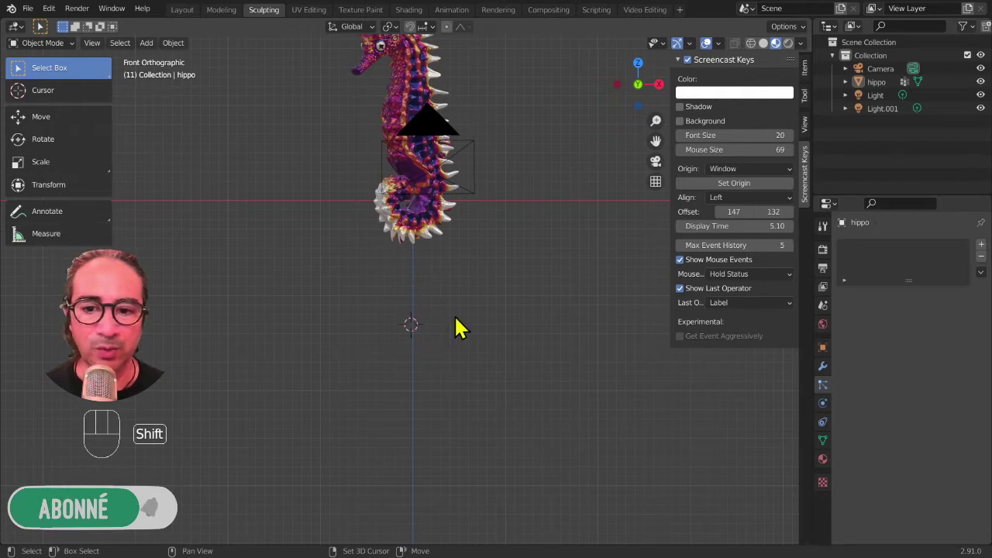
pyautogui.press('KP_7')
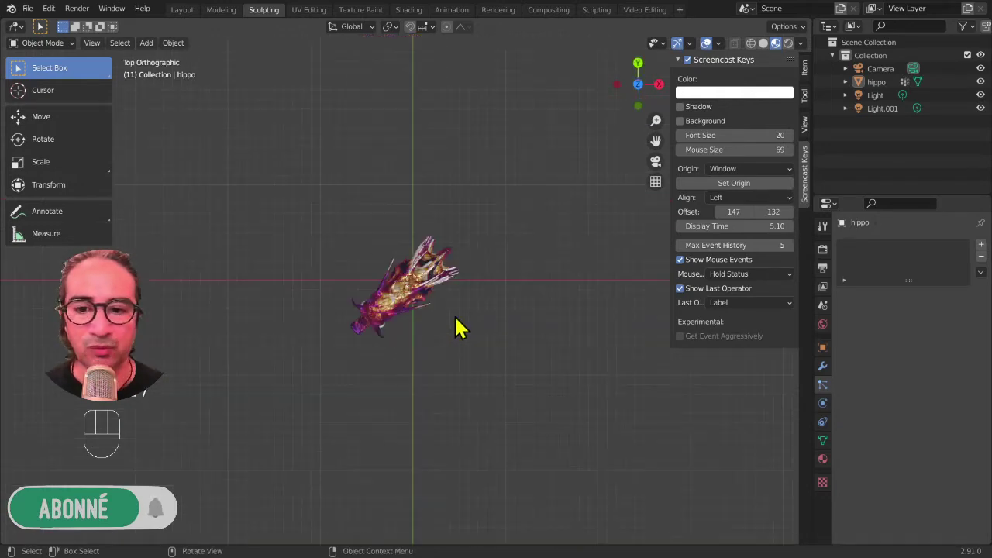
pyautogui.press('shift')
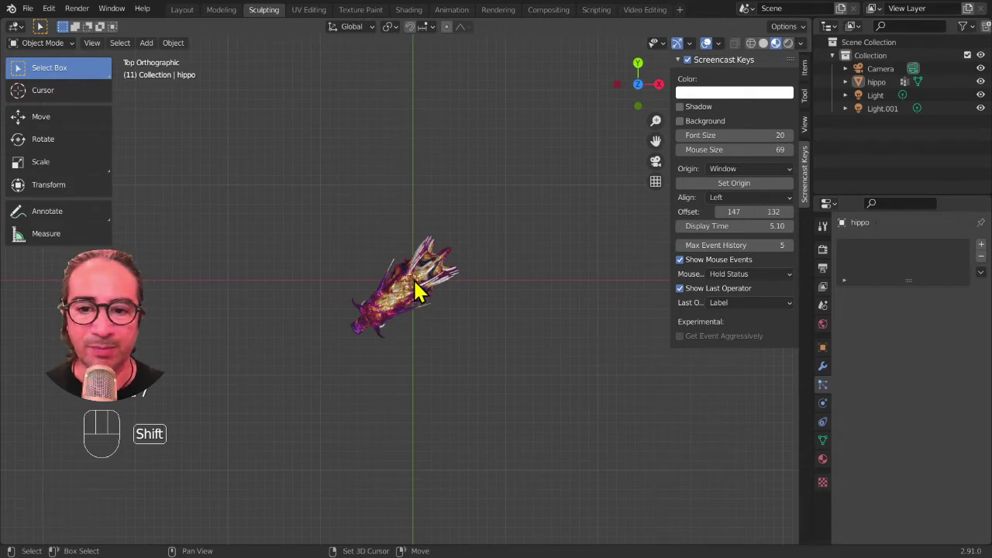
pyautogui.press('KP_1')
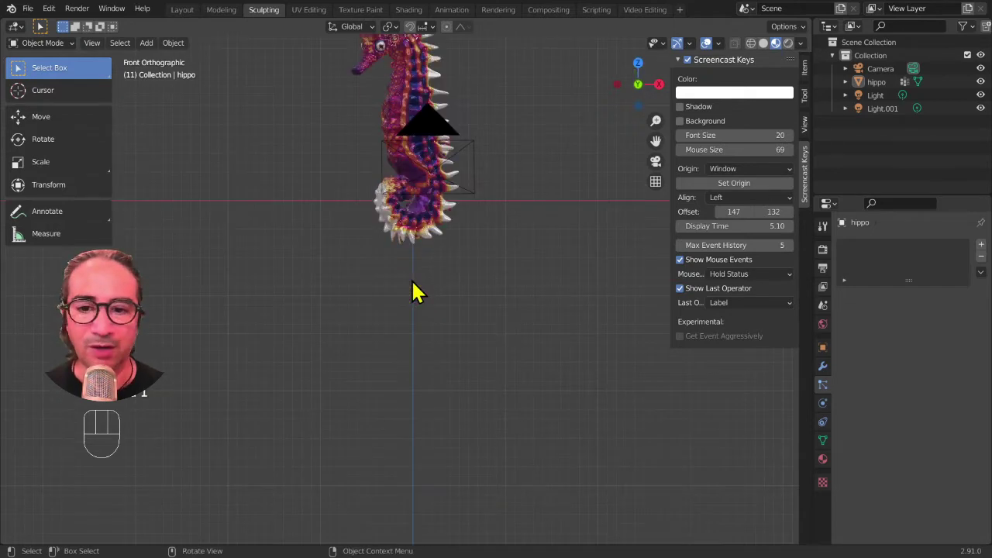
pyautogui.keyDown('shift'); pyautogui.rightClick(413, 358); pyautogui.keyUp('shift')
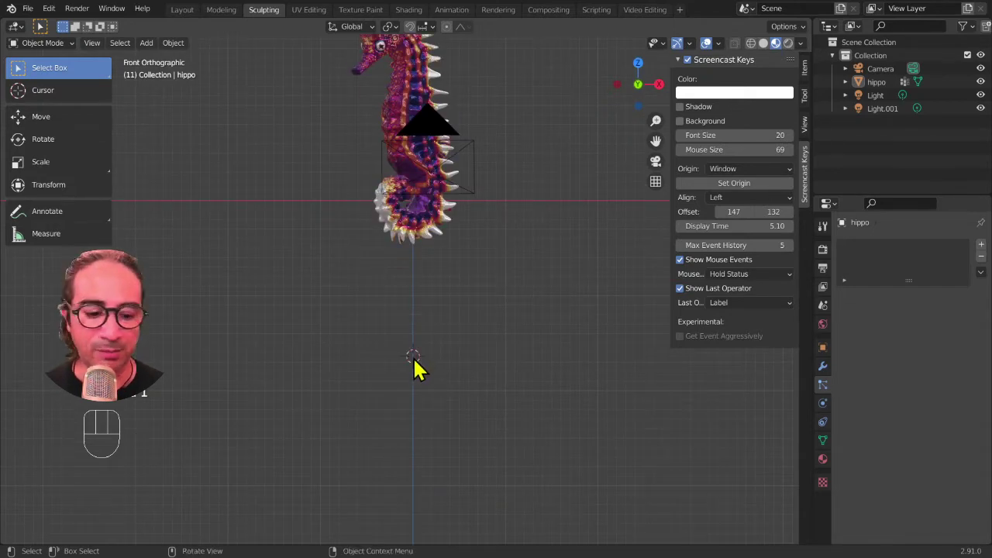
pyautogui.press('KP_3')
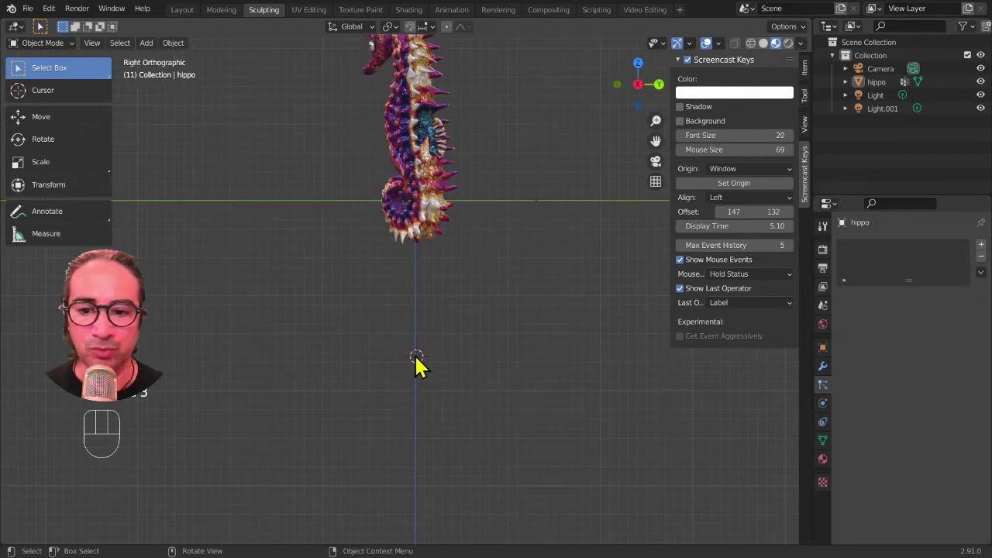
pyautogui.press('shift')
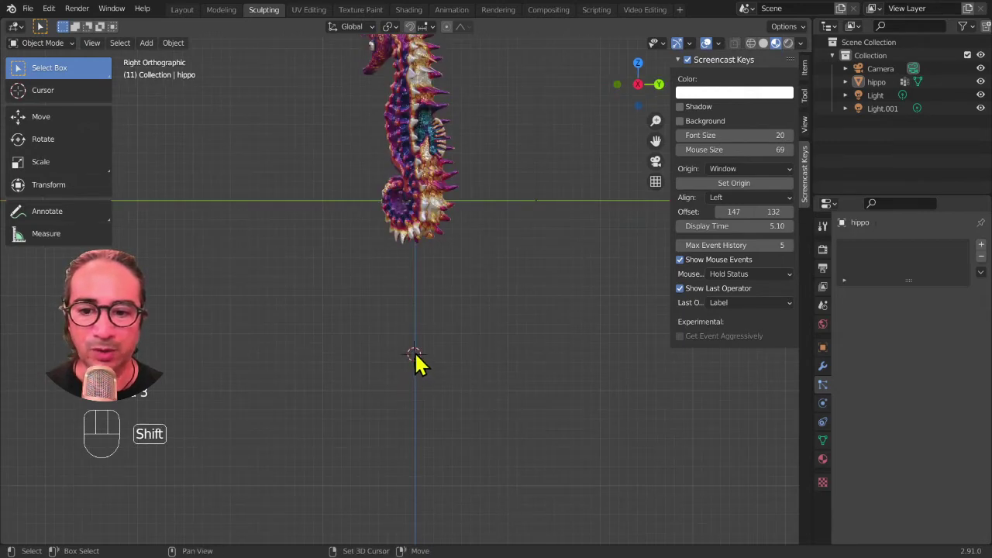
# Try a UV sphere at the 3D cursor below the seahorse and delete it.
pyautogui.scroll(-2, 314, 267)
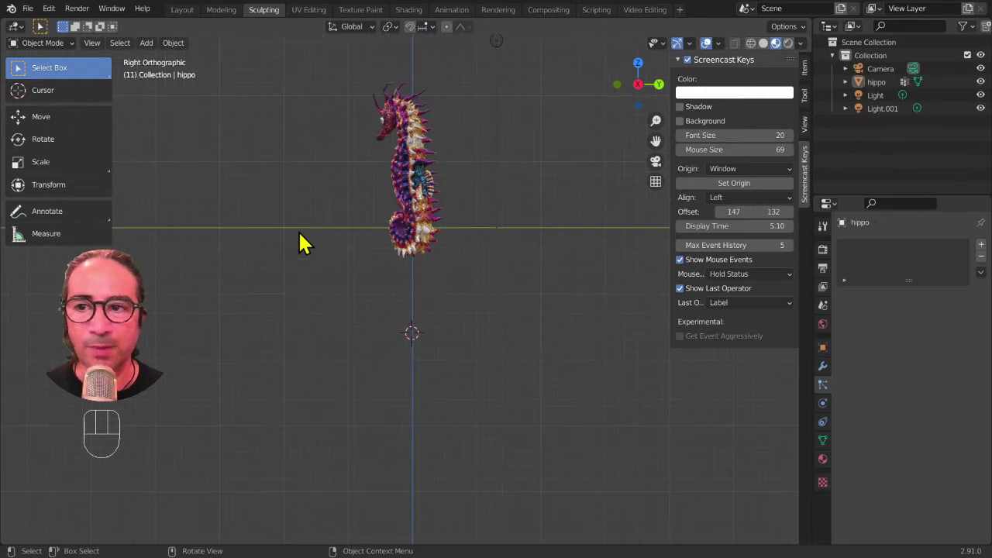
pyautogui.click(149, 44)
pyautogui.moveTo(159, 58)
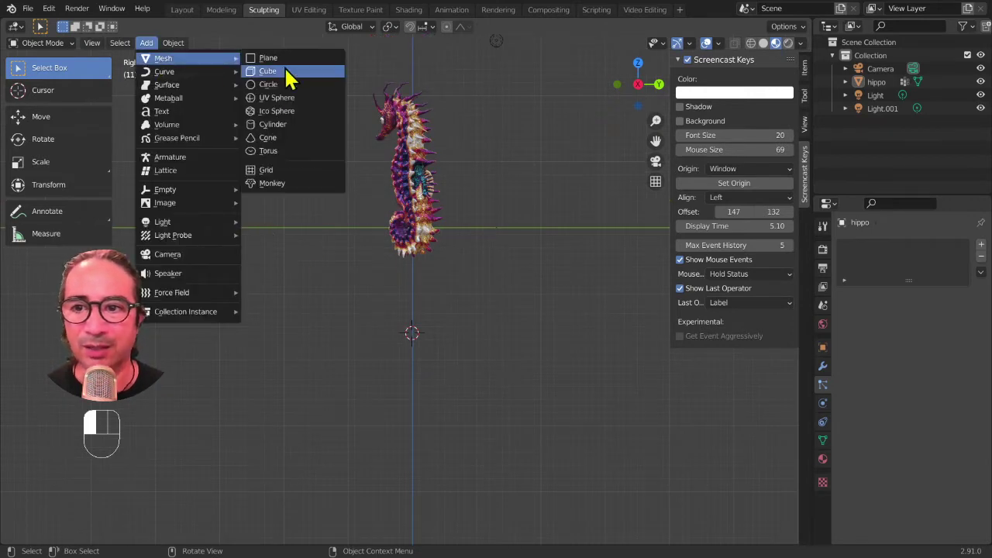
pyautogui.click(289, 99)
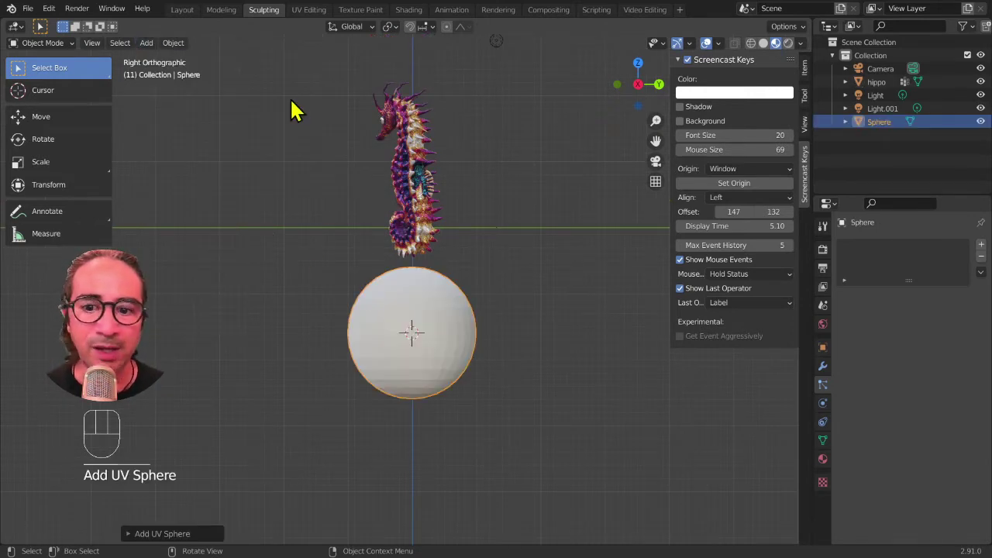
pyautogui.press('x')
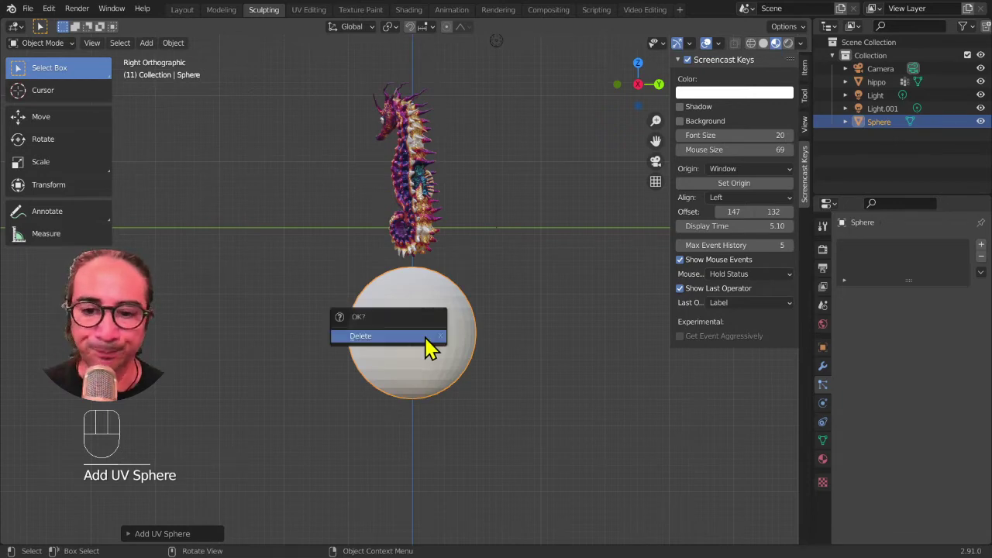
pyautogui.click(426, 339)
# Add an ico sphere at the 3D cursor below the seahorse.
pyautogui.click(146, 43)
pyautogui.moveTo(164, 57)
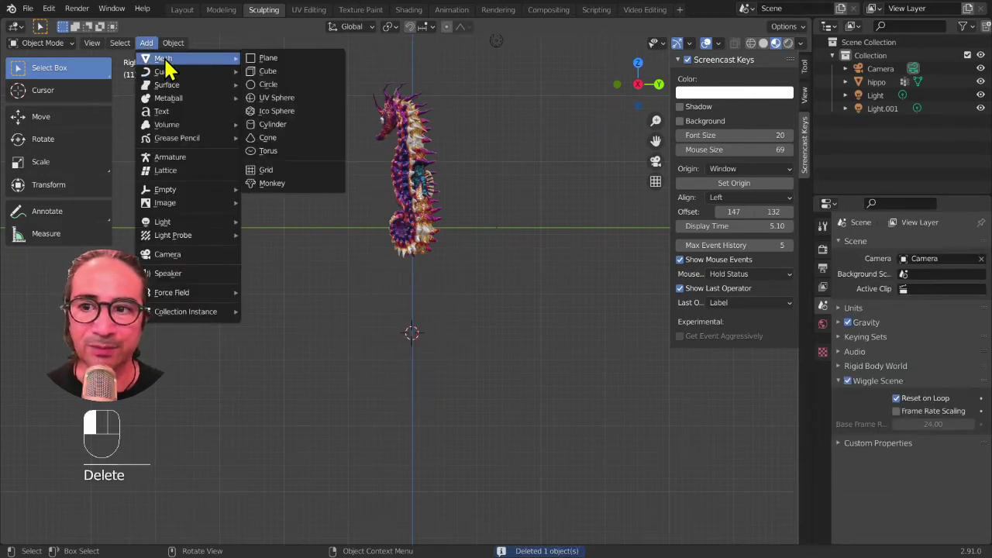
pyautogui.click(277, 113)
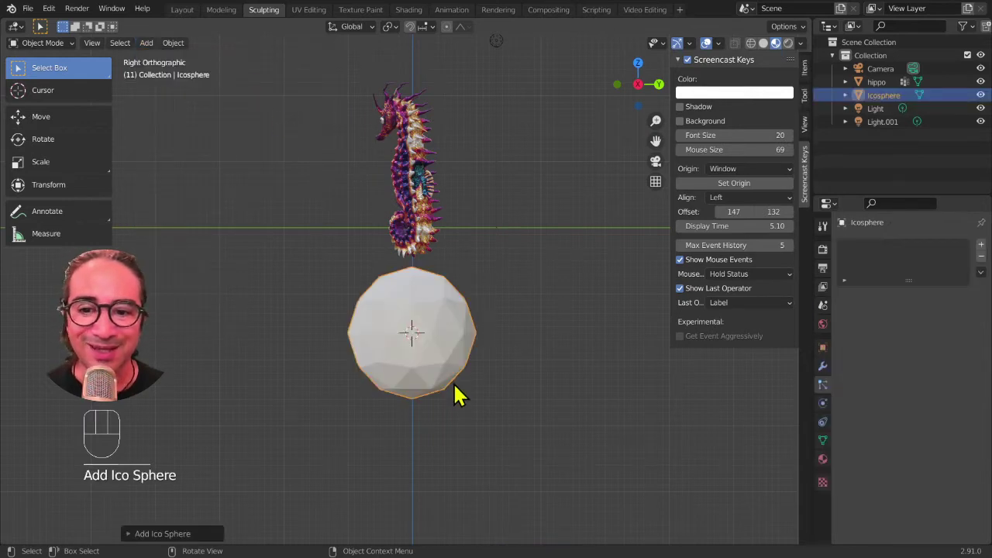
# Flatten the ico sphere's whole mesh along the Z axis in Edit Mode and return to Object Mode.
pyautogui.scroll(2, 514, 427)
pyautogui.press('Tab')
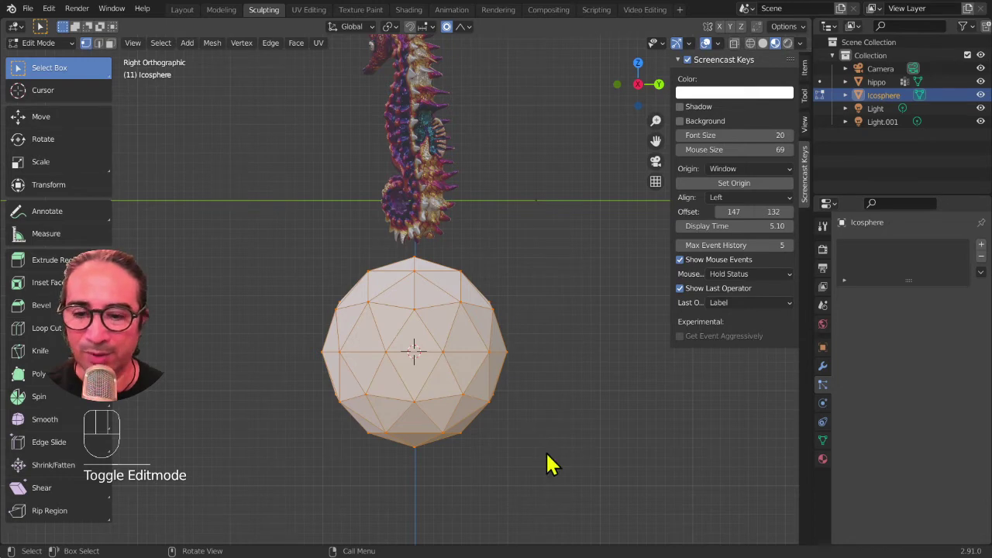
pyautogui.press('Tab')
pyautogui.press('Tab')
pyautogui.press('s')
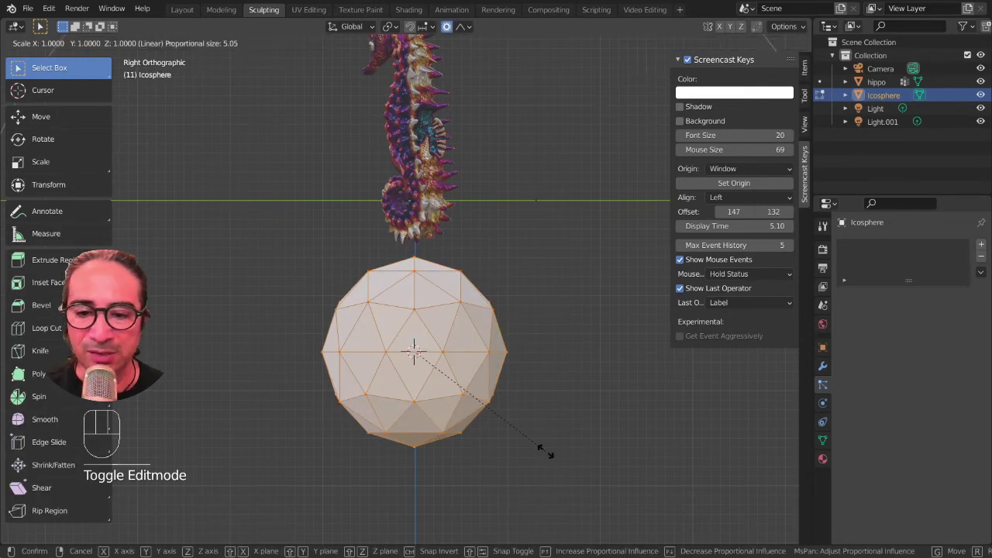
pyautogui.press('z')
pyautogui.click(400, 374)
pyautogui.moveTo(397, 370); pyautogui.dragTo(321, 220, button='middle')
pyautogui.press('Tab')
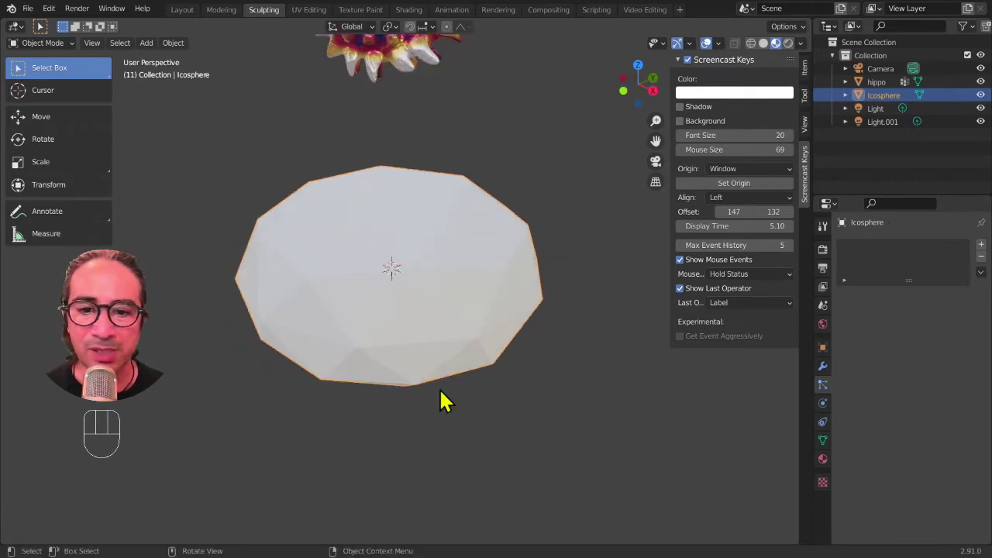
# Collapse the Screencast Keys settings, switch the ico sphere to Sculpt Mode and enable Dyntopo.
pyautogui.click(678, 61)
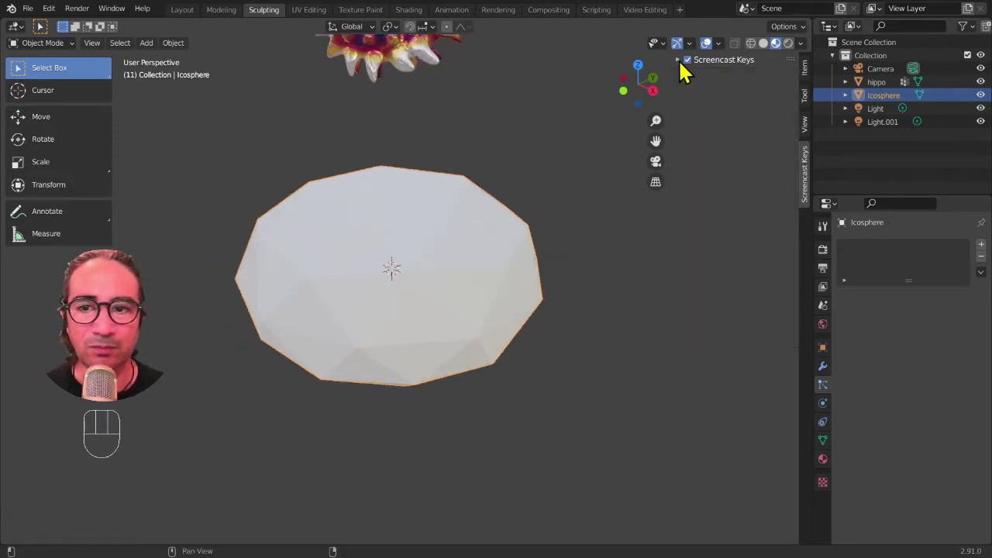
pyautogui.click(40, 43)
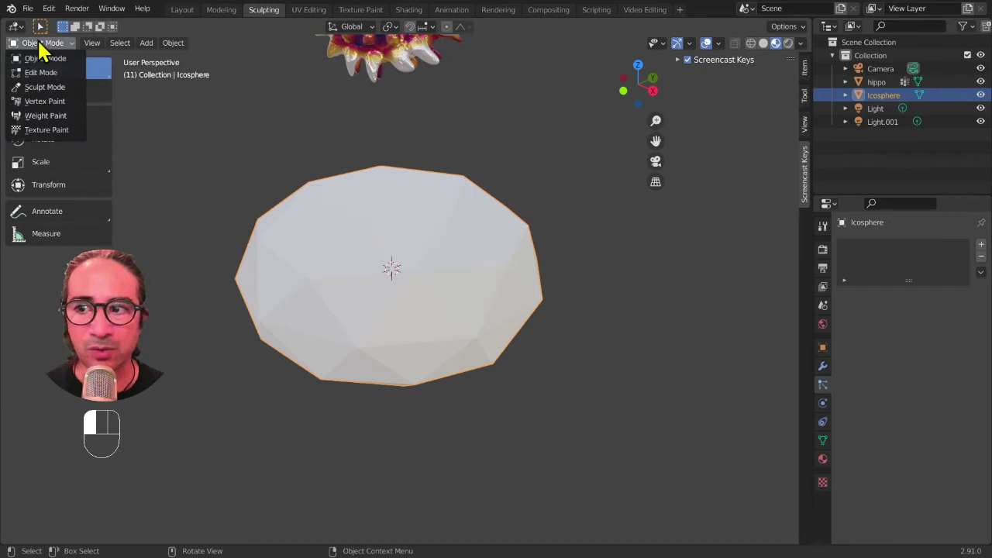
pyautogui.click(45, 86)
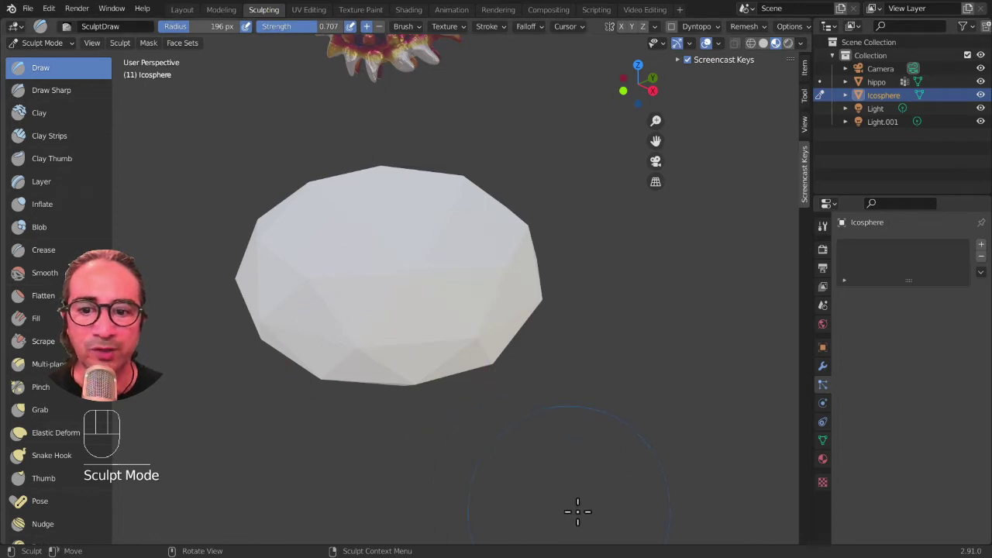
pyautogui.moveTo(576, 514); pyautogui.dragTo(550, 554, button='middle')
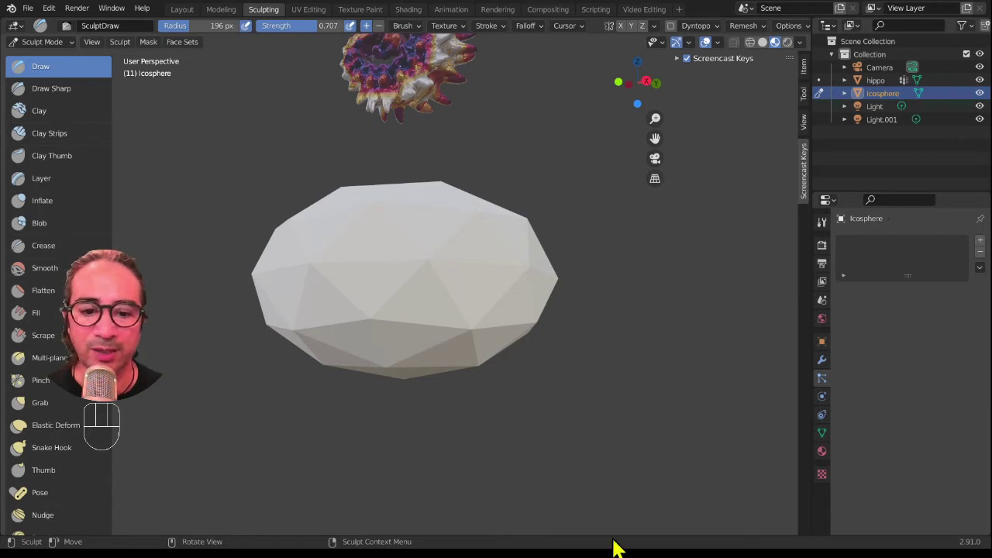
pyautogui.moveTo(504, 310); pyautogui.dragTo(482, 284, button='middle')
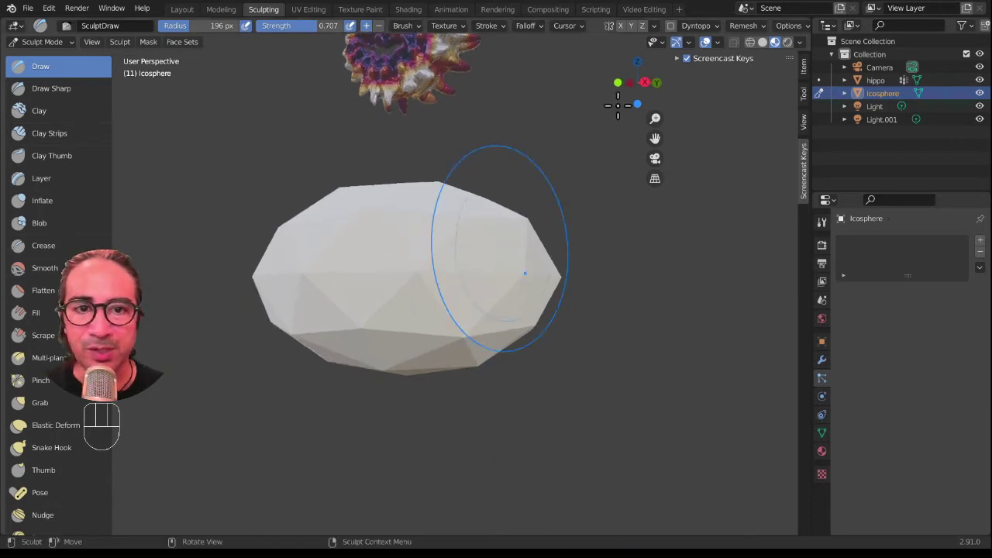
pyautogui.click(670, 26)
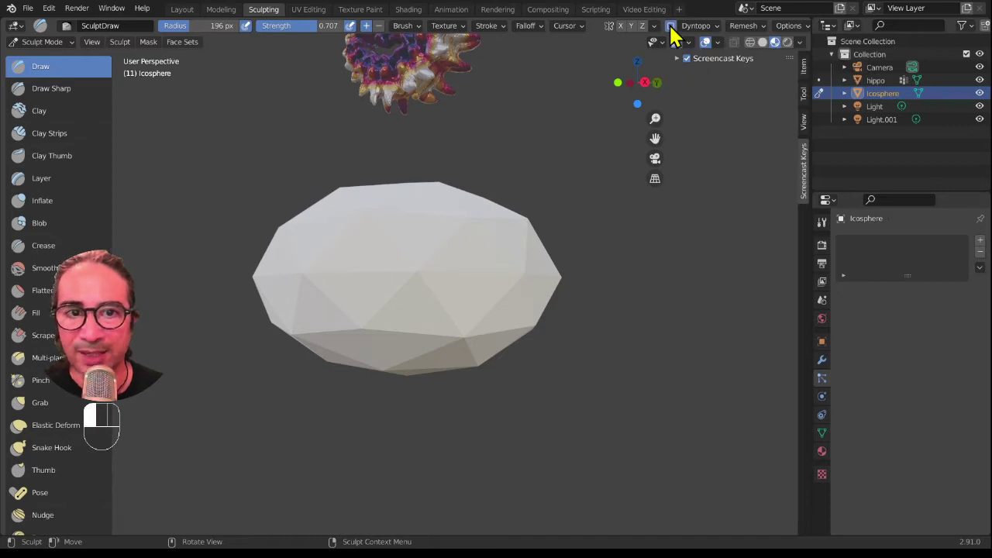
pyautogui.click(591, 63)
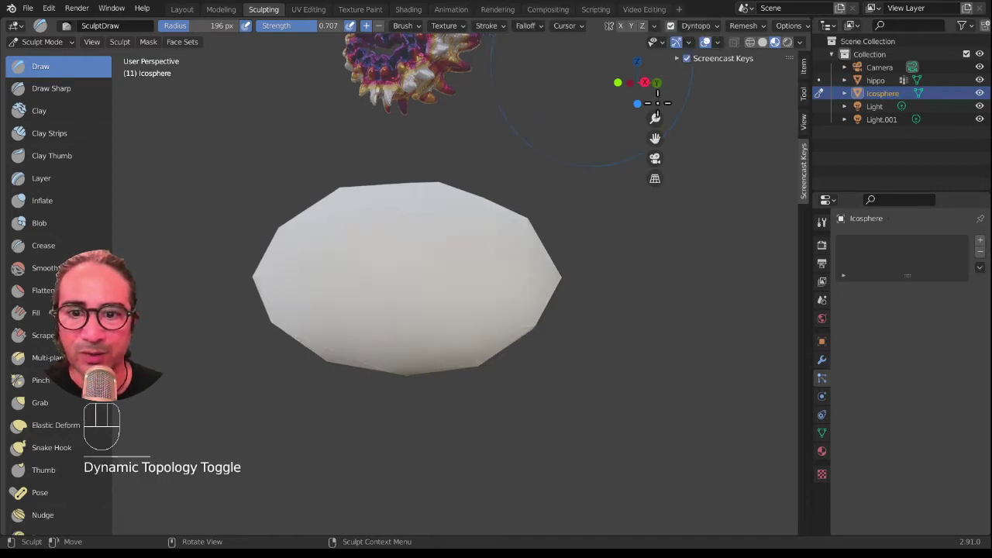
# Keep Dyntopo's detailing on Relative Detail and turn off its Smooth Shading.
pyautogui.click(721, 28)
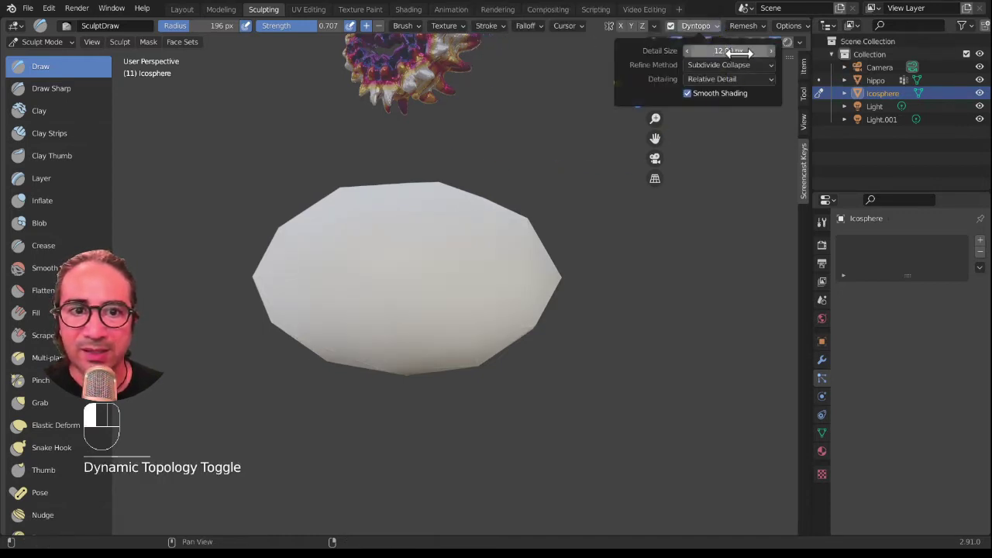
pyautogui.click(720, 81)
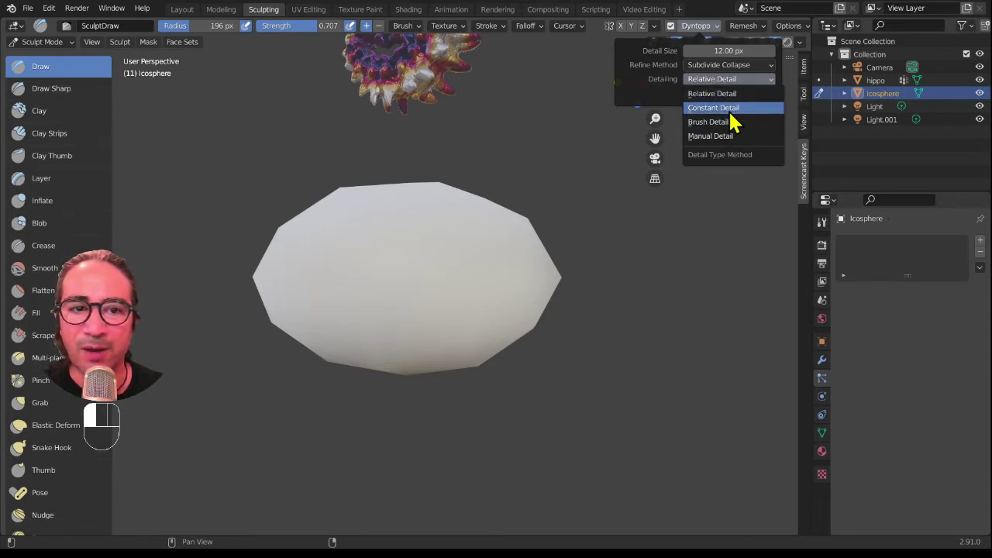
pyautogui.click(719, 93)
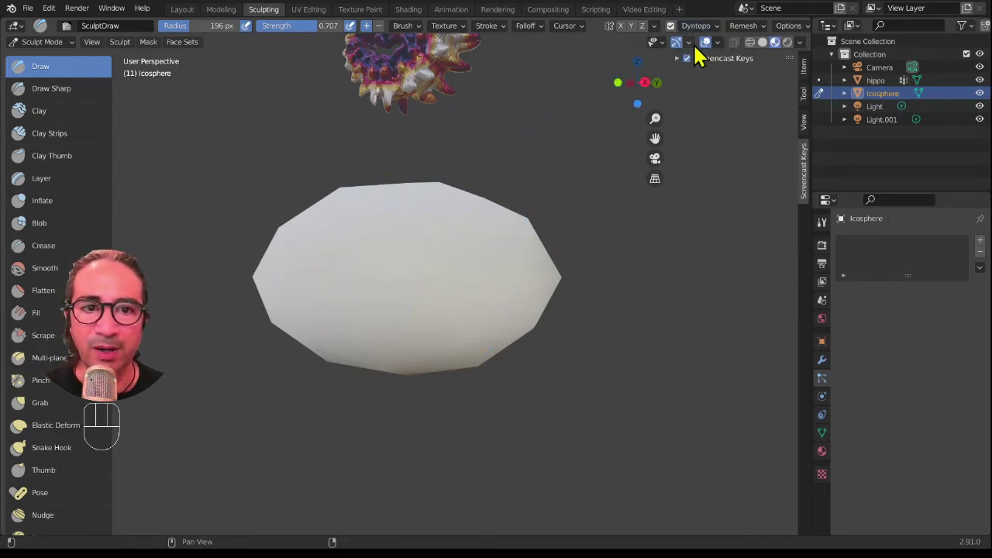
pyautogui.click(718, 43)
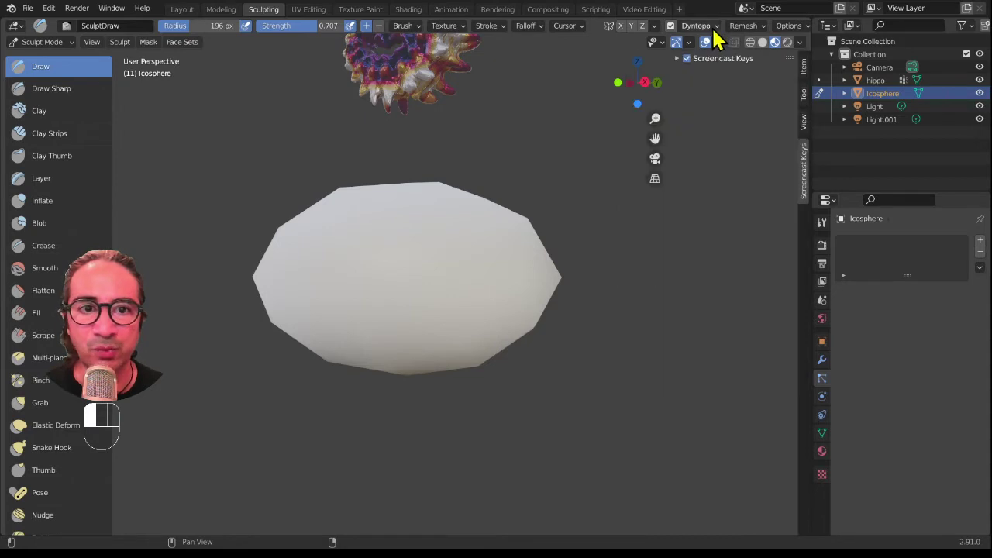
pyautogui.click(714, 31)
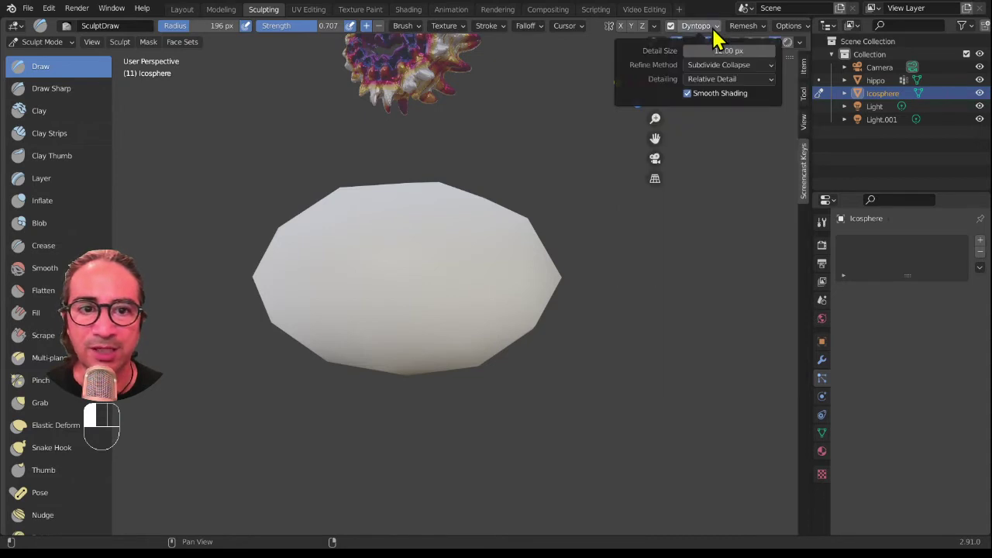
pyautogui.click(688, 93)
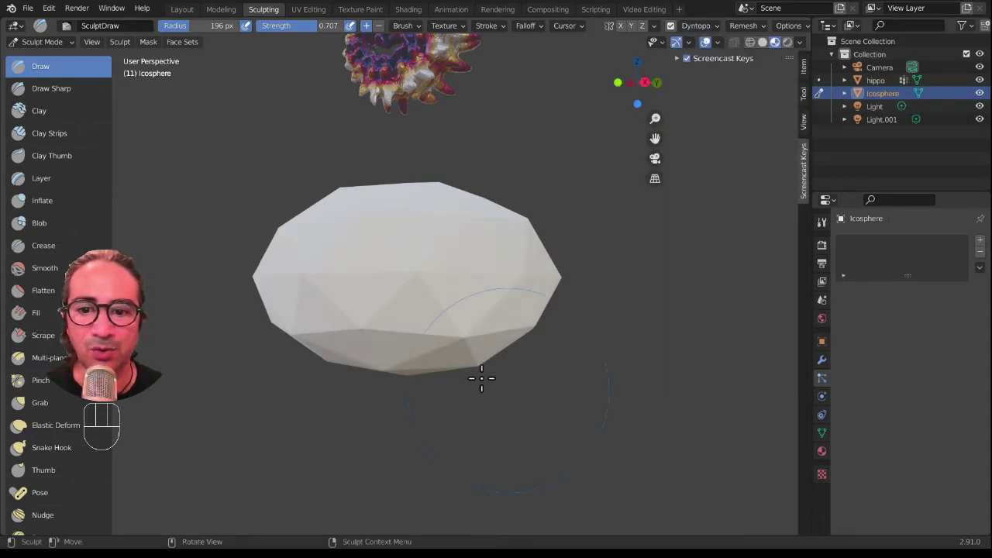
# Review the symmetry options and sculpt a few Draw brush strokes on the side of the ico sphere.
pyautogui.moveTo(483, 376)
pyautogui.mouseDown(button='middle')
pyautogui.moveTo(413, 361)
pyautogui.moveTo(450, 408)
pyautogui.moveTo(434, 341)
pyautogui.mouseUp(button='middle')
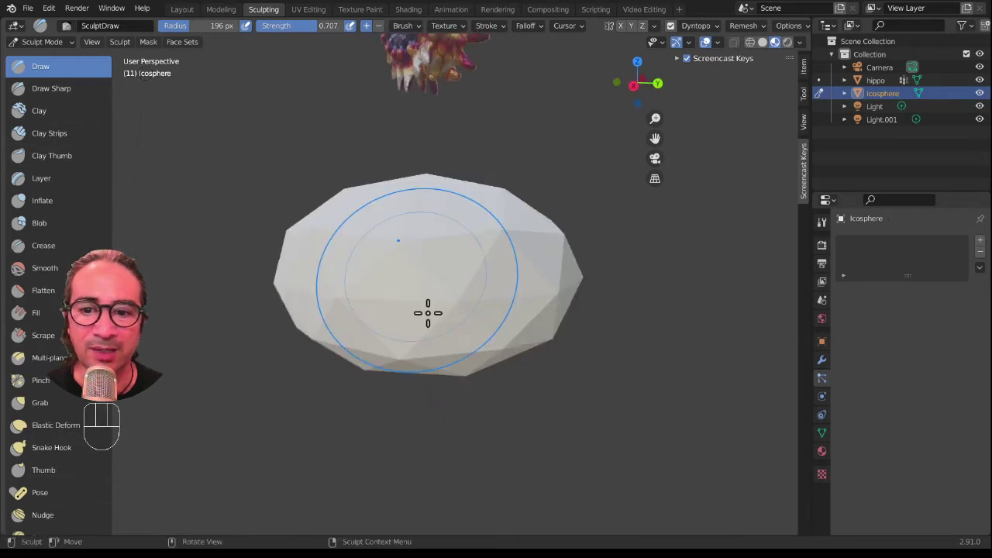
pyautogui.moveTo(433, 274); pyautogui.dragTo(443, 259, button='middle')
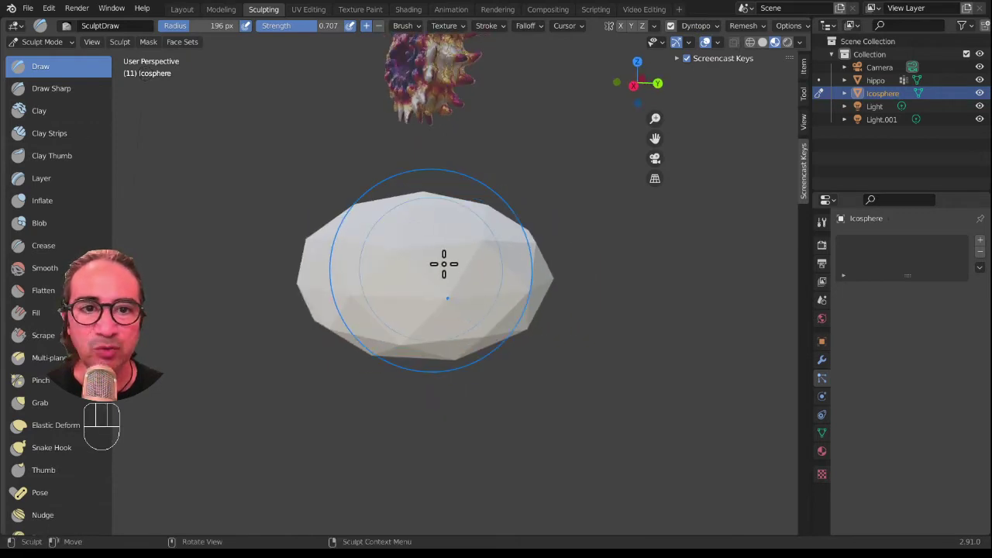
pyautogui.click(653, 26)
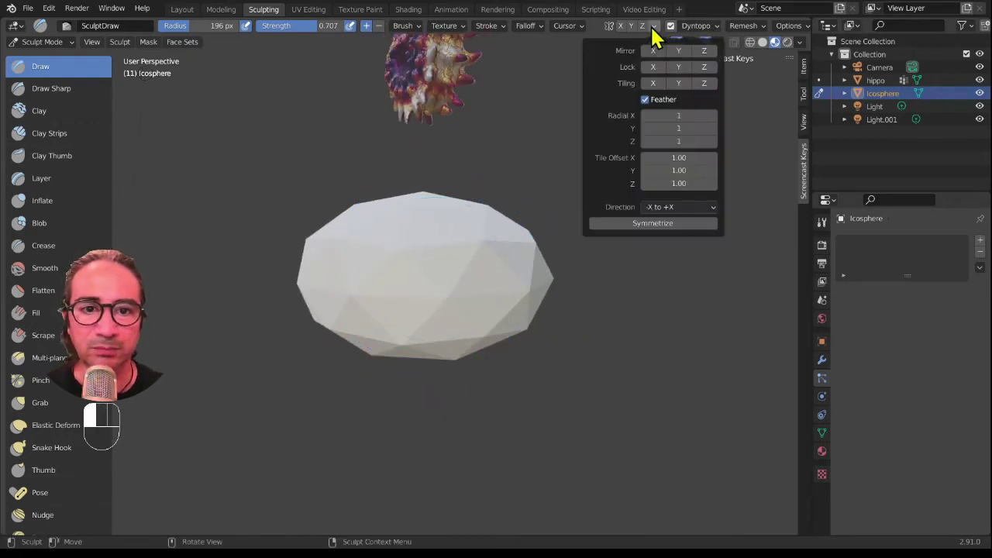
pyautogui.moveTo(454, 299)
pyautogui.mouseDown(button='middle')
pyautogui.moveTo(421, 277)
pyautogui.moveTo(405, 285)
pyautogui.mouseUp(button='middle')
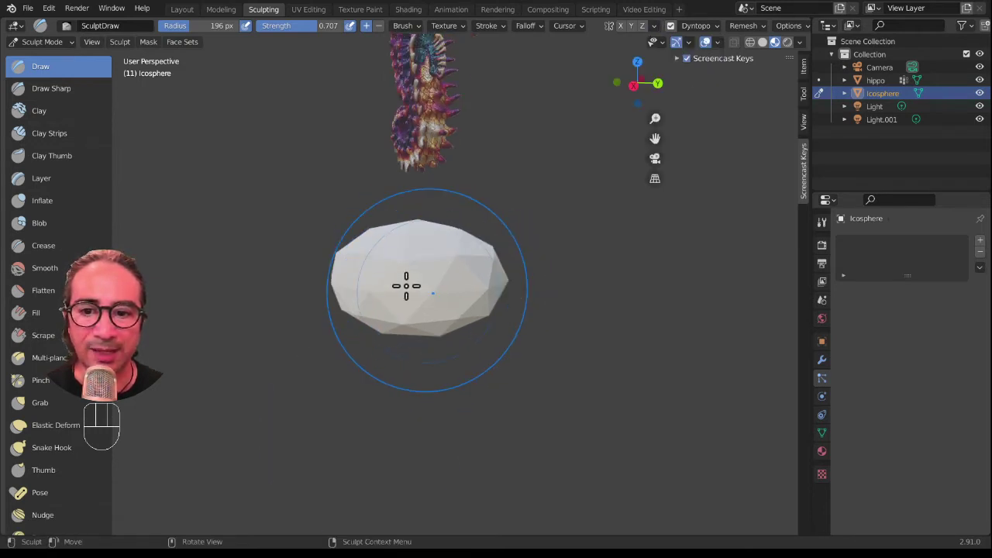
pyautogui.moveTo(405, 285); pyautogui.dragTo(431, 288)
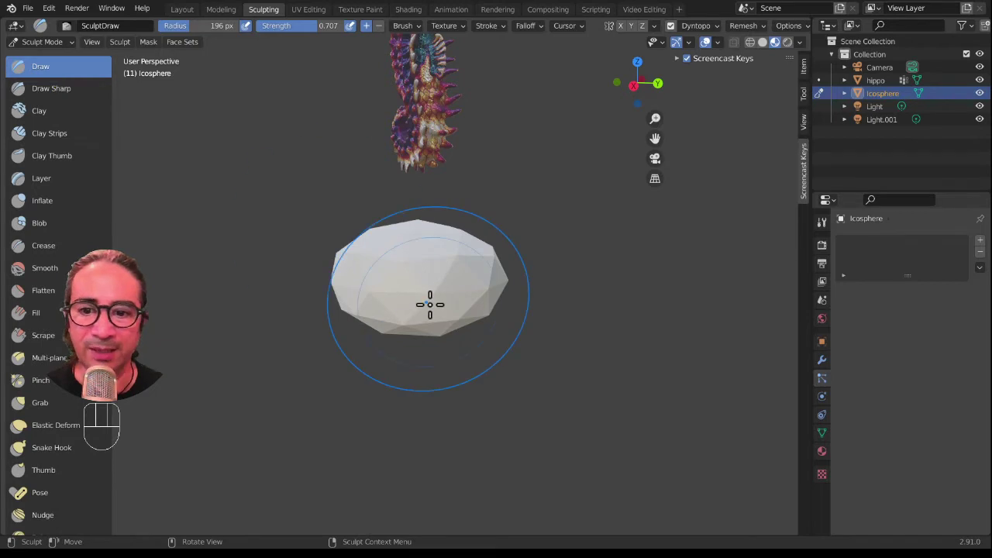
pyautogui.moveTo(427, 301); pyautogui.dragTo(412, 284, button='middle')
pyautogui.moveTo(413, 285); pyautogui.dragTo(388, 292)
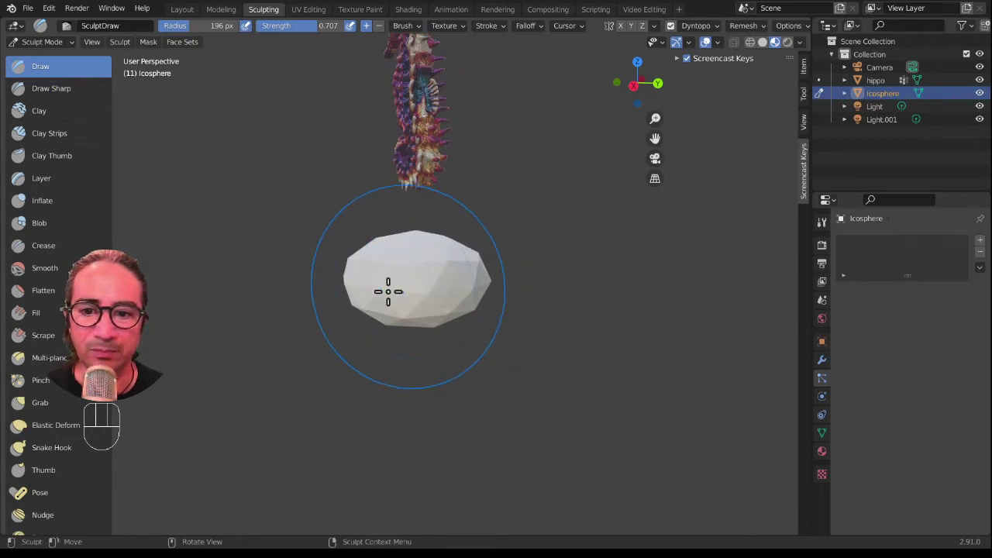
pyautogui.moveTo(388, 293)
pyautogui.mouseDown(button='middle')
pyautogui.moveTo(465, 310)
pyautogui.moveTo(306, 325)
pyautogui.moveTo(350, 343)
pyautogui.moveTo(378, 329)
pyautogui.moveTo(370, 264)
pyautogui.mouseUp(button='middle')
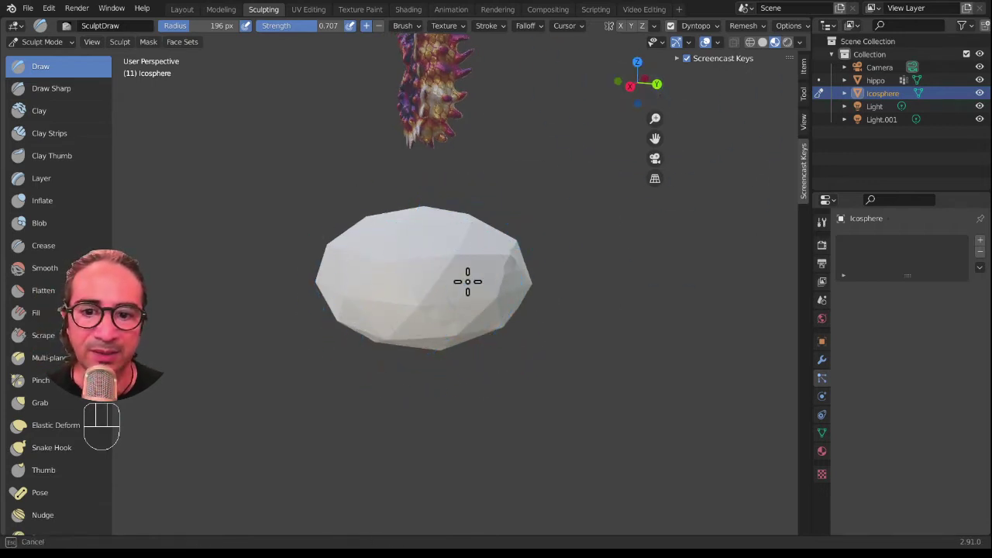
# Turn on the Wireframe overlay in the viewport.
pyautogui.scroll(-1, 779, 31)
pyautogui.click(719, 46)
pyautogui.moveTo(691, 48)
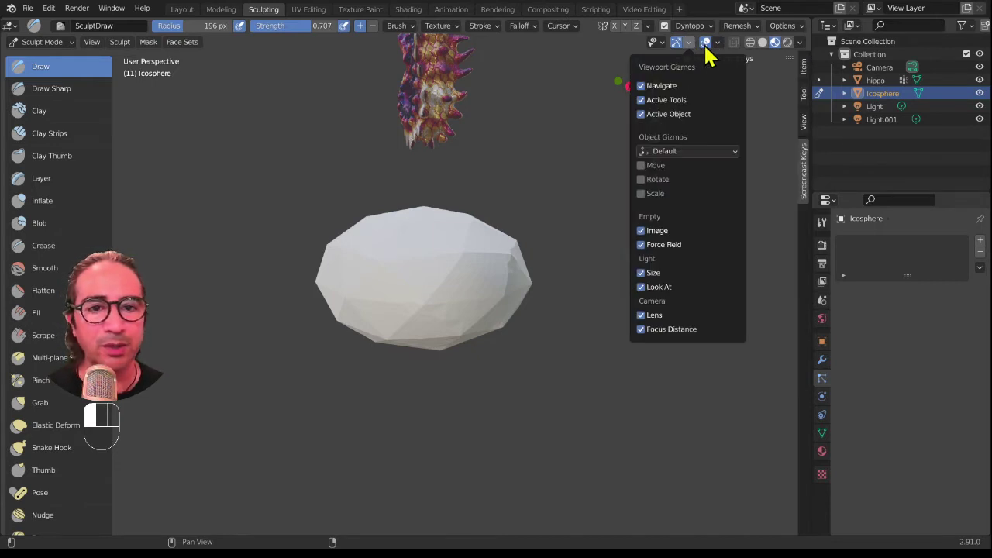
pyautogui.click(719, 45)
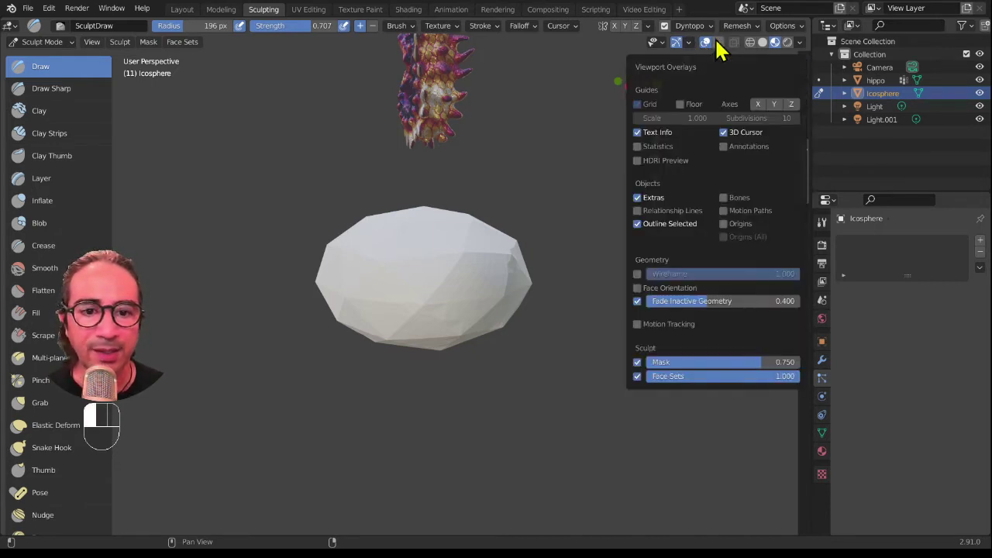
pyautogui.click(637, 274)
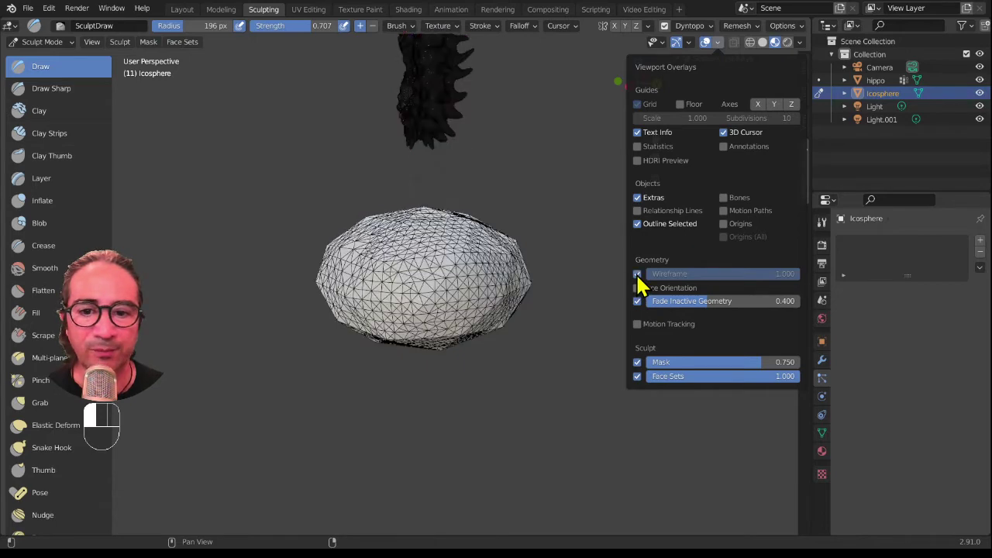
# Sculpt Draw strokes on the ico sphere from near and far to vary the density of its relative detail.
pyautogui.moveTo(458, 265); pyautogui.dragTo(432, 250, button='middle')
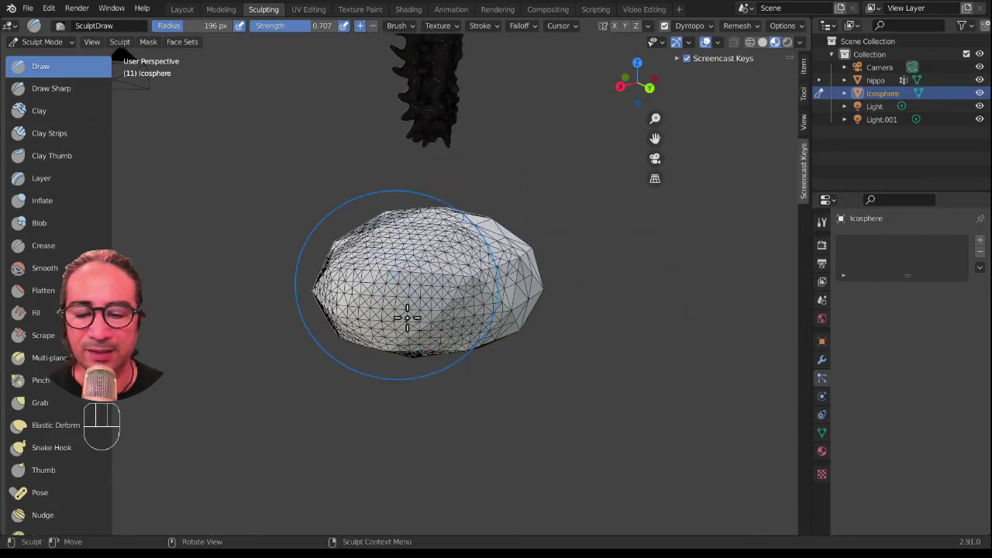
pyautogui.scroll(3, 407, 316)
pyautogui.moveTo(390, 307); pyautogui.dragTo(535, 306, button='middle')
pyautogui.click(701, 27)
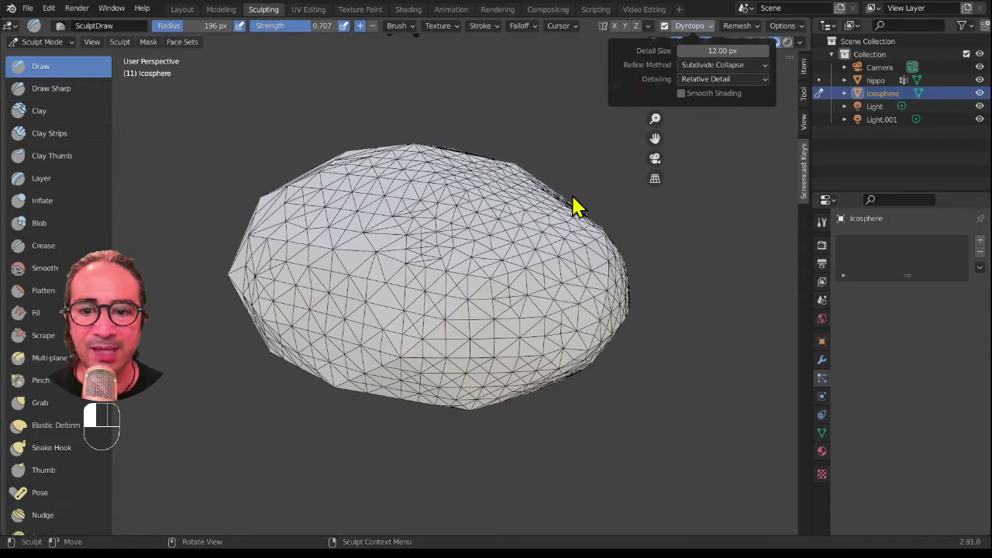
pyautogui.moveTo(427, 284); pyautogui.dragTo(412, 284)
pyautogui.moveTo(374, 293); pyautogui.dragTo(402, 283, button='middle')
pyautogui.scroll(-3, 428, 282)
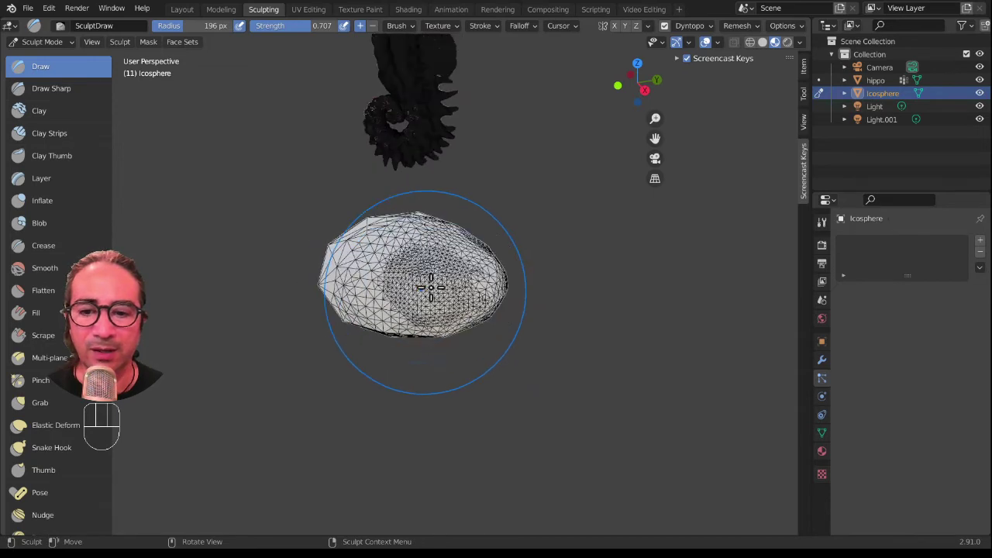
pyautogui.moveTo(401, 283); pyautogui.dragTo(402, 283)
pyautogui.moveTo(464, 316); pyautogui.dragTo(417, 337)
pyautogui.scroll(2, 454, 336)
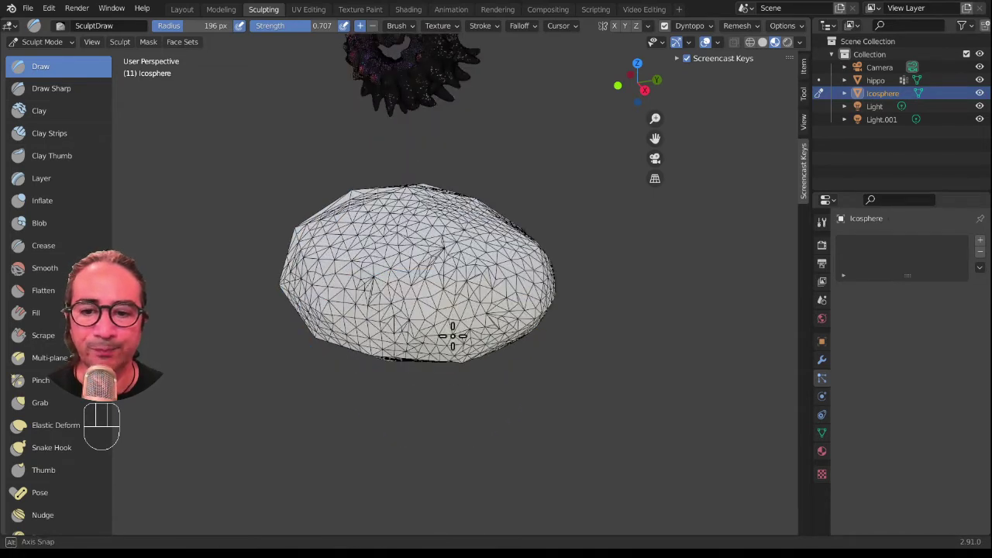
# Sculpt a densely subdivided patch on the ico sphere with a Draw stroke made from close up.
pyautogui.moveTo(454, 336)
pyautogui.mouseDown(button='middle')
pyautogui.moveTo(465, 337)
pyautogui.moveTo(388, 338)
pyautogui.moveTo(408, 336)
pyautogui.moveTo(408, 290)
pyautogui.mouseUp(button='middle')
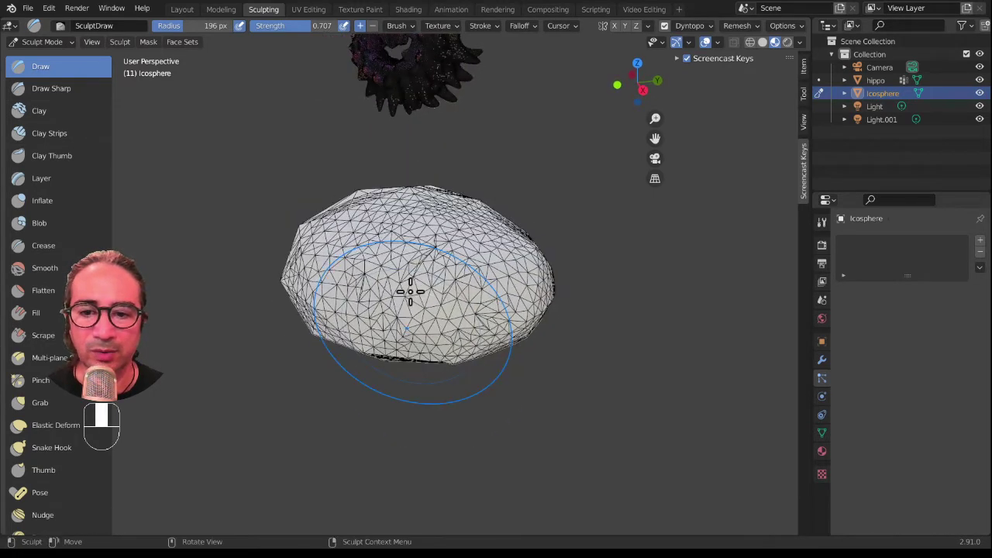
pyautogui.scroll(5, 398, 270)
pyautogui.moveTo(341, 194)
pyautogui.mouseDown()
pyautogui.moveTo(377, 243)
pyautogui.moveTo(479, 303)
pyautogui.mouseUp()
pyautogui.scroll(-5, 478, 303)
pyautogui.moveTo(479, 303)
pyautogui.mouseDown(button='middle')
pyautogui.moveTo(466, 272)
pyautogui.moveTo(434, 263)
pyautogui.moveTo(516, 315)
pyautogui.moveTo(417, 341)
pyautogui.moveTo(312, 328)
pyautogui.moveTo(434, 388)
pyautogui.mouseUp(button='middle')
pyautogui.scroll(-4, 527, 318)
pyautogui.moveTo(486, 185)
pyautogui.mouseDown(button='middle')
pyautogui.moveTo(503, 330)
pyautogui.moveTo(450, 297)
pyautogui.moveTo(447, 268)
pyautogui.moveTo(432, 305)
pyautogui.moveTo(547, 321)
pyautogui.moveTo(550, 181)
pyautogui.moveTo(385, 335)
pyautogui.moveTo(414, 298)
pyautogui.mouseUp(button='middle')
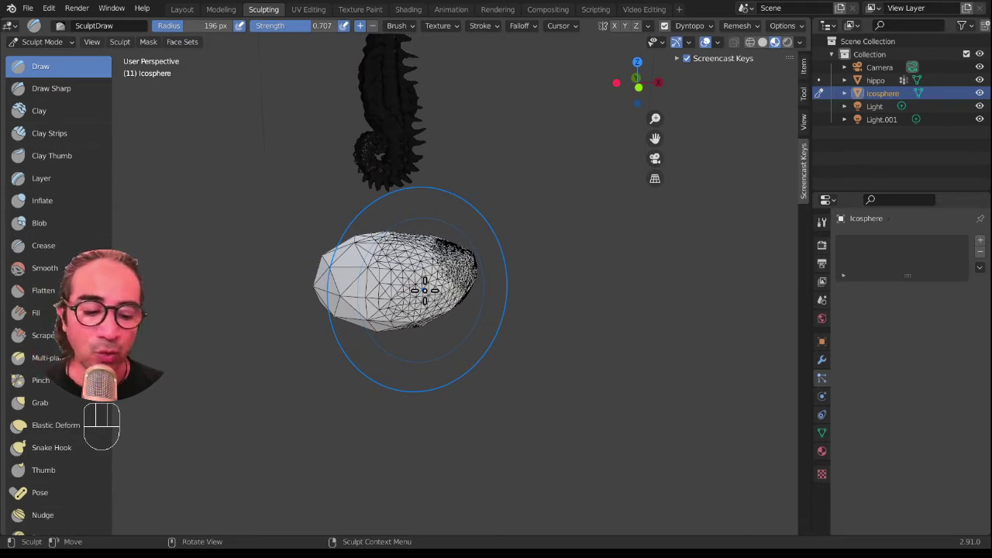
# Isolate the ico sphere in Local View, toggling the isolation off and on again.
pyautogui.press('KP_Divide')
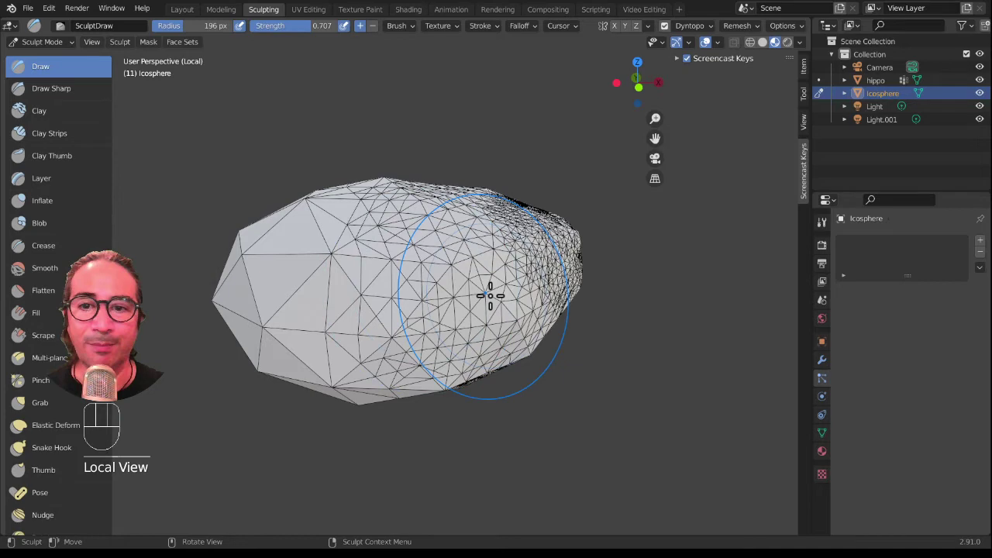
pyautogui.press('KP_Divide')
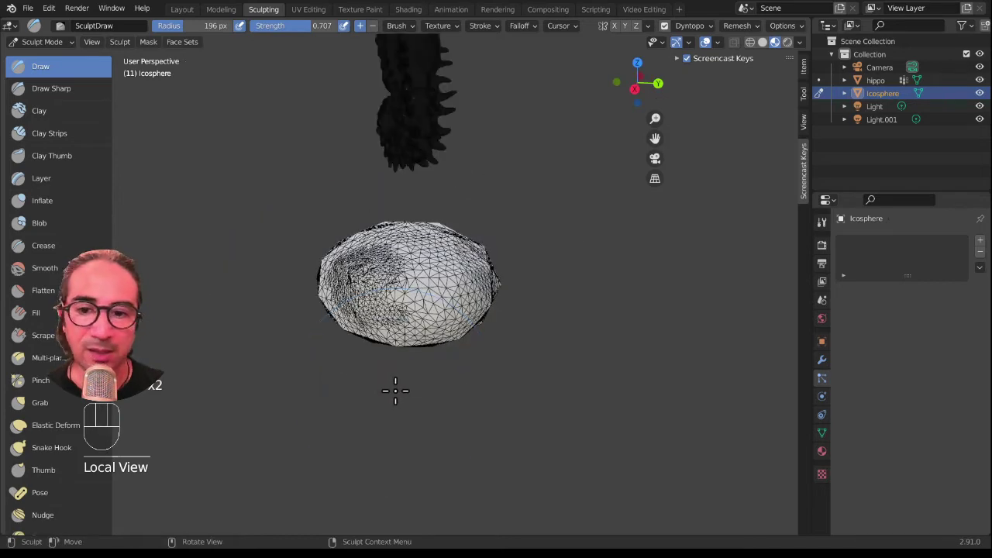
pyautogui.press('KP_Divide')
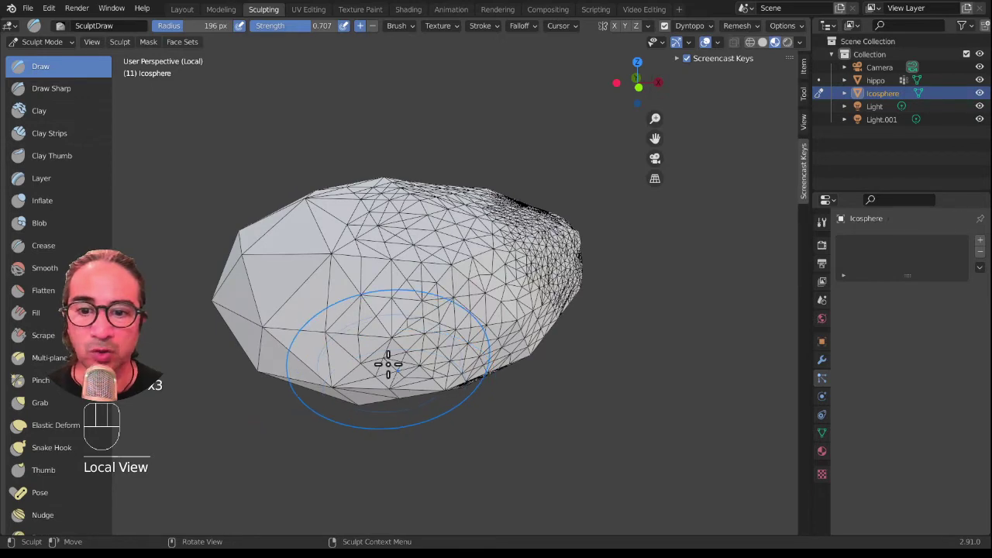
# Sculpt Draw strokes around the isolated ico sphere's coarse sides to shape them into an irregular rock.
pyautogui.moveTo(388, 364)
pyautogui.mouseDown(button='middle')
pyautogui.moveTo(506, 361)
pyautogui.moveTo(497, 357)
pyautogui.mouseUp(button='middle')
pyautogui.moveTo(301, 299); pyautogui.dragTo(346, 299)
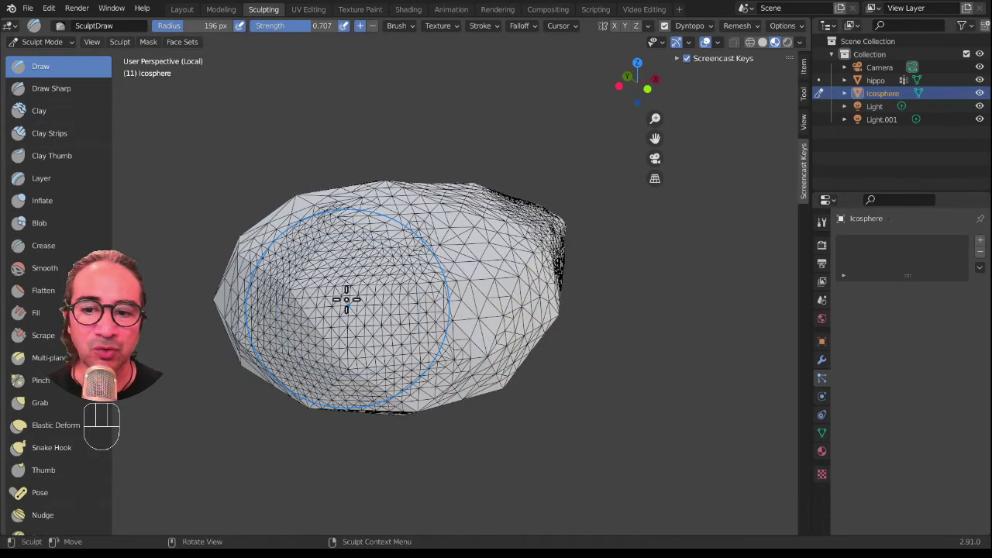
pyautogui.moveTo(346, 299)
pyautogui.mouseDown(button='middle')
pyautogui.moveTo(414, 383)
pyautogui.moveTo(431, 335)
pyautogui.moveTo(465, 326)
pyautogui.mouseUp(button='middle')
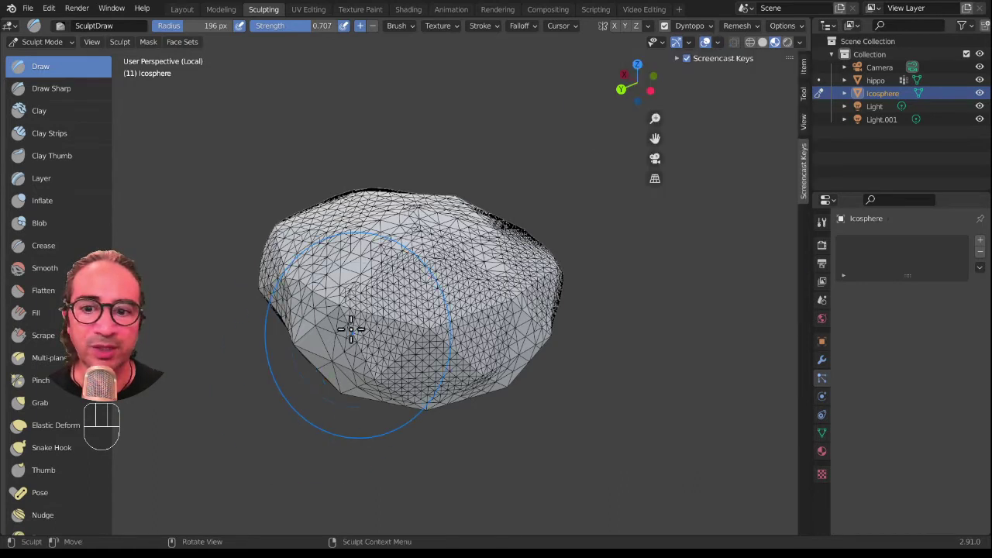
pyautogui.moveTo(350, 330)
pyautogui.mouseDown(button='middle')
pyautogui.moveTo(421, 288)
pyautogui.moveTo(349, 362)
pyautogui.mouseUp(button='middle')
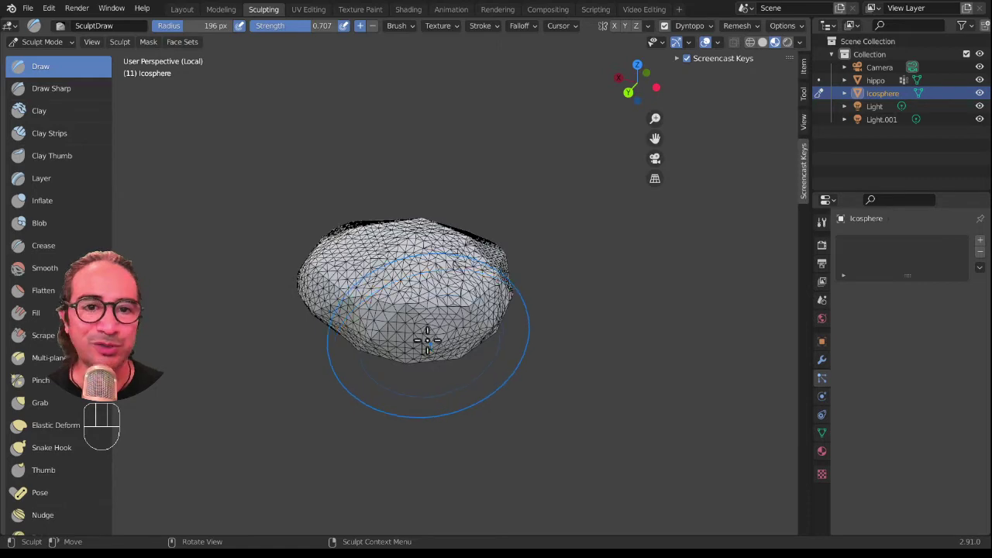
# Turn off the wireframe overlay in the viewport so the ico sphere shows without its mesh edges.
pyautogui.scroll(4, 423, 338)
pyautogui.click(711, 27)
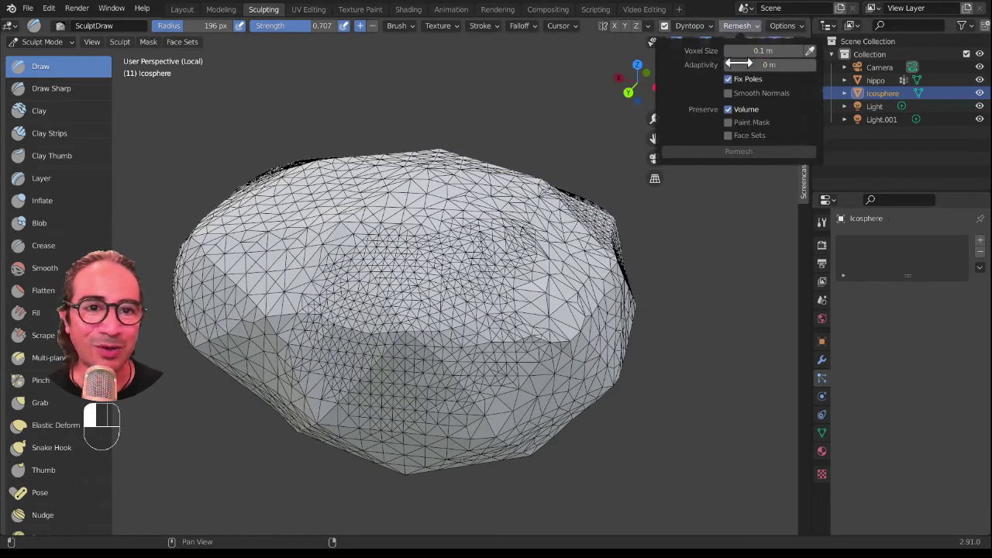
pyautogui.click(717, 43)
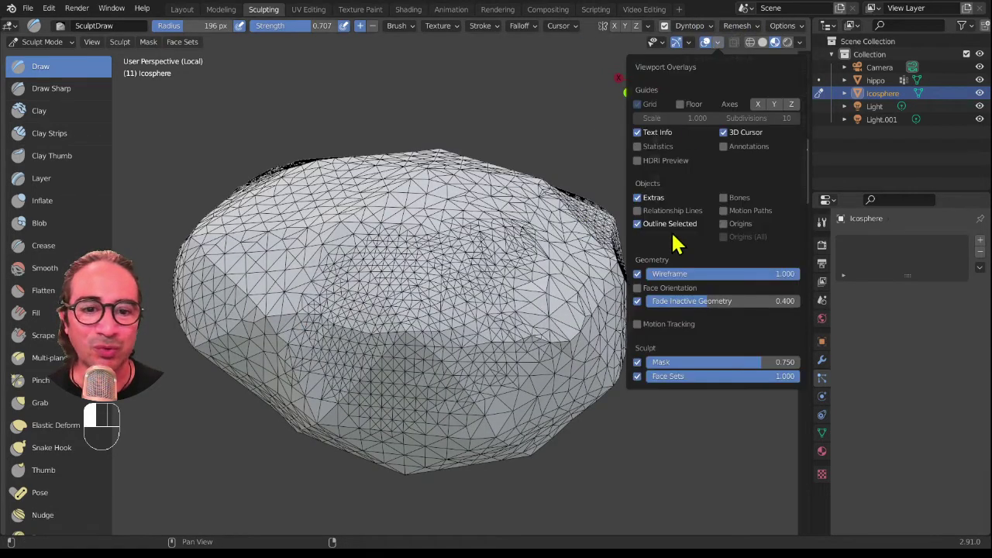
pyautogui.click(638, 275)
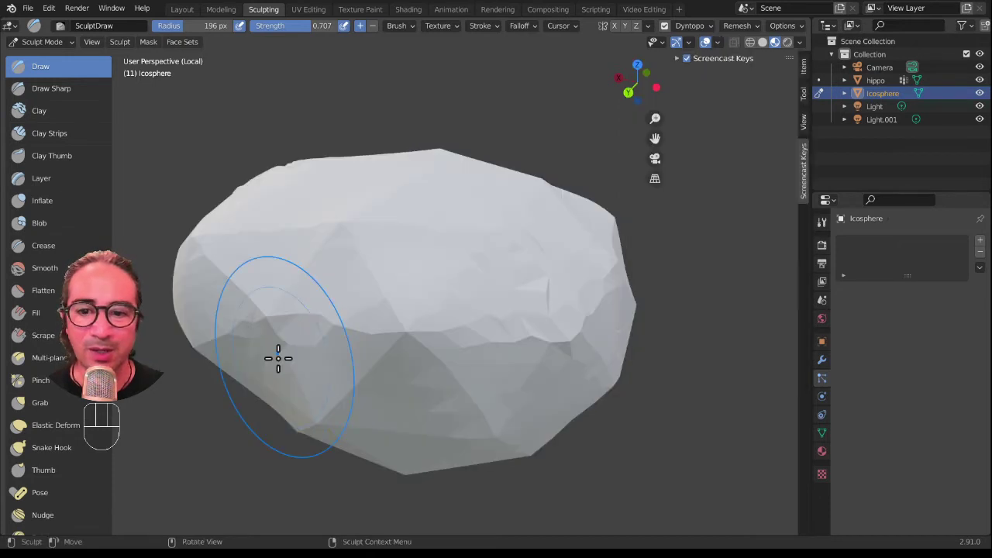
# Set the Draw brush radius to 109 px and its strength to 0.709.
pyautogui.moveTo(278, 358)
pyautogui.mouseDown(button='middle')
pyautogui.moveTo(437, 368)
pyautogui.moveTo(419, 352)
pyautogui.mouseUp(button='middle')
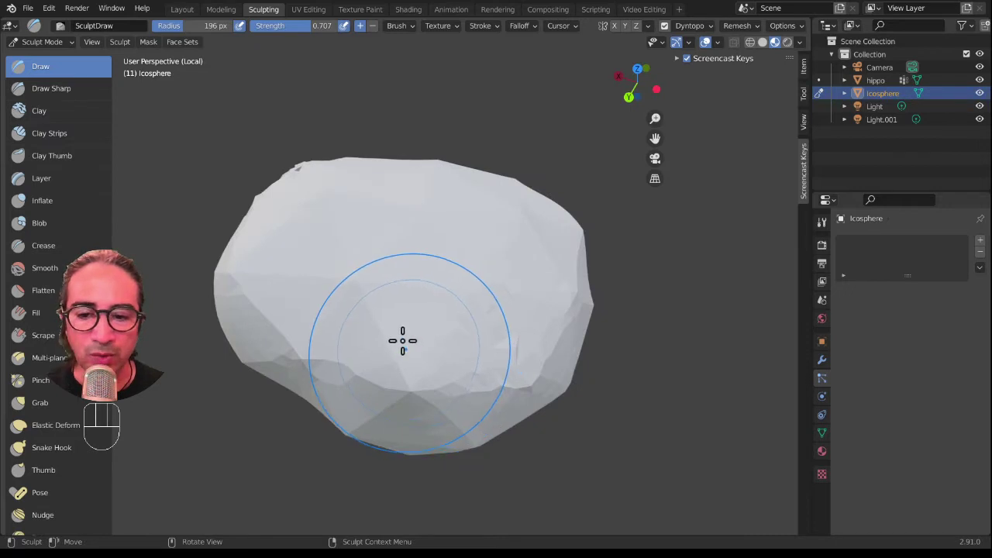
pyautogui.press('f')
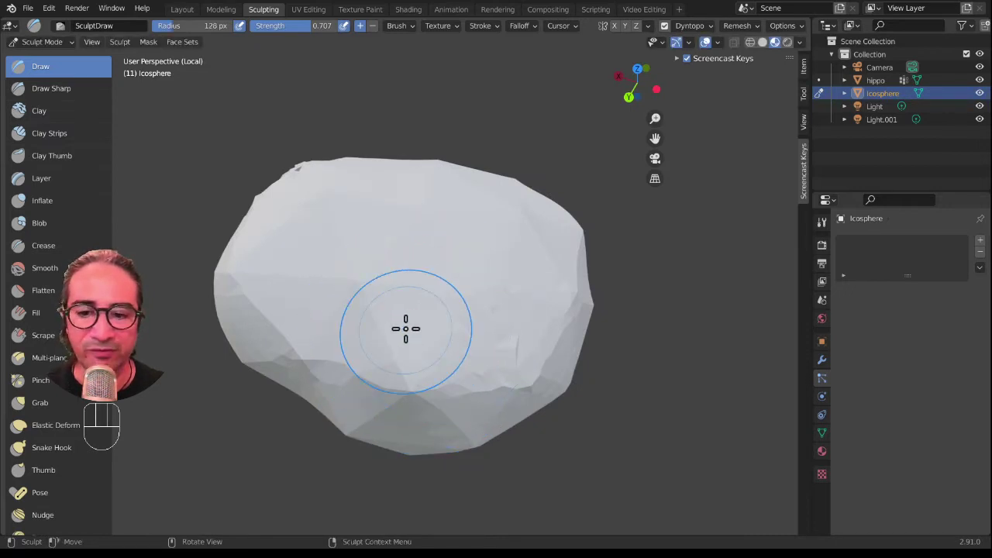
pyautogui.click(417, 319)
pyautogui.press('f')
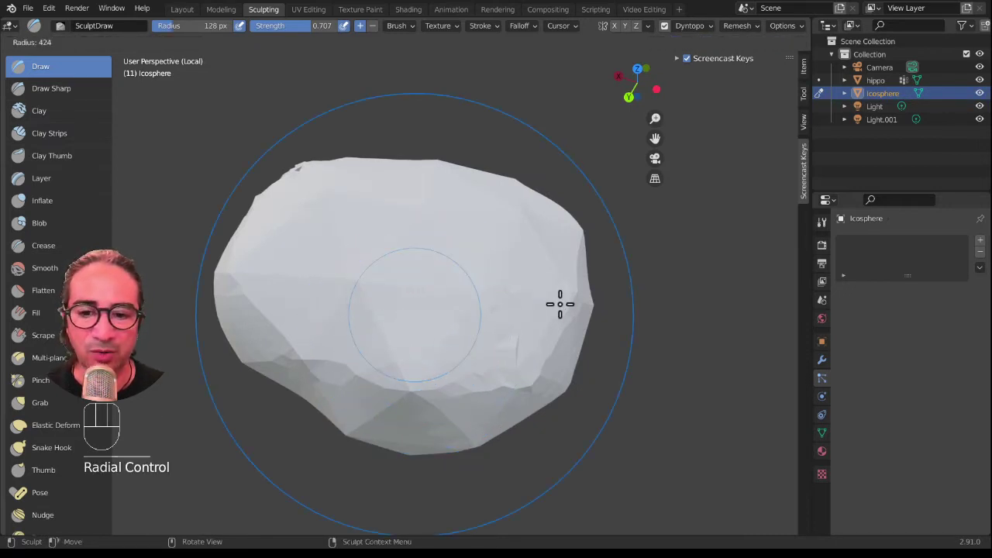
pyautogui.click(403, 332)
pyautogui.hotkey('shift', 'f')
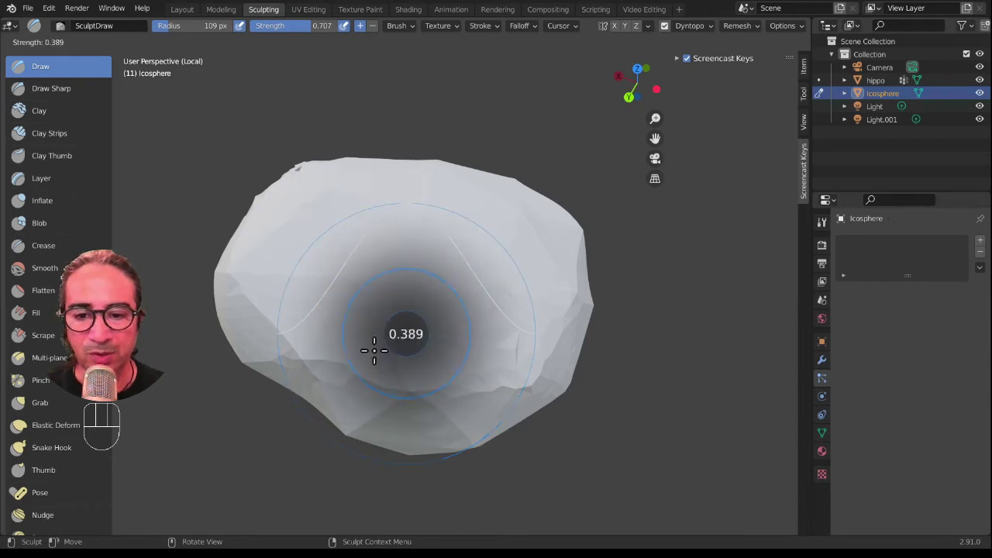
pyautogui.click(403, 369)
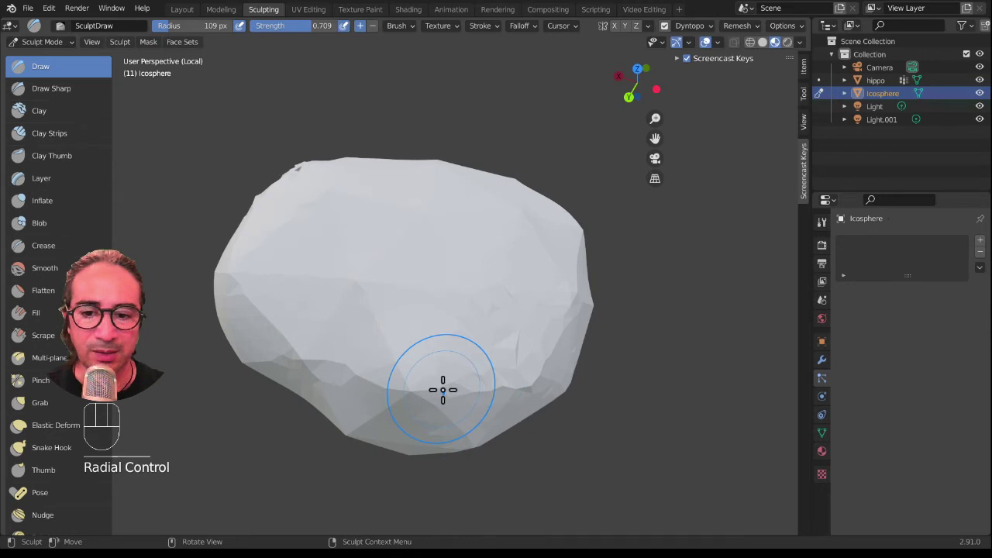
# Carve rounded hollows around the ico sphere's upper rim and sides with inverted Draw strokes.
pyautogui.moveTo(442, 390)
pyautogui.mouseDown(button='middle')
pyautogui.moveTo(505, 381)
pyautogui.moveTo(421, 343)
pyautogui.mouseUp(button='middle')
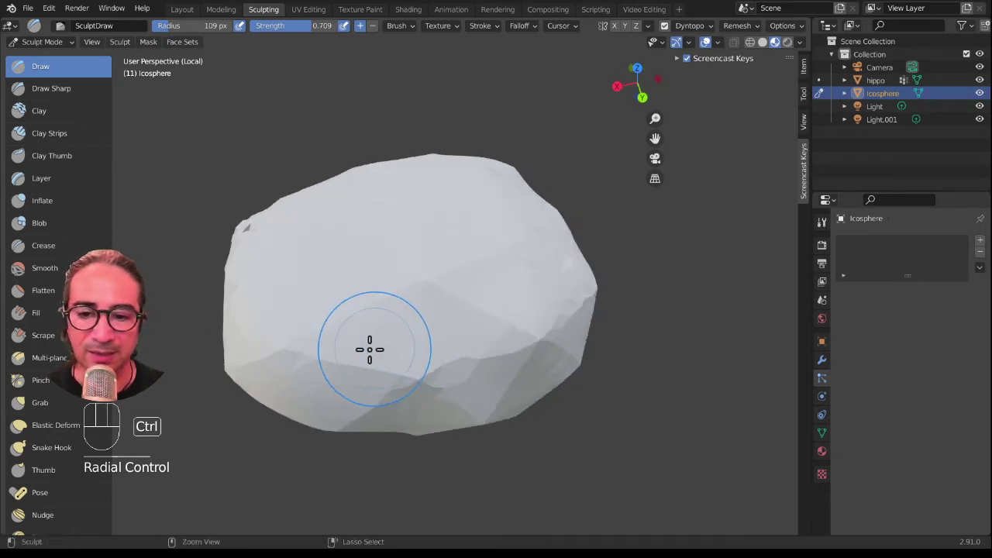
pyautogui.moveTo(384, 342)
pyautogui.mouseDown()
pyautogui.moveTo(440, 321)
pyautogui.moveTo(316, 345)
pyautogui.mouseUp()
pyautogui.moveTo(315, 345)
pyautogui.mouseDown(button='middle')
pyautogui.moveTo(439, 304)
pyautogui.moveTo(275, 317)
pyautogui.mouseUp(button='middle')
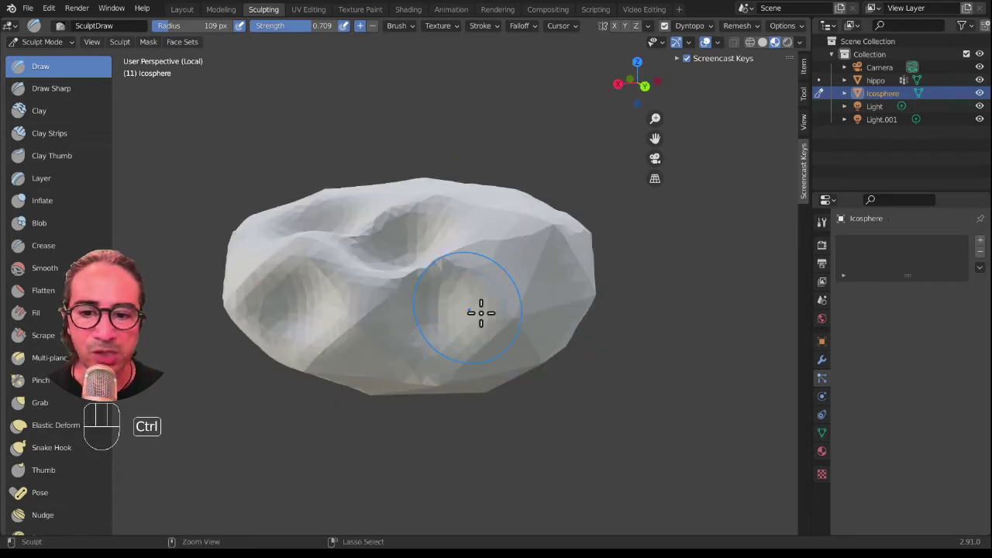
pyautogui.moveTo(481, 312); pyautogui.dragTo(381, 306, button='middle')
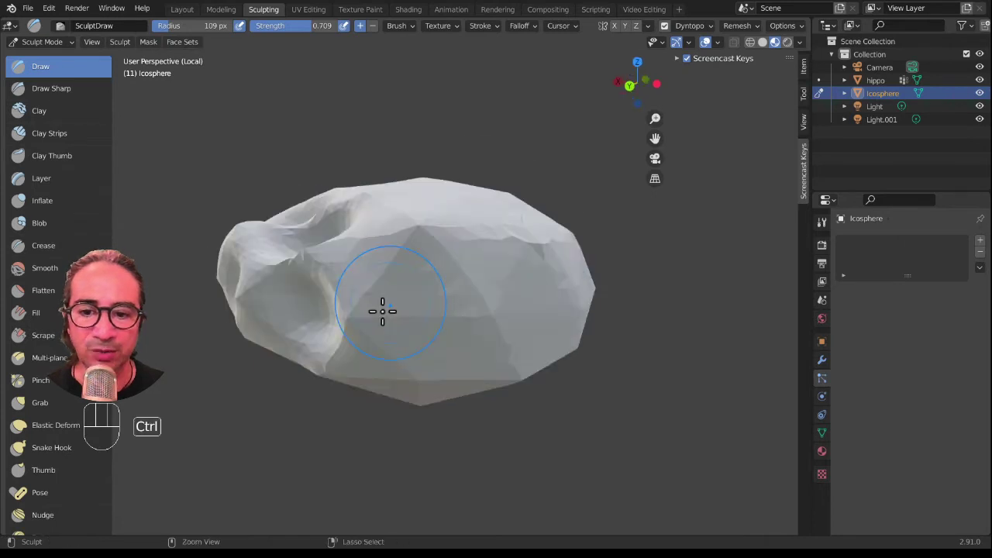
pyautogui.moveTo(382, 311)
pyautogui.keyDown('ctrl'); pyautogui.mouseDown()
pyautogui.moveTo(334, 259)
pyautogui.moveTo(364, 248)
pyautogui.mouseUp(); pyautogui.keyUp('ctrl')
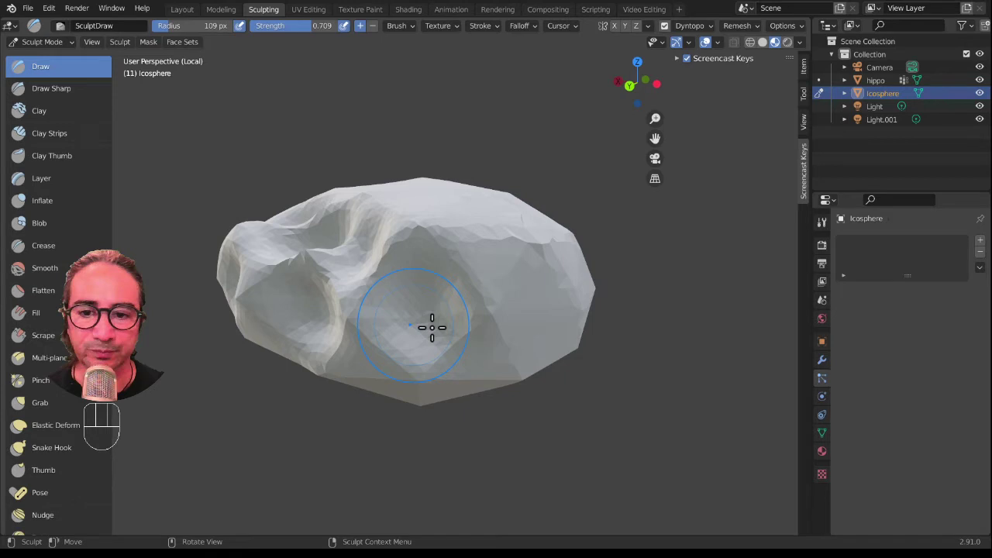
pyautogui.moveTo(431, 327); pyautogui.dragTo(354, 317, button='middle')
pyautogui.keyDown('ctrl'); pyautogui.moveTo(354, 317); pyautogui.dragTo(354, 316); pyautogui.keyUp('ctrl')
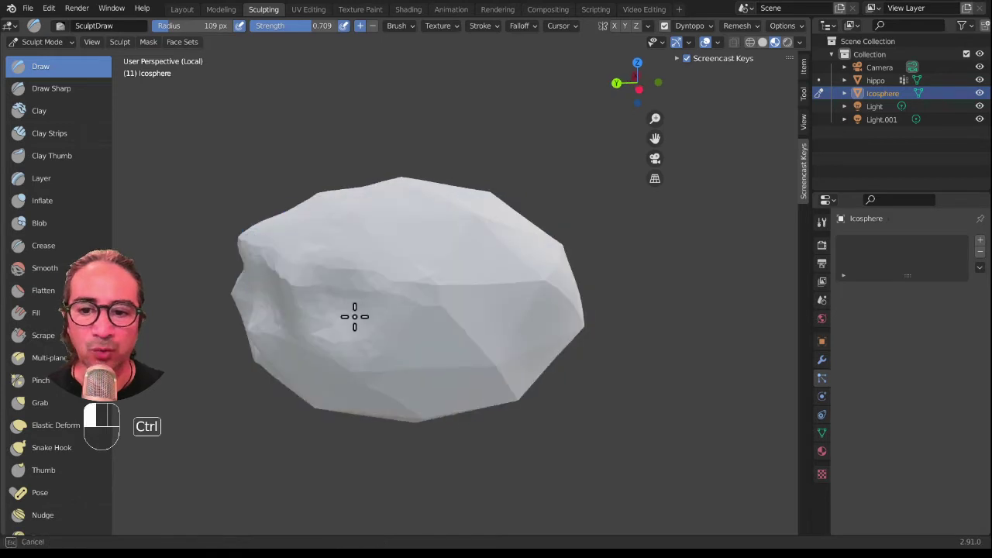
pyautogui.moveTo(354, 316)
pyautogui.mouseDown(button='middle')
pyautogui.moveTo(354, 195)
pyautogui.moveTo(343, 370)
pyautogui.mouseUp(button='middle')
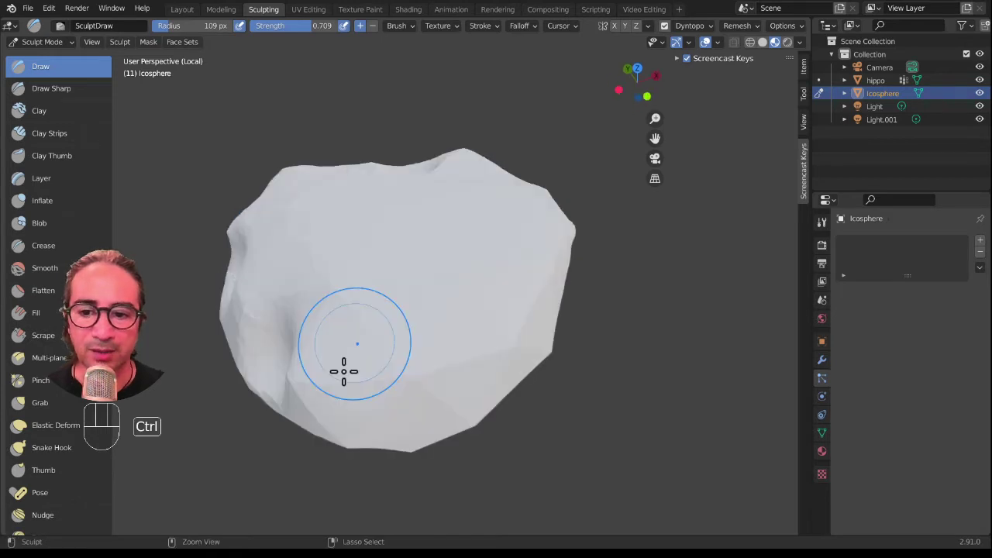
pyautogui.moveTo(339, 419)
pyautogui.mouseDown(button='middle')
pyautogui.moveTo(420, 359)
pyautogui.moveTo(367, 326)
pyautogui.moveTo(348, 385)
pyautogui.moveTo(410, 339)
pyautogui.moveTo(370, 299)
pyautogui.moveTo(398, 362)
pyautogui.mouseUp(button='middle')
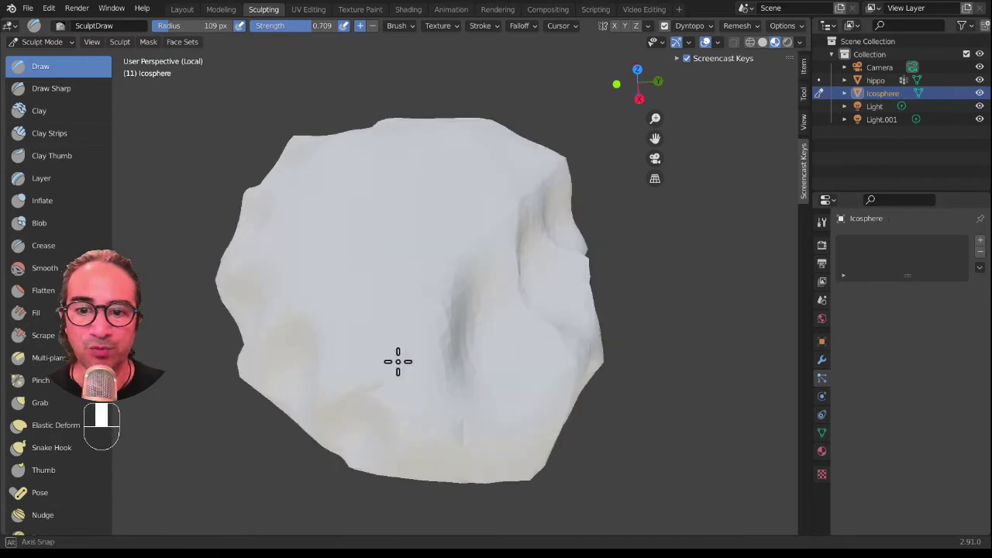
pyautogui.moveTo(397, 362); pyautogui.dragTo(468, 234, button='middle')
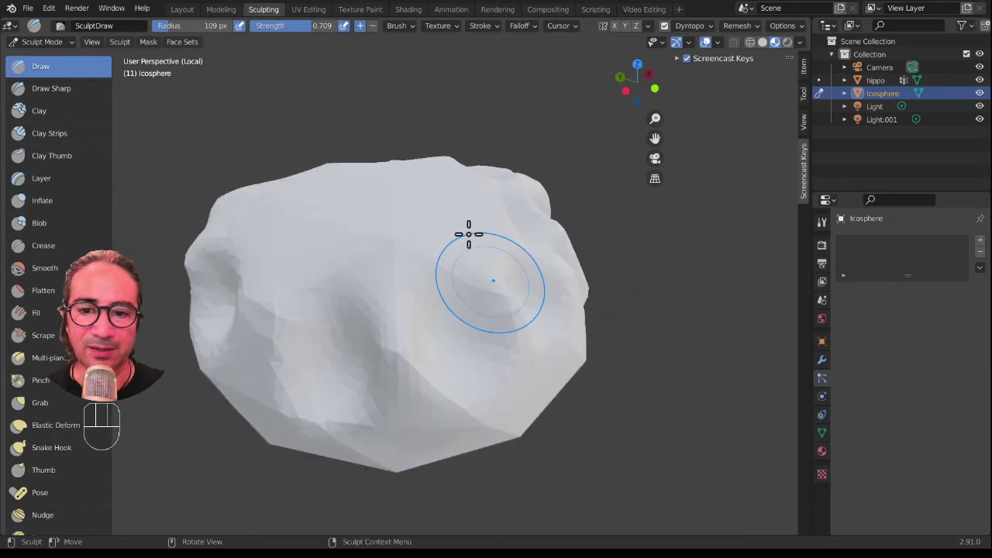
# Switch the viewport to Solid shading and light it with the beige clay MatCap.
pyautogui.click(800, 41)
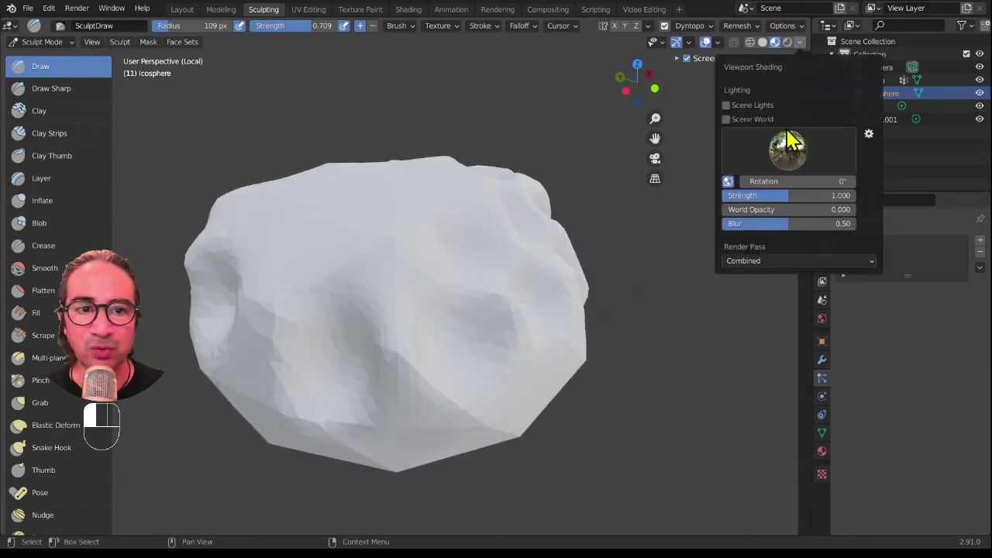
pyautogui.click(764, 41)
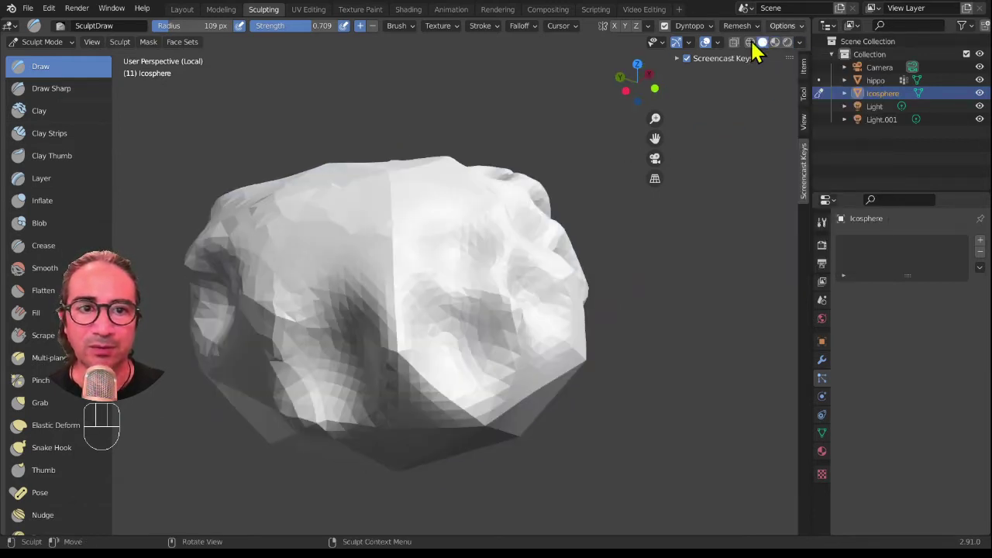
pyautogui.click(800, 42)
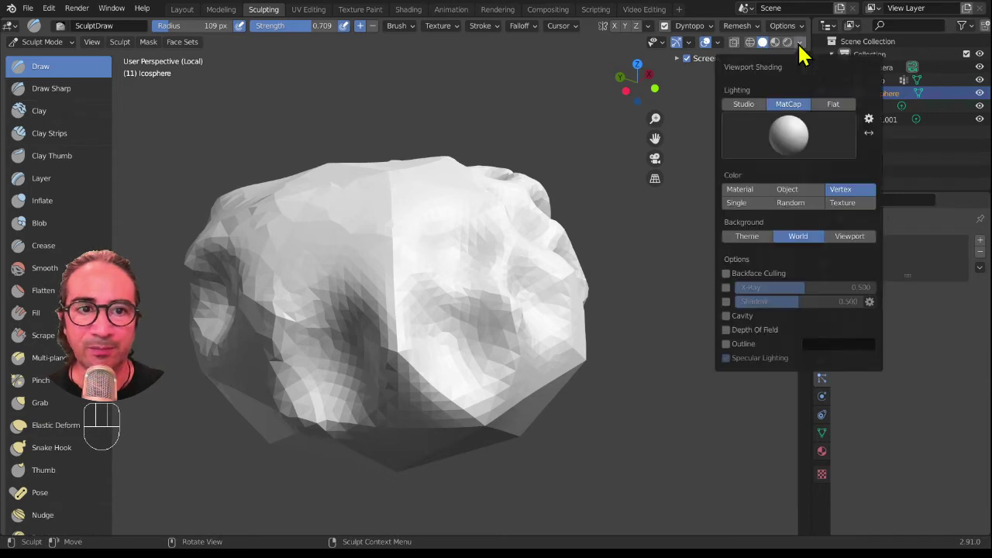
pyautogui.click(787, 136)
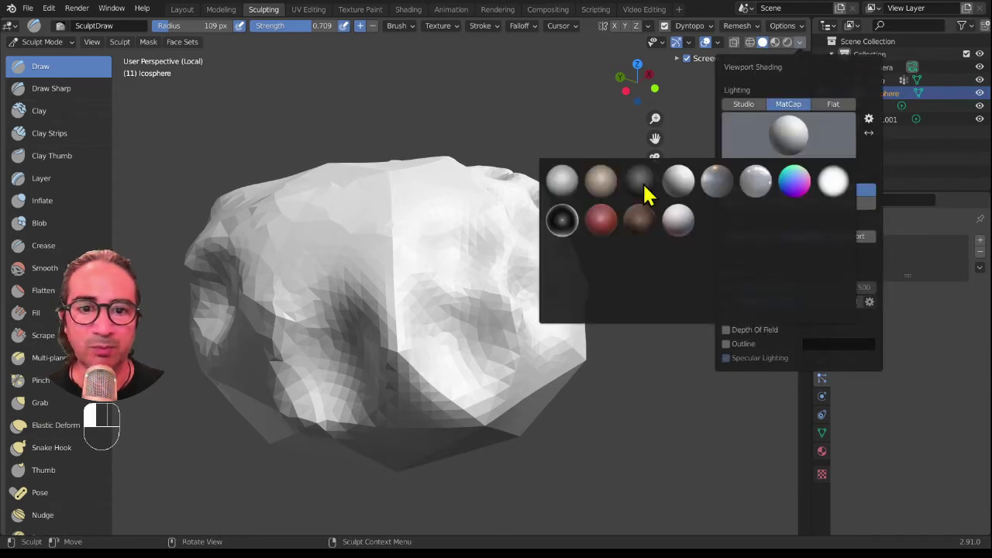
pyautogui.click(602, 191)
pyautogui.moveTo(598, 283)
pyautogui.mouseDown(button='middle')
pyautogui.moveTo(516, 284)
pyautogui.moveTo(587, 272)
pyautogui.moveTo(659, 194)
pyautogui.mouseUp(button='middle')
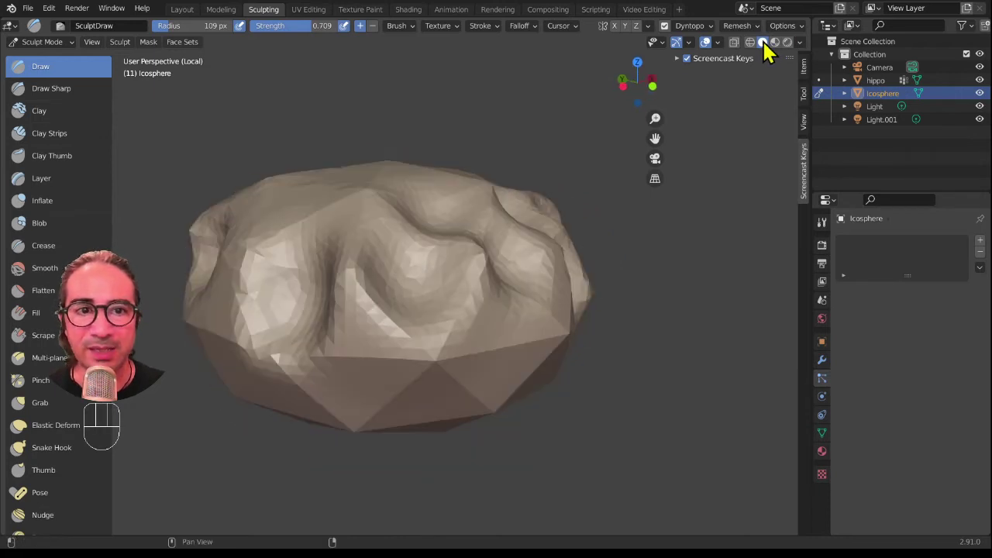
pyautogui.click(799, 42)
pyautogui.click(784, 132)
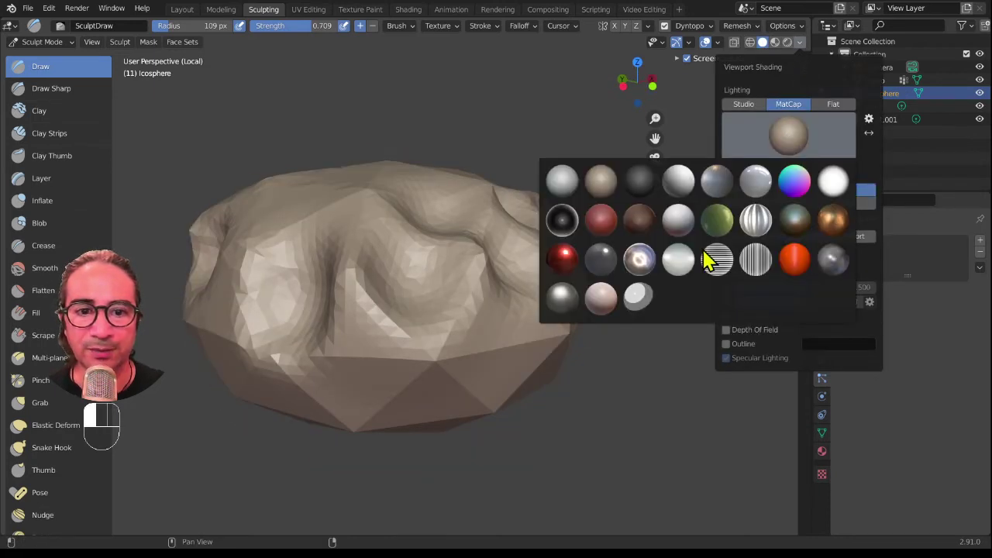
pyautogui.click(611, 175)
# Carve inverted Draw strokes into the rock's smooth side facets and flat underside to break them up with hollows.
pyautogui.moveTo(341, 335)
pyautogui.mouseDown(button='middle')
pyautogui.moveTo(436, 336)
pyautogui.moveTo(460, 266)
pyautogui.mouseUp(button='middle')
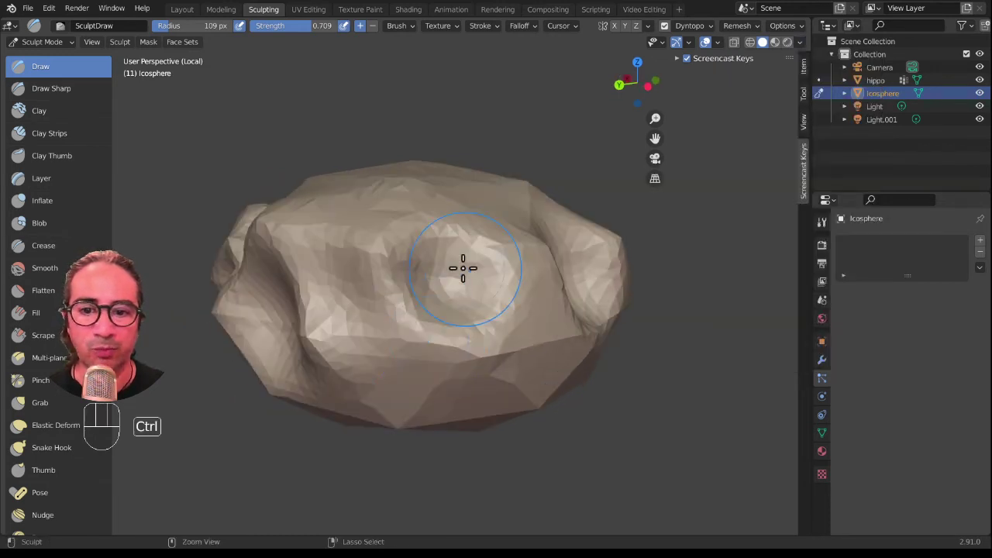
pyautogui.moveTo(461, 265)
pyautogui.keyDown('ctrl'); pyautogui.mouseDown()
pyautogui.moveTo(523, 295)
pyautogui.moveTo(472, 287)
pyautogui.moveTo(506, 311)
pyautogui.mouseUp(); pyautogui.keyUp('ctrl')
pyautogui.keyDown('ctrl'); pyautogui.moveTo(507, 311); pyautogui.dragTo(381, 255, button='middle'); pyautogui.keyUp('ctrl')
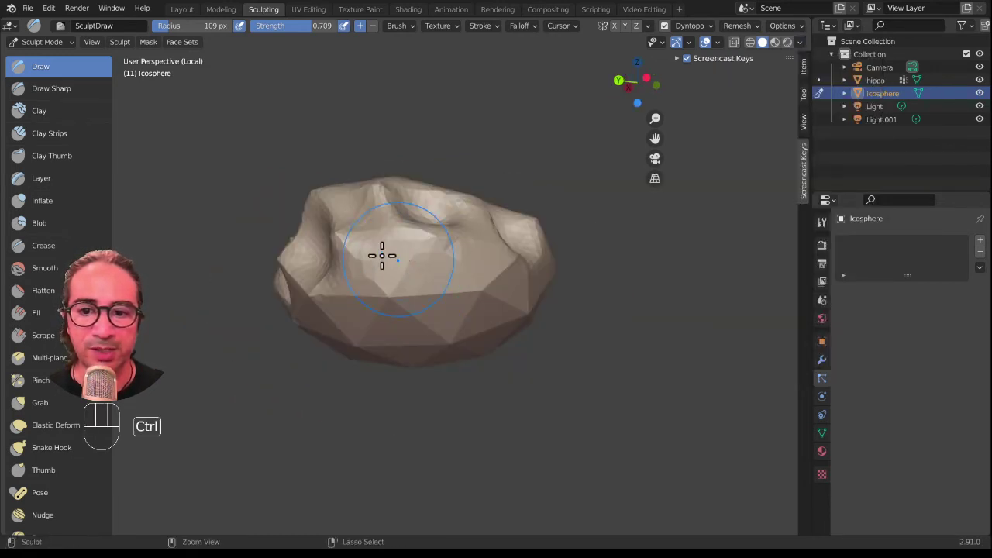
pyautogui.moveTo(520, 299)
pyautogui.mouseDown(button='middle')
pyautogui.moveTo(424, 216)
pyautogui.moveTo(443, 166)
pyautogui.mouseUp(button='middle')
pyautogui.moveTo(460, 251)
pyautogui.mouseDown(button='middle')
pyautogui.moveTo(310, 343)
pyautogui.moveTo(333, 350)
pyautogui.mouseUp(button='middle')
pyautogui.moveTo(471, 365)
pyautogui.mouseDown(button='middle')
pyautogui.moveTo(405, 321)
pyautogui.moveTo(426, 318)
pyautogui.moveTo(403, 362)
pyautogui.moveTo(434, 293)
pyautogui.moveTo(463, 297)
pyautogui.moveTo(349, 376)
pyautogui.moveTo(355, 365)
pyautogui.mouseUp(button='middle')
pyautogui.moveTo(352, 280)
pyautogui.mouseDown(button='middle')
pyautogui.moveTo(358, 221)
pyautogui.moveTo(474, 273)
pyautogui.moveTo(375, 236)
pyautogui.mouseUp(button='middle')
pyautogui.keyDown('ctrl'); pyautogui.moveTo(376, 235); pyautogui.dragTo(426, 263); pyautogui.keyUp('ctrl')
pyautogui.moveTo(511, 314)
pyautogui.mouseDown(button='middle')
pyautogui.moveTo(339, 228)
pyautogui.moveTo(392, 249)
pyautogui.mouseUp(button='middle')
pyautogui.keyDown('ctrl'); pyautogui.moveTo(354, 217); pyautogui.dragTo(331, 215); pyautogui.keyUp('ctrl')
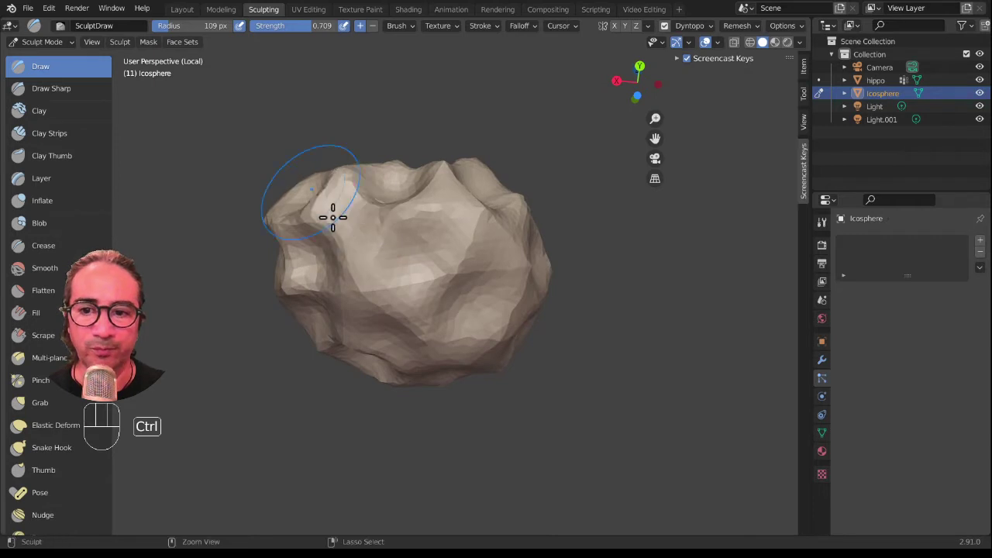
# Carve further hollows into the remaining flat facets along the rock's lower sides with inverted Draw strokes.
pyautogui.moveTo(330, 215)
pyautogui.mouseDown(button='middle')
pyautogui.moveTo(479, 284)
pyautogui.moveTo(465, 259)
pyautogui.mouseUp(button='middle')
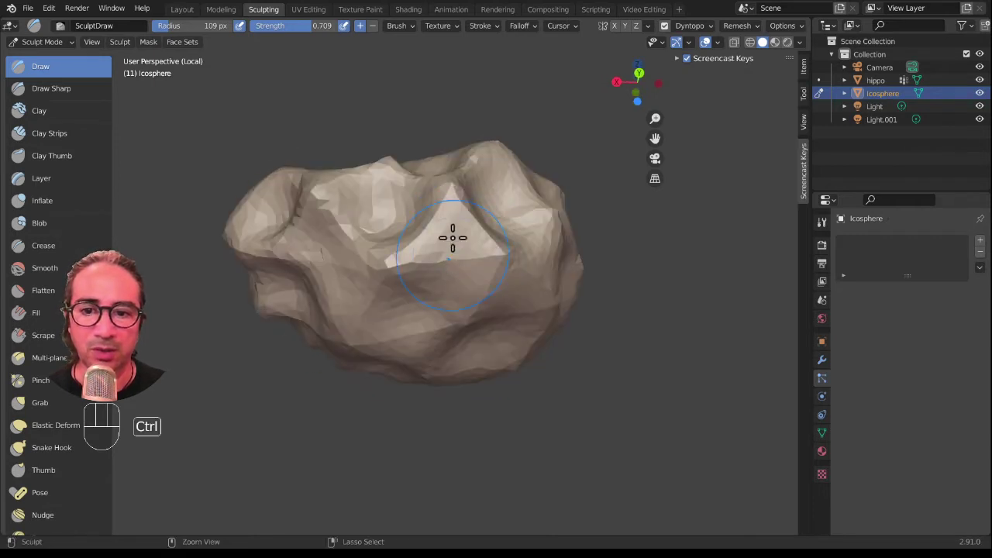
pyautogui.moveTo(491, 318)
pyautogui.mouseDown(button='middle')
pyautogui.moveTo(472, 349)
pyautogui.moveTo(416, 262)
pyautogui.mouseUp(button='middle')
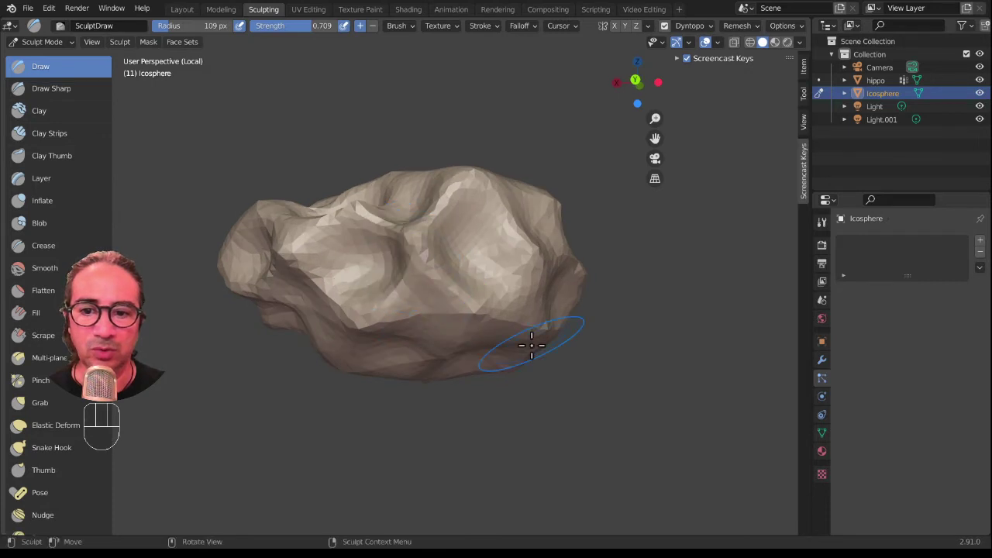
pyautogui.moveTo(531, 345)
pyautogui.mouseDown(button='middle')
pyautogui.moveTo(454, 181)
pyautogui.moveTo(455, 209)
pyautogui.mouseUp(button='middle')
pyautogui.moveTo(450, 251)
pyautogui.mouseDown(button='middle')
pyautogui.moveTo(422, 316)
pyautogui.moveTo(434, 281)
pyautogui.mouseUp(button='middle')
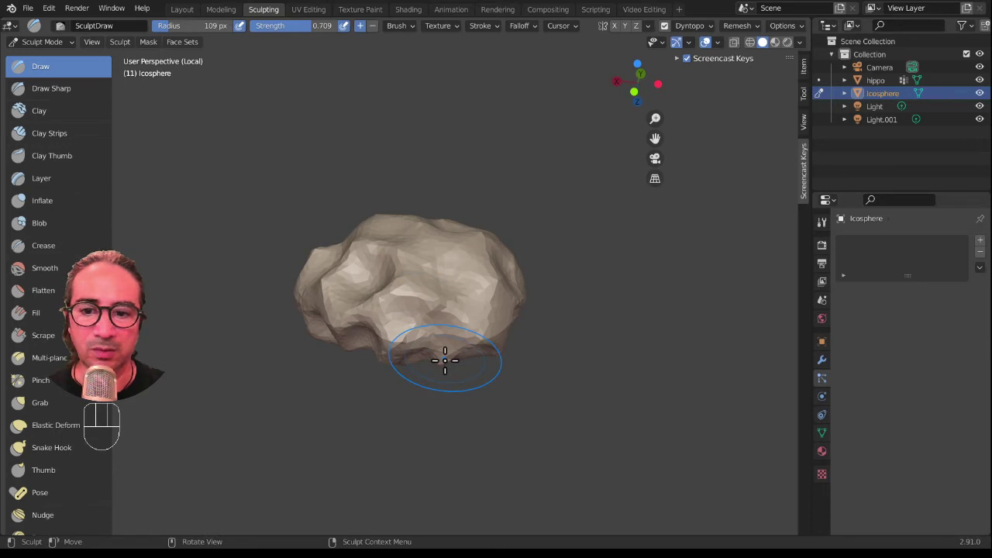
pyautogui.scroll(5, 445, 360)
pyautogui.moveTo(488, 454)
pyautogui.mouseDown(button='middle')
pyautogui.moveTo(538, 325)
pyautogui.moveTo(448, 303)
pyautogui.moveTo(393, 361)
pyautogui.mouseUp(button='middle')
pyautogui.scroll(3, 426, 175)
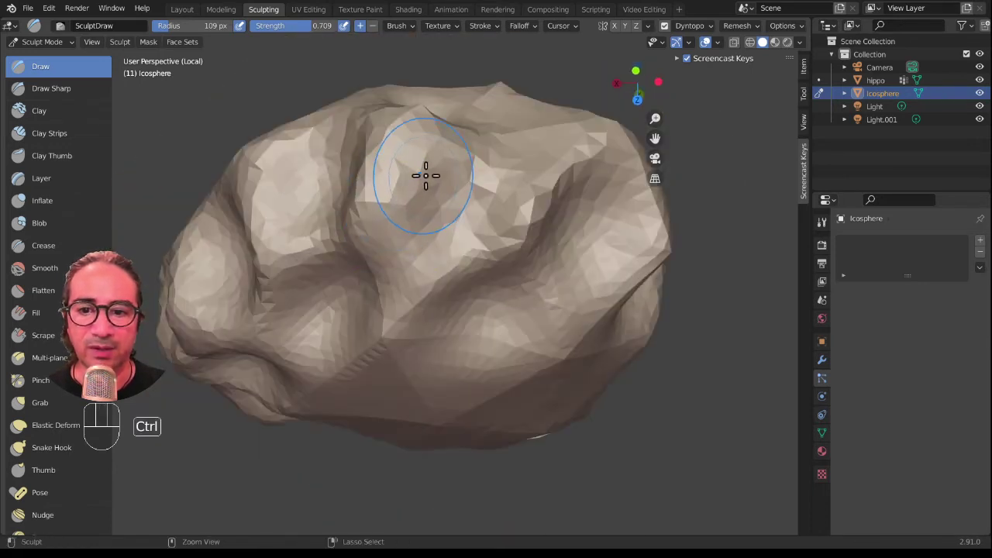
pyautogui.scroll(-4, 430, 269)
# Smooth the rock's top surface and the sharp ridges between the hollows around its sides.
pyautogui.moveTo(430, 269); pyautogui.dragTo(417, 237, button='middle')
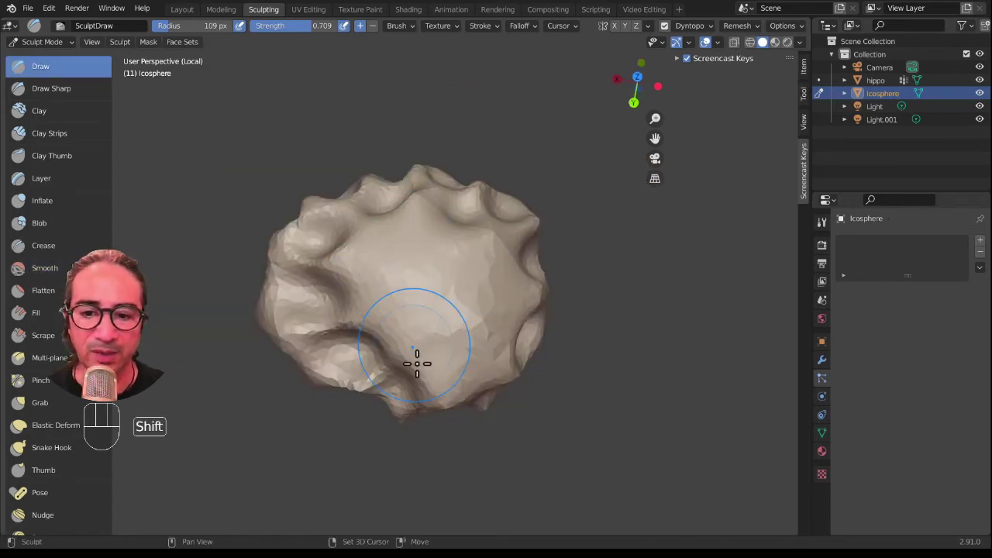
pyautogui.moveTo(458, 395); pyautogui.dragTo(420, 323, button='middle')
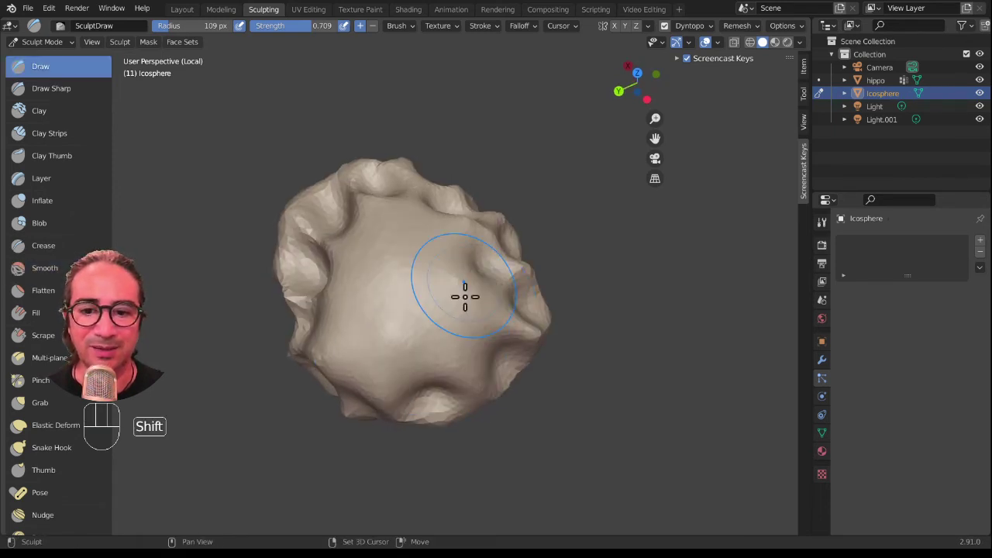
pyautogui.moveTo(445, 365); pyautogui.dragTo(396, 246, button='middle')
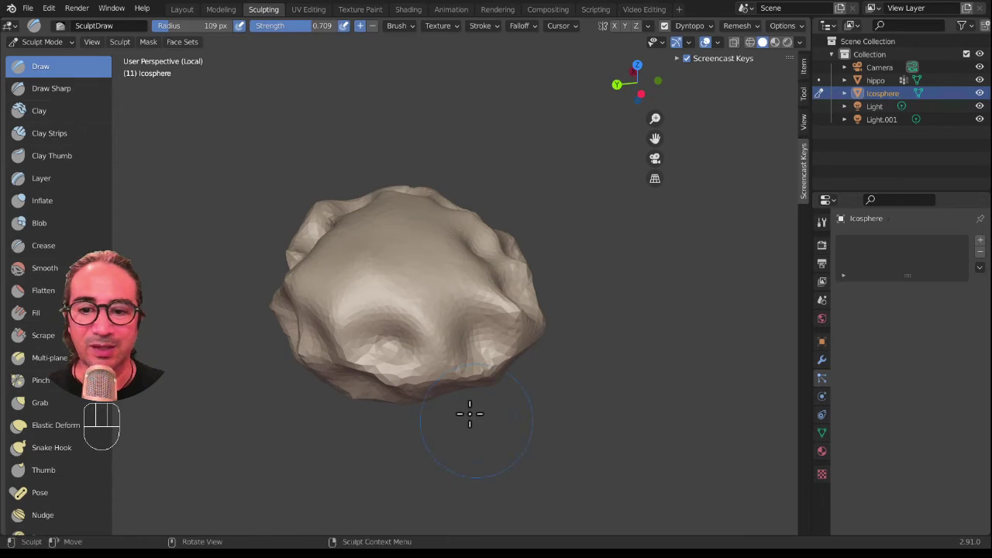
pyautogui.moveTo(468, 410); pyautogui.dragTo(388, 331, button='middle')
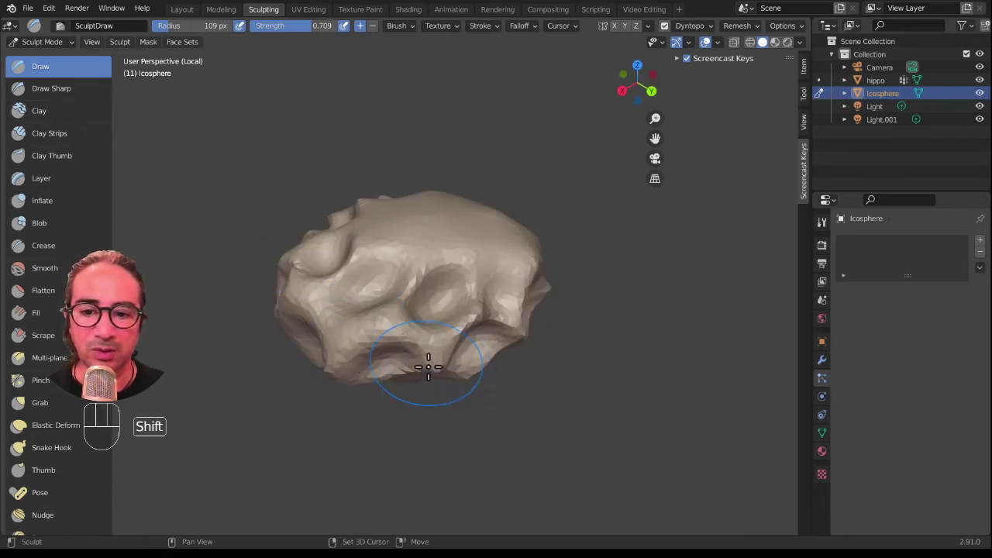
pyautogui.moveTo(499, 390); pyautogui.dragTo(510, 332, button='middle')
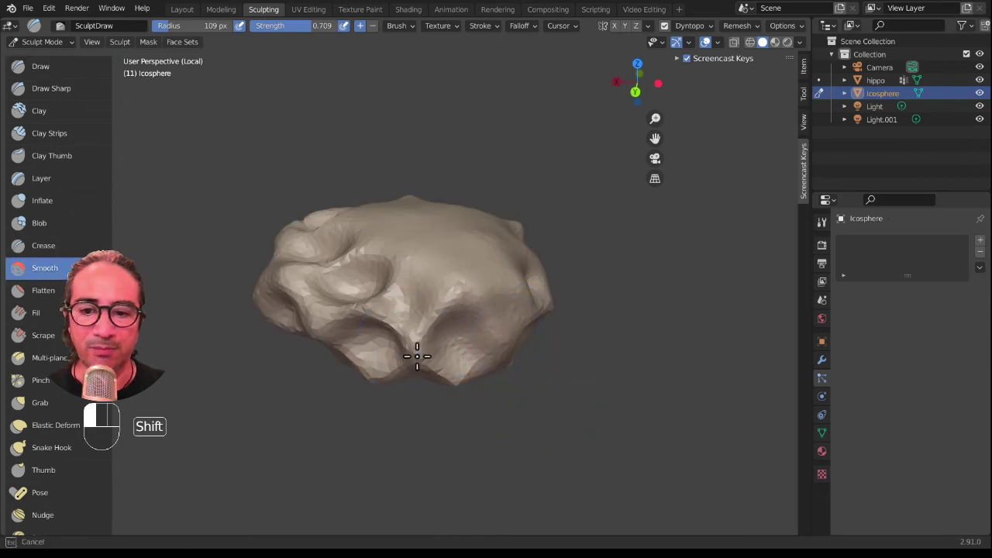
pyautogui.moveTo(517, 421); pyautogui.dragTo(432, 361, button='middle')
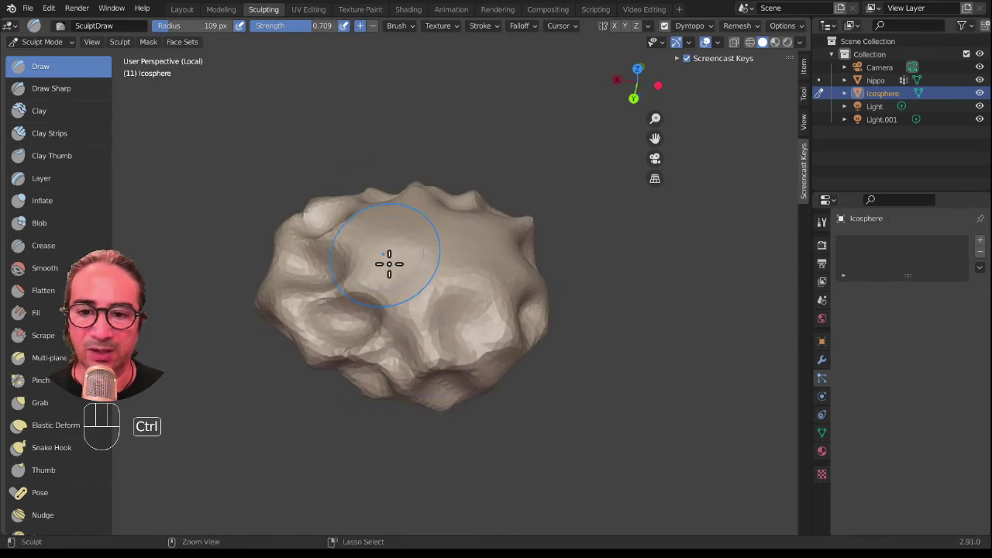
# Carve one more hollow into the rock's side below the smooth top with an inverted Draw stroke.
pyautogui.moveTo(390, 263); pyautogui.dragTo(443, 277, button='middle')
pyautogui.moveTo(470, 326); pyautogui.dragTo(396, 318, button='middle')
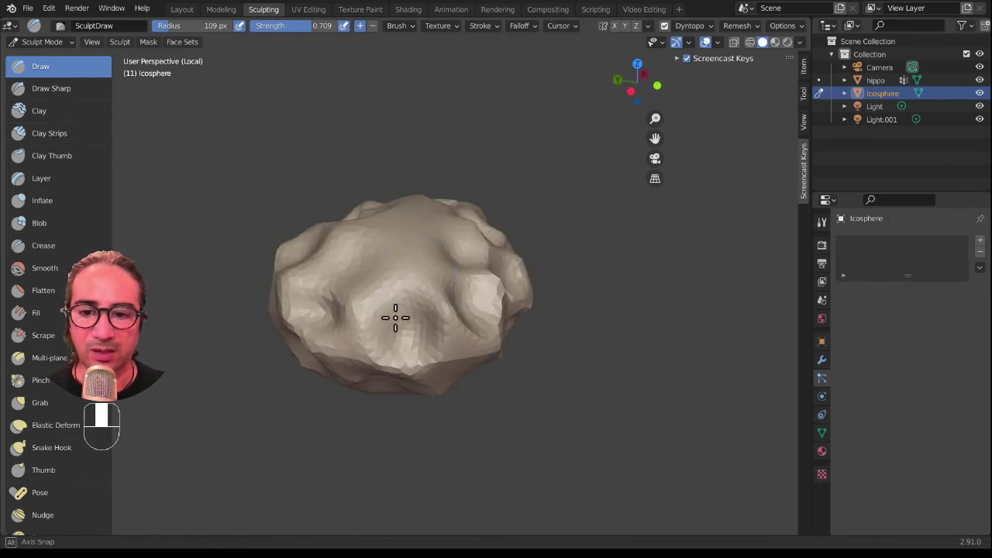
pyautogui.keyDown('ctrl'); pyautogui.moveTo(413, 259); pyautogui.dragTo(421, 326); pyautogui.keyUp('ctrl')
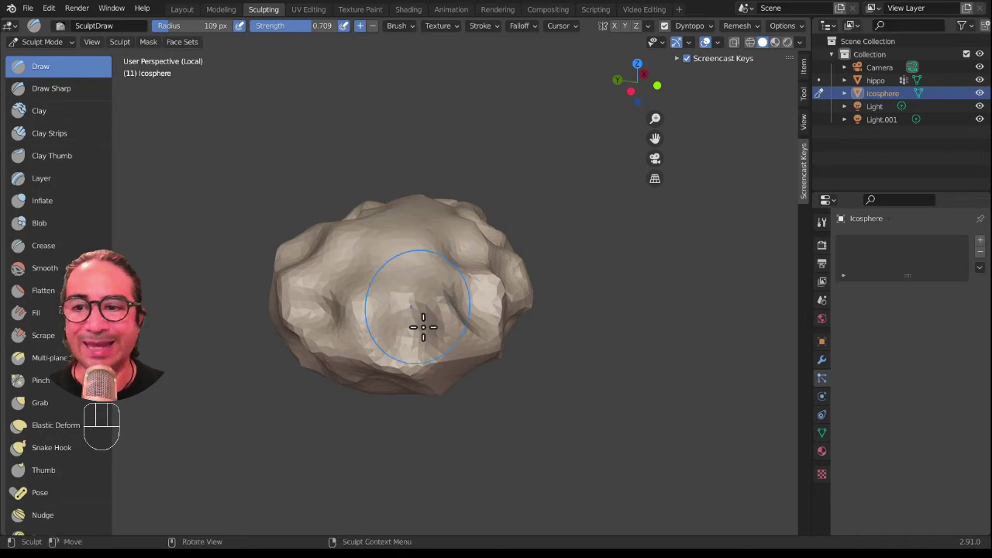
# Switch to Object Mode and examine the hollows around the rock's sides up close.
pyautogui.click(40, 42)
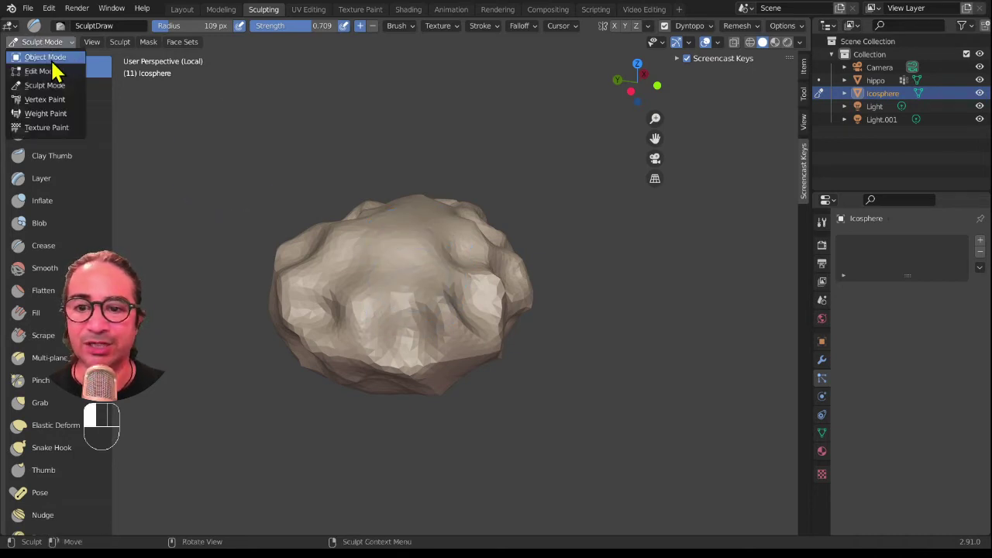
pyautogui.click(48, 57)
pyautogui.moveTo(487, 386); pyautogui.dragTo(445, 368, button='middle')
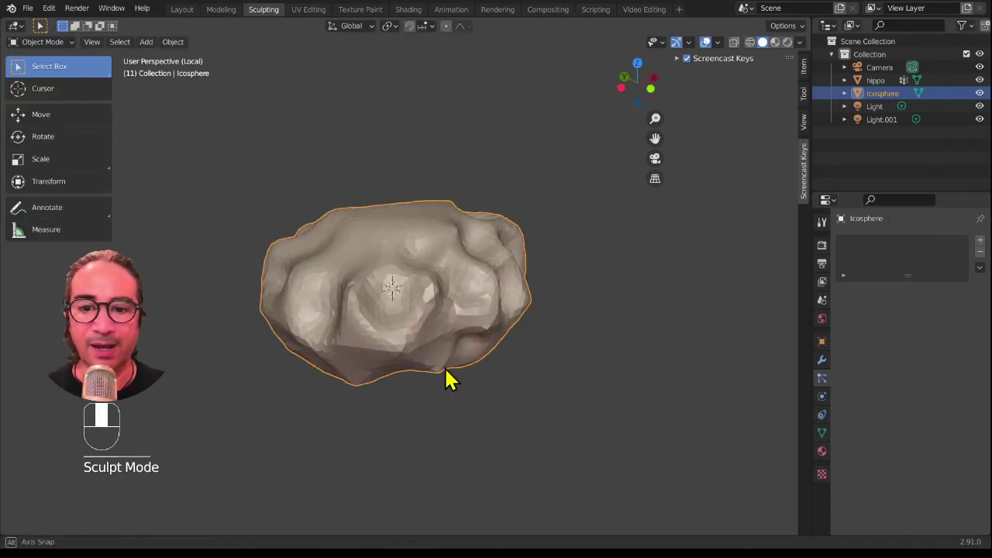
pyautogui.moveTo(513, 394)
pyautogui.mouseDown(button='middle')
pyautogui.moveTo(492, 361)
pyautogui.moveTo(478, 294)
pyautogui.moveTo(501, 383)
pyautogui.mouseUp(button='middle')
pyautogui.scroll(2, 496, 399)
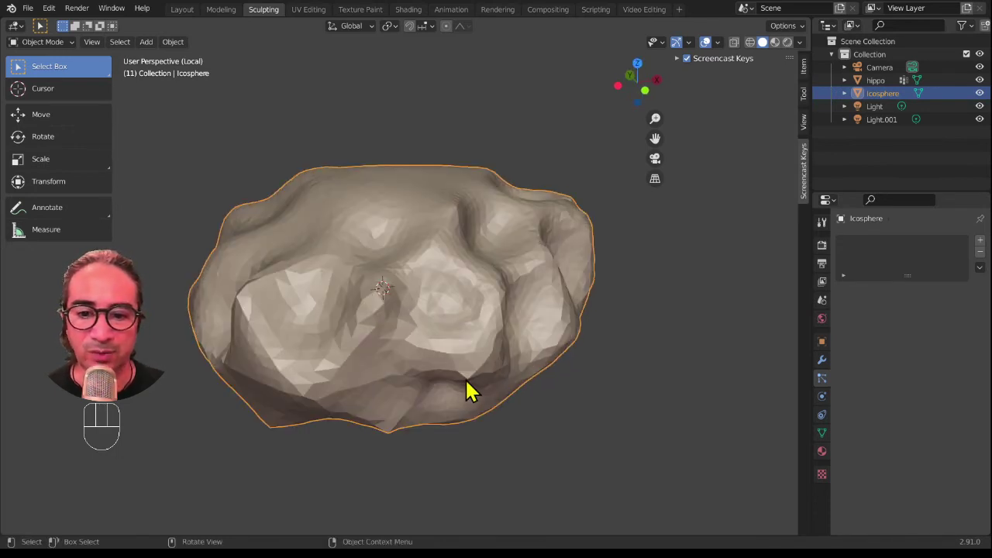
# Return to Sculpt Mode and smooth the sharp ridge above the small hollow on the rock's lower side.
pyautogui.click(45, 44)
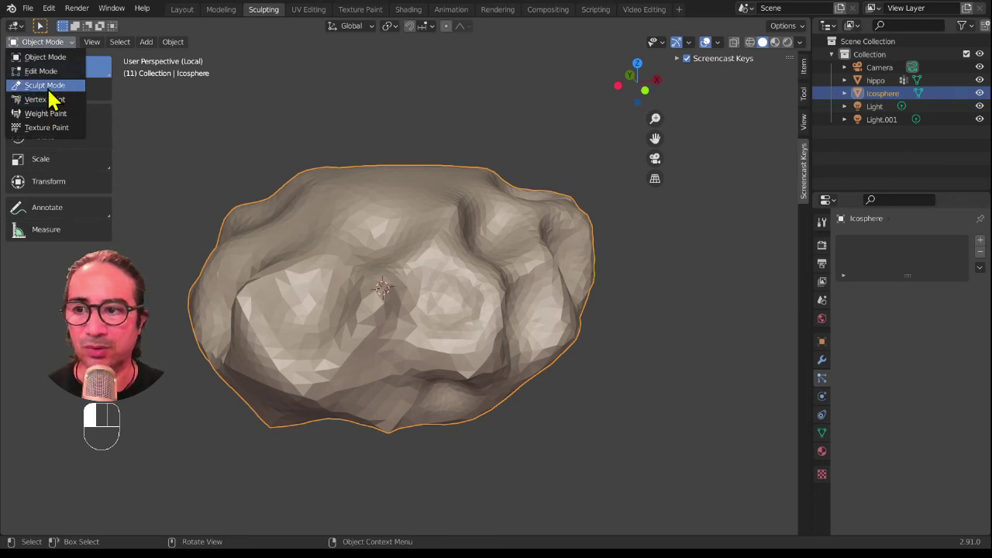
pyautogui.click(46, 87)
pyautogui.moveTo(461, 365); pyautogui.dragTo(455, 354, button='middle')
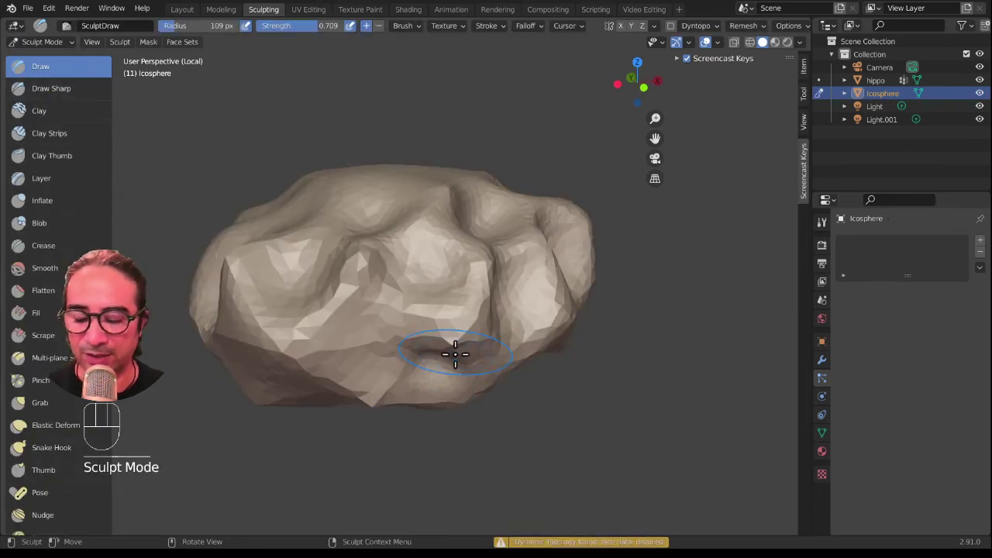
pyautogui.keyDown('shift'); pyautogui.moveTo(436, 333); pyautogui.dragTo(469, 360); pyautogui.keyUp('shift')
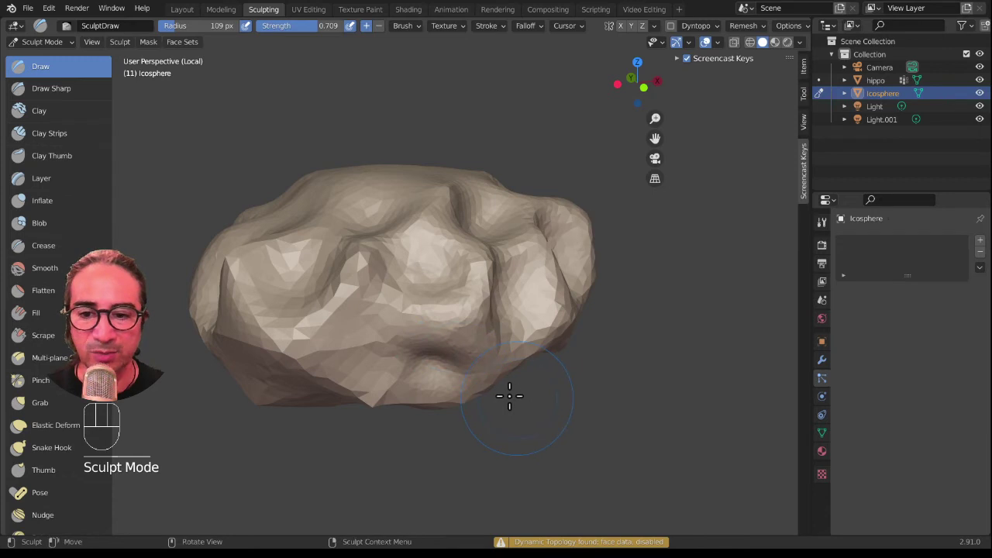
pyautogui.moveTo(507, 394); pyautogui.dragTo(344, 290, button='middle')
pyautogui.moveTo(488, 294); pyautogui.dragTo(490, 380, button='middle')
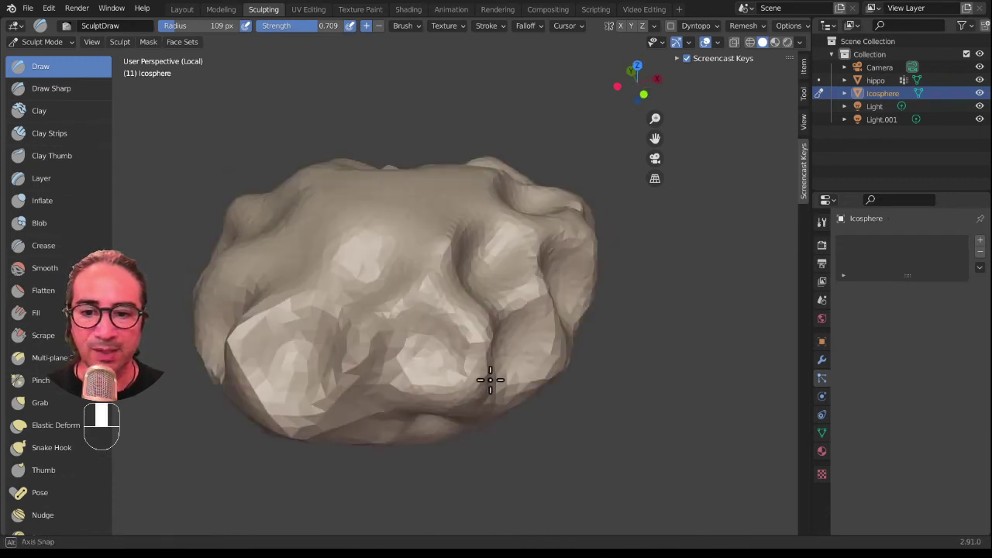
# Switch to Object Mode and apply Shade Smooth to the rock.
pyautogui.click(46, 41)
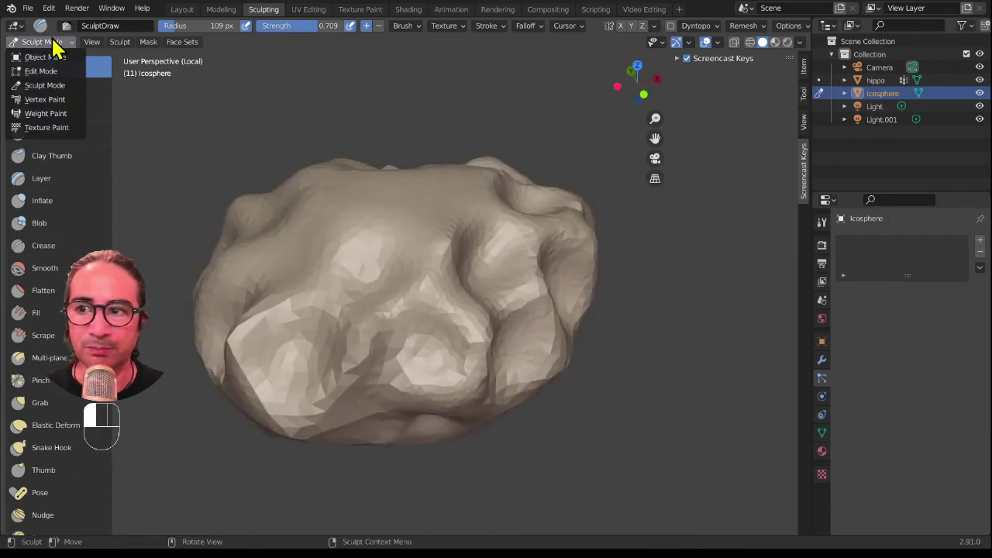
pyautogui.click(45, 57)
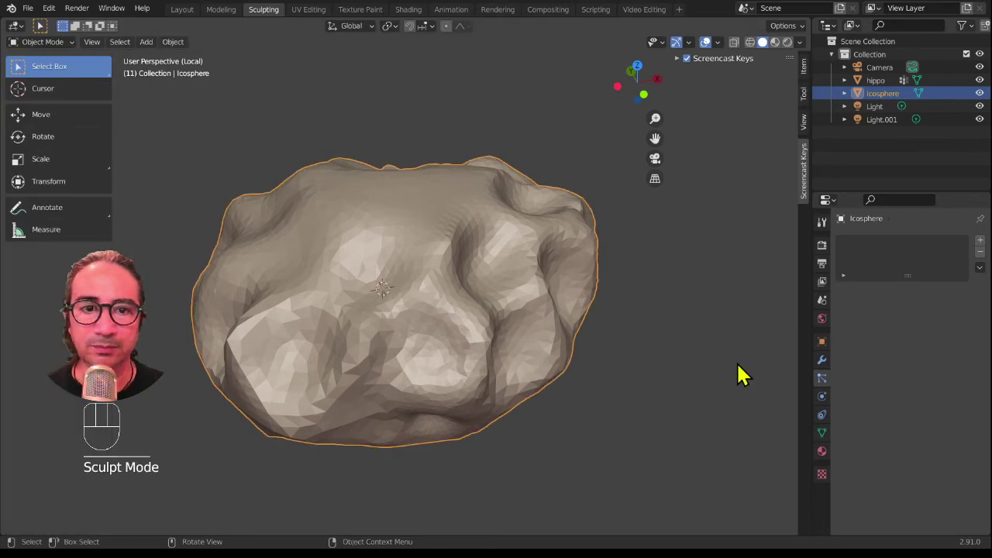
pyautogui.moveTo(740, 376); pyautogui.dragTo(587, 415, button='middle')
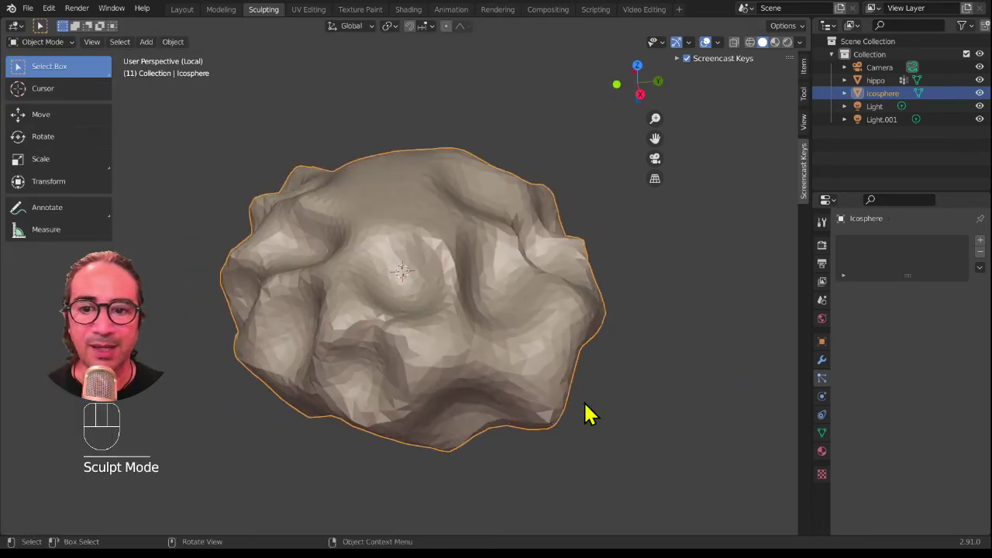
pyautogui.rightClick(472, 208)
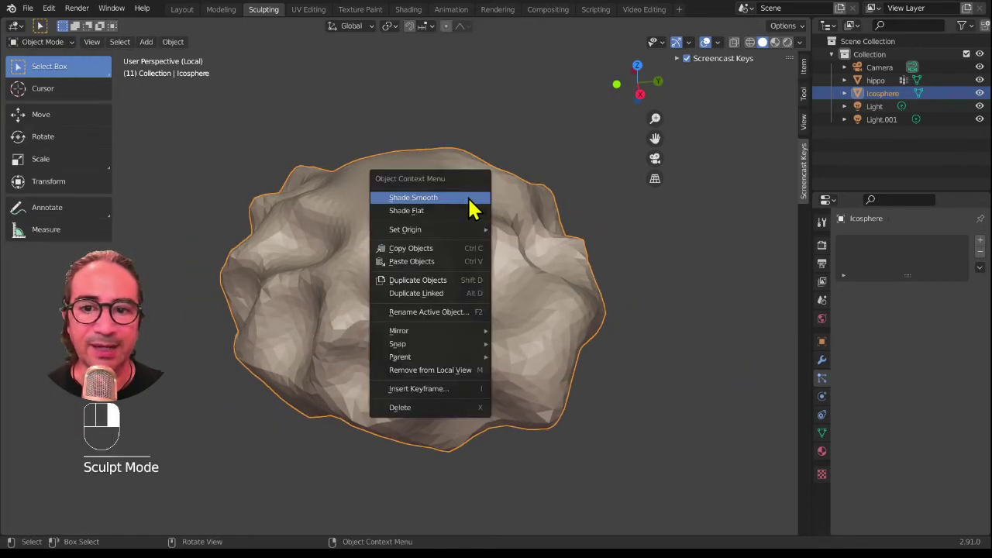
pyautogui.click(419, 198)
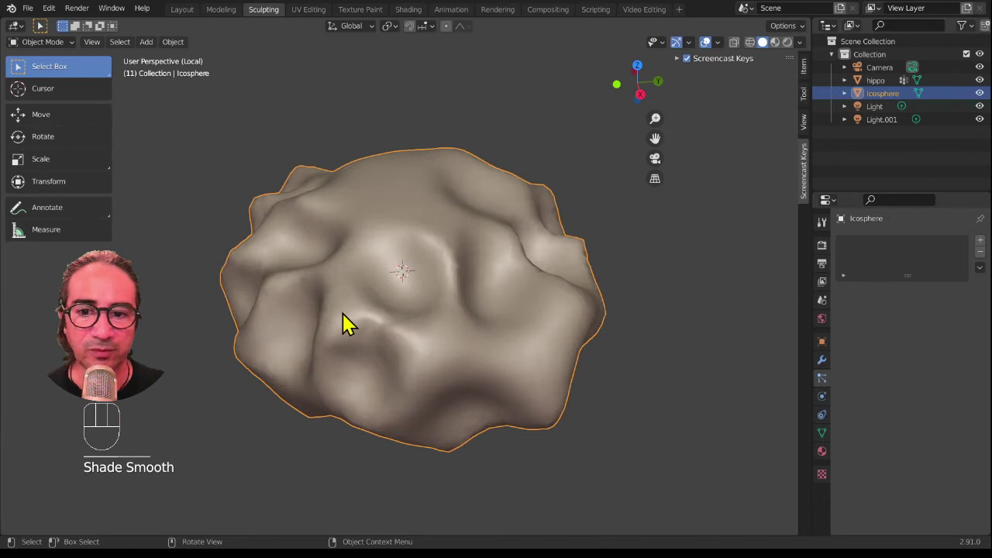
pyautogui.moveTo(343, 314); pyautogui.dragTo(420, 242, button='middle')
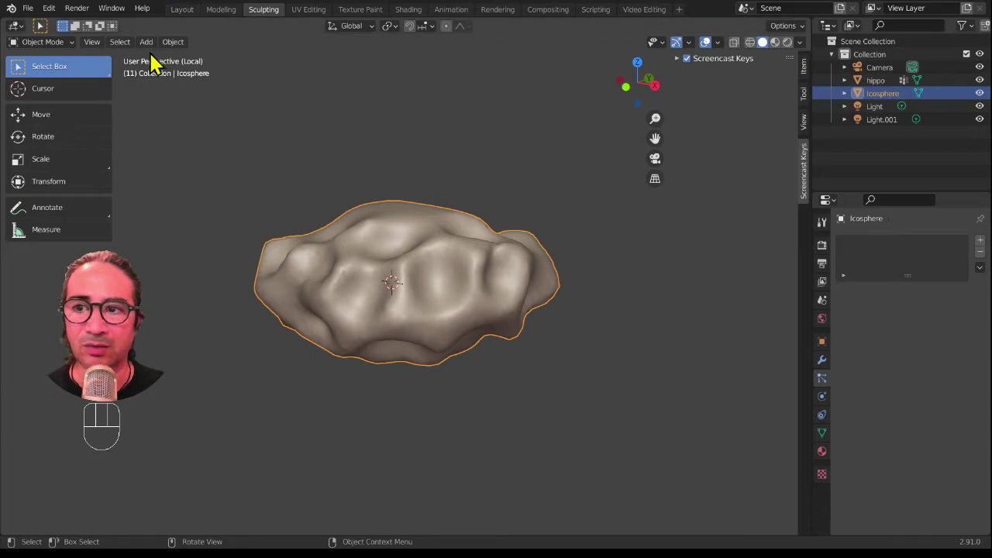
# Switch the rock to Vertex Paint mode.
pyautogui.click(67, 45)
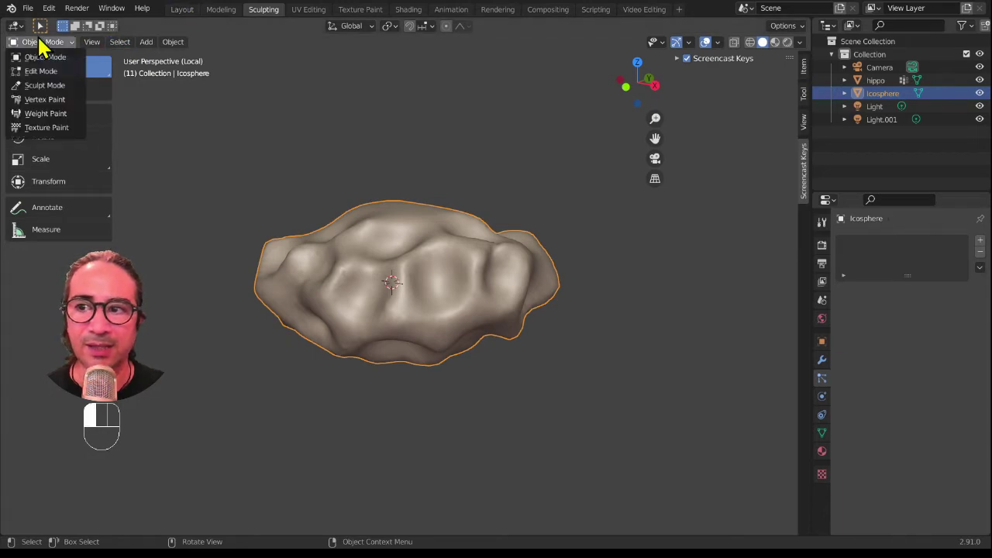
pyautogui.click(51, 101)
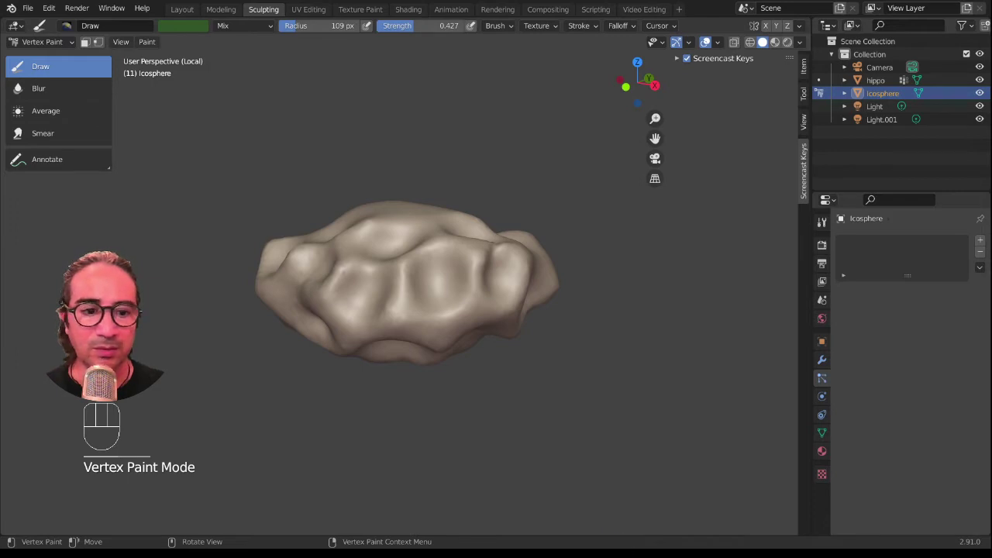
pyautogui.scroll(2, 362, 294)
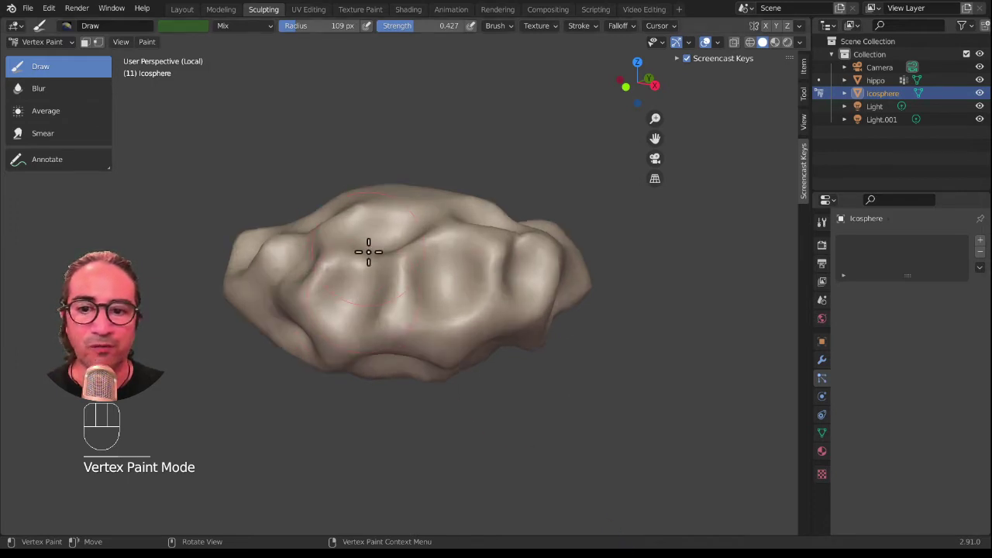
pyautogui.moveTo(365, 251); pyautogui.dragTo(399, 262, button='middle')
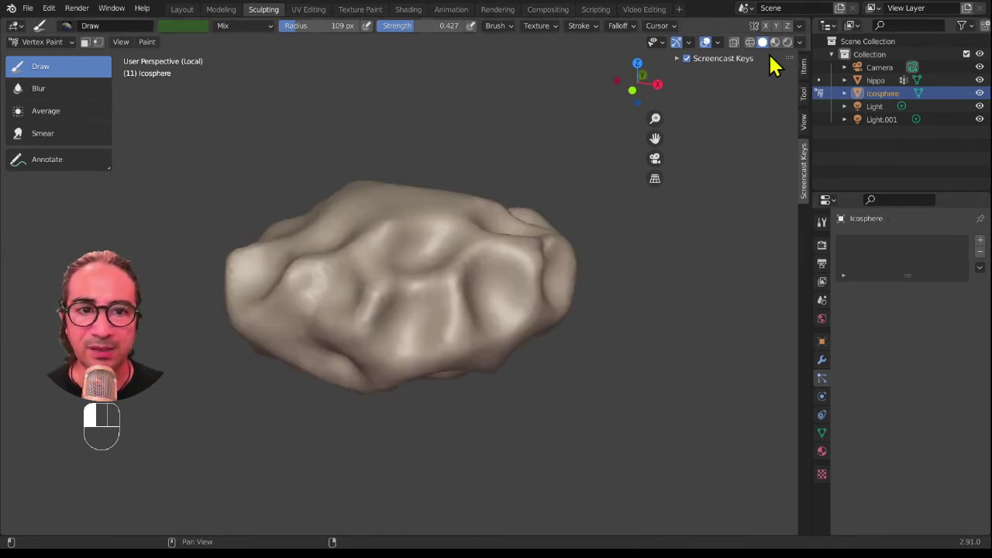
# Change the Solid shading's MatCap from beige clay to the plain white one.
pyautogui.click(800, 43)
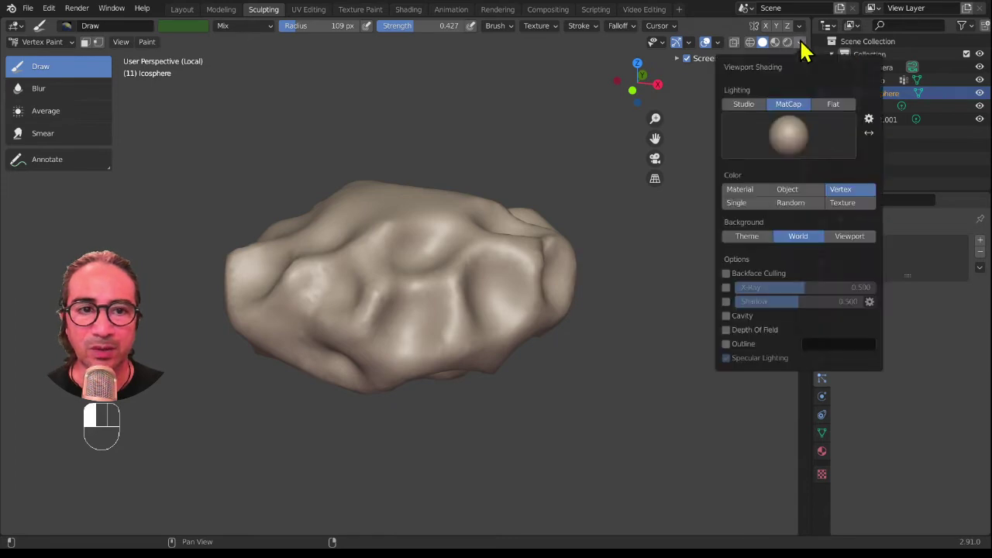
pyautogui.click(790, 136)
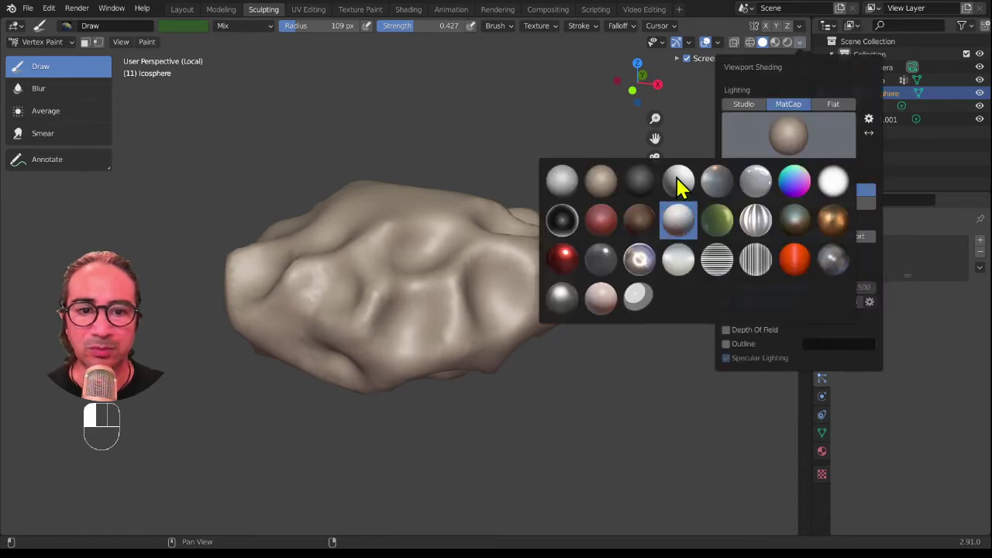
pyautogui.click(680, 183)
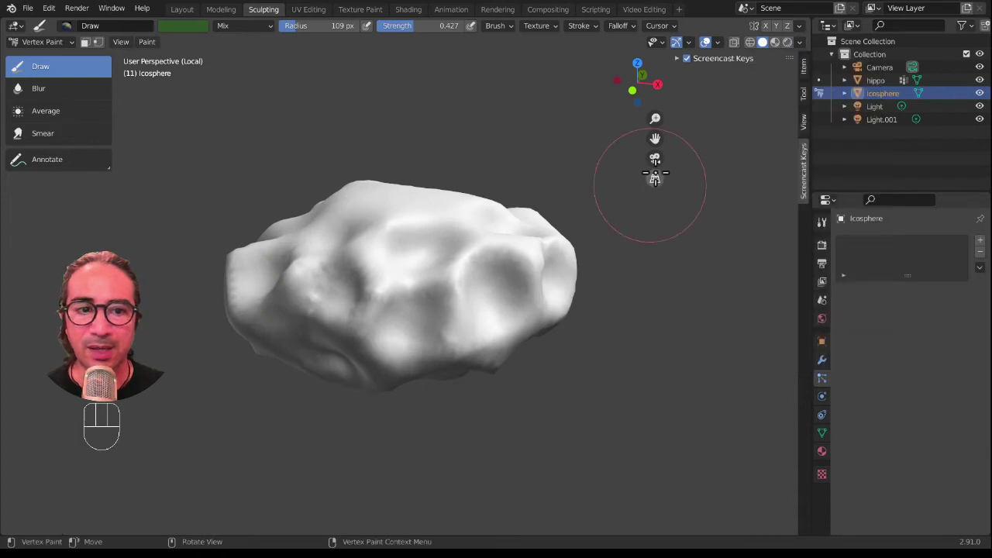
pyautogui.click(800, 43)
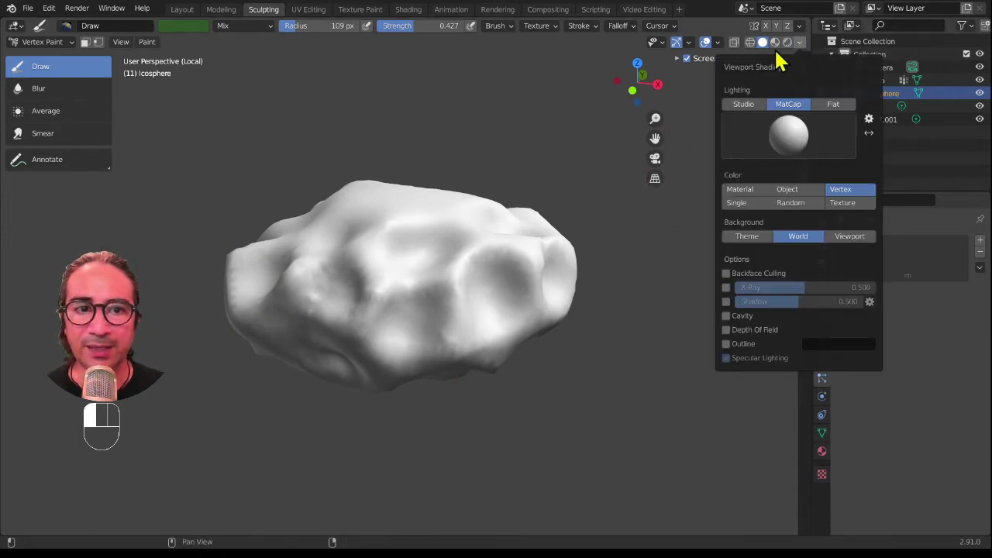
pyautogui.click(763, 43)
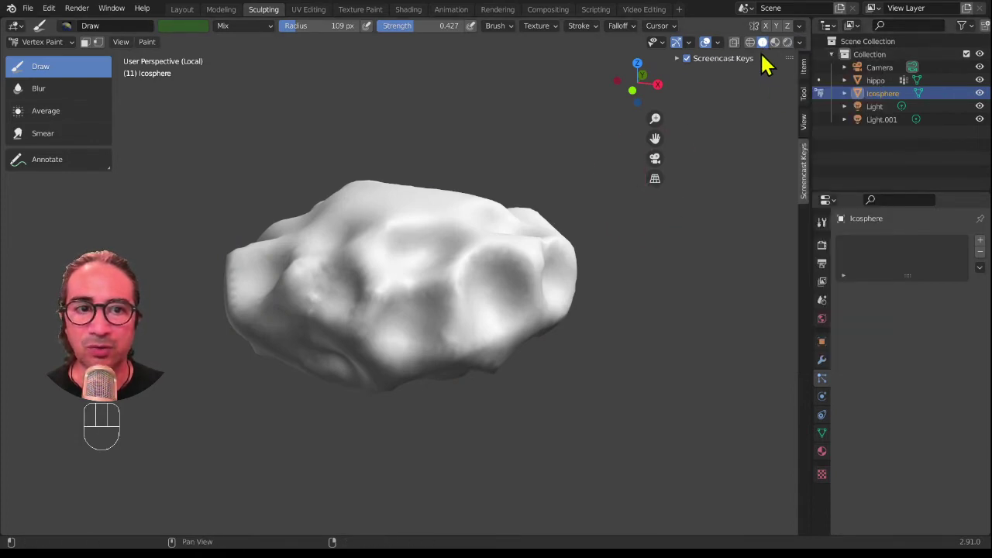
pyautogui.click(800, 44)
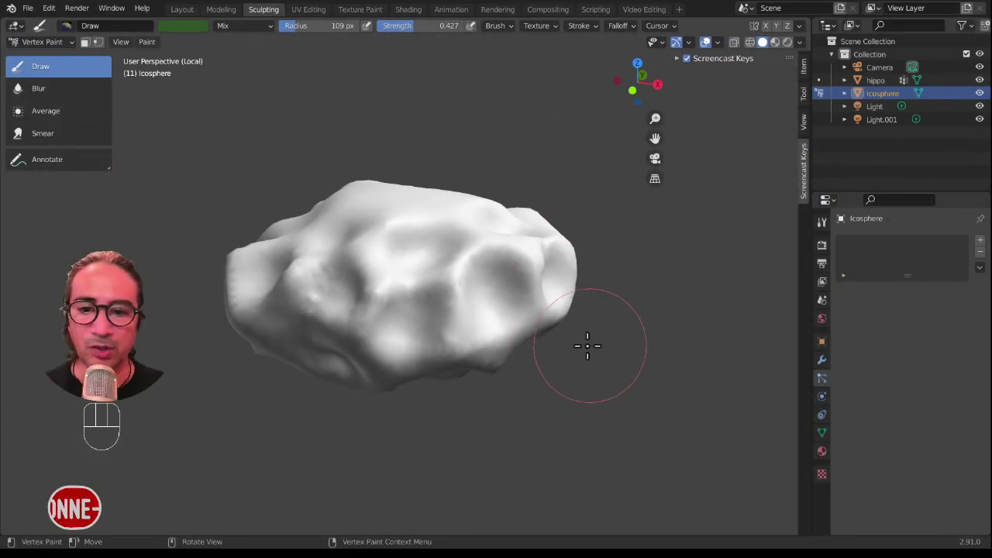
# Set the Draw brush's paint colour to a warm mid grey with hue 0.141, saturation 0.076 and value 0.444.
pyautogui.moveTo(587, 343); pyautogui.dragTo(210, 55, button='middle')
pyautogui.click(179, 26)
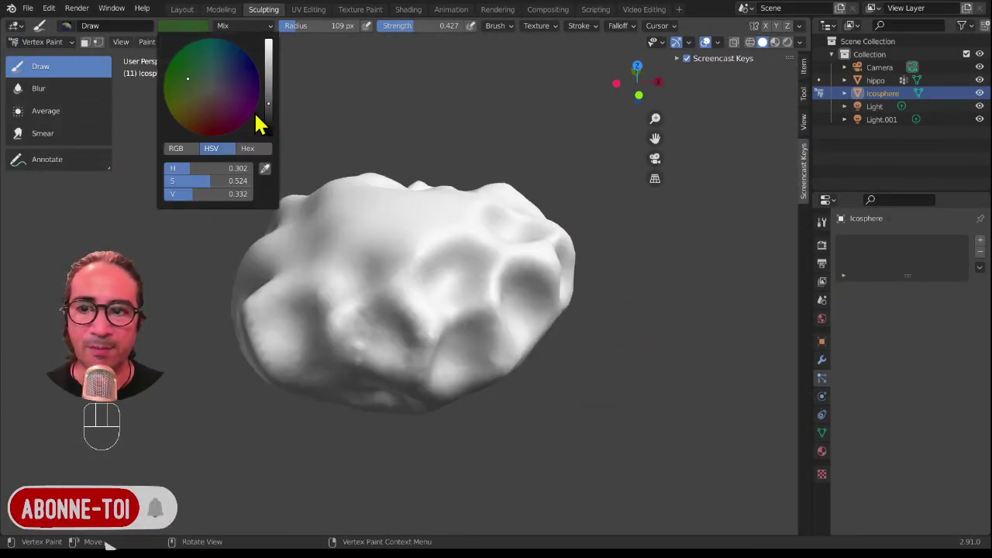
pyautogui.click(269, 93)
pyautogui.click(211, 88)
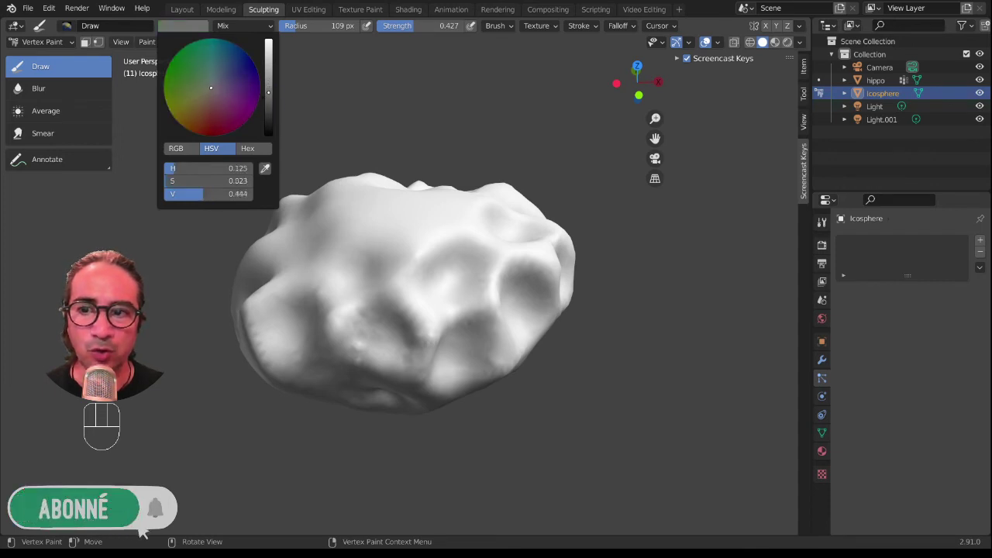
pyautogui.click(212, 85)
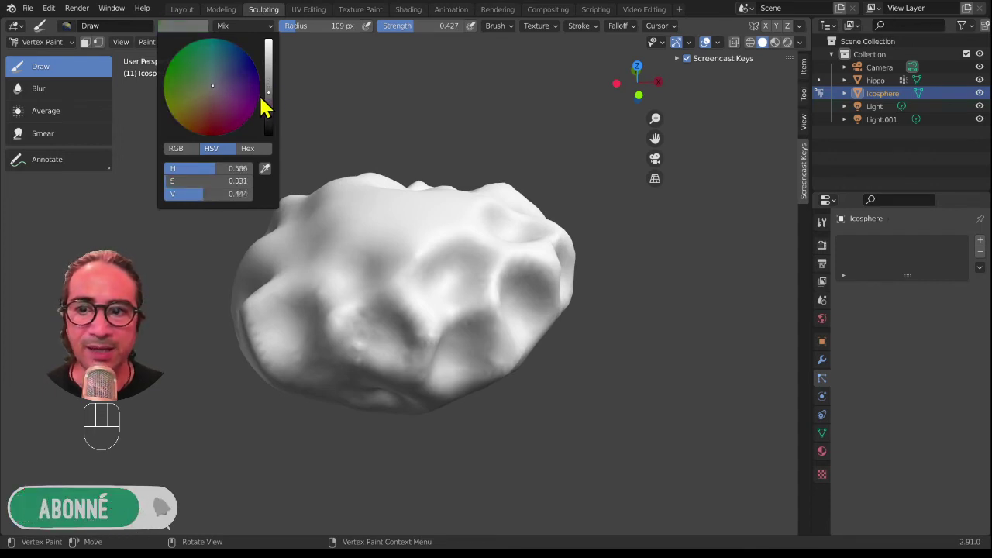
pyautogui.click(210, 90)
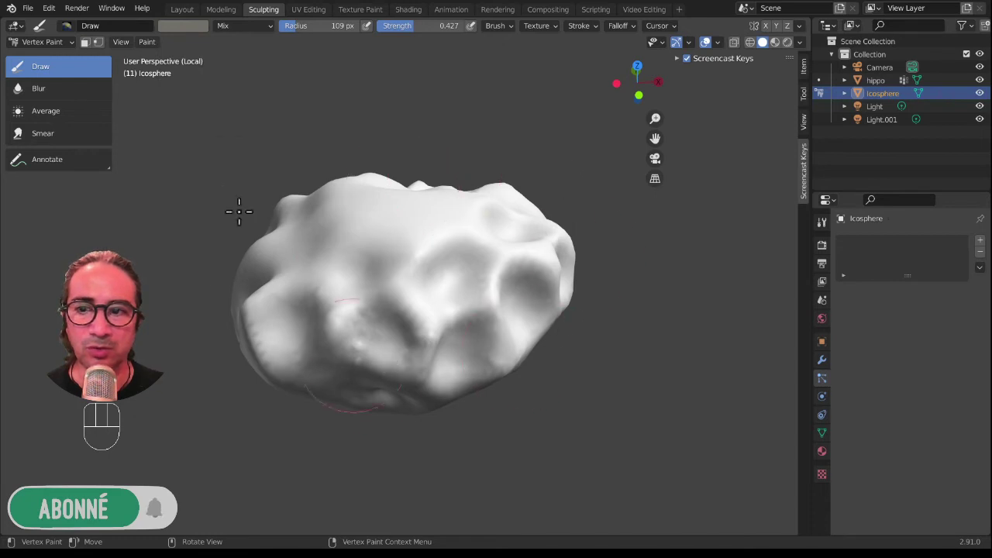
# Fill the whole rock with the grey paint colour using Set Vertex Colors.
pyautogui.click(188, 26)
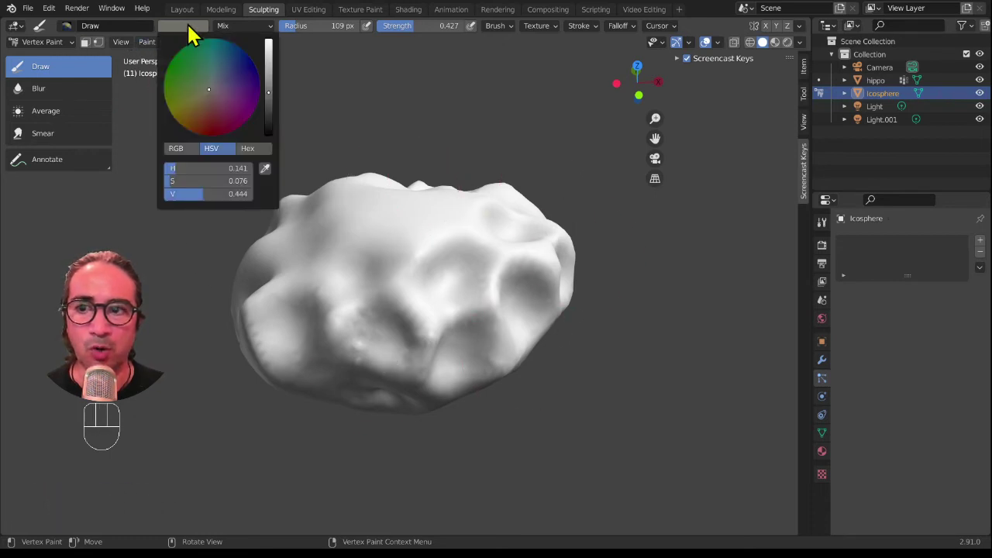
pyautogui.click(148, 42)
pyautogui.click(196, 60)
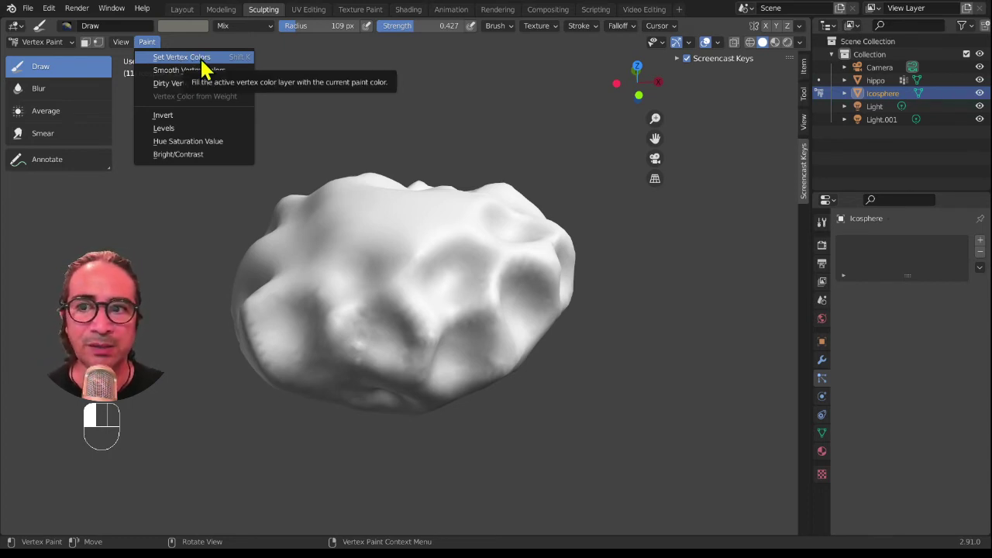
pyautogui.click(203, 69)
pyautogui.moveTo(310, 288)
pyautogui.mouseDown(button='middle')
pyautogui.moveTo(266, 239)
pyautogui.moveTo(225, 163)
pyautogui.mouseUp(button='middle')
# Brighten the paint colour to value 0.824 and paint a light stroke across the rock's top surface.
pyautogui.click(176, 28)
pyautogui.moveTo(270, 62); pyautogui.dragTo(268, 56)
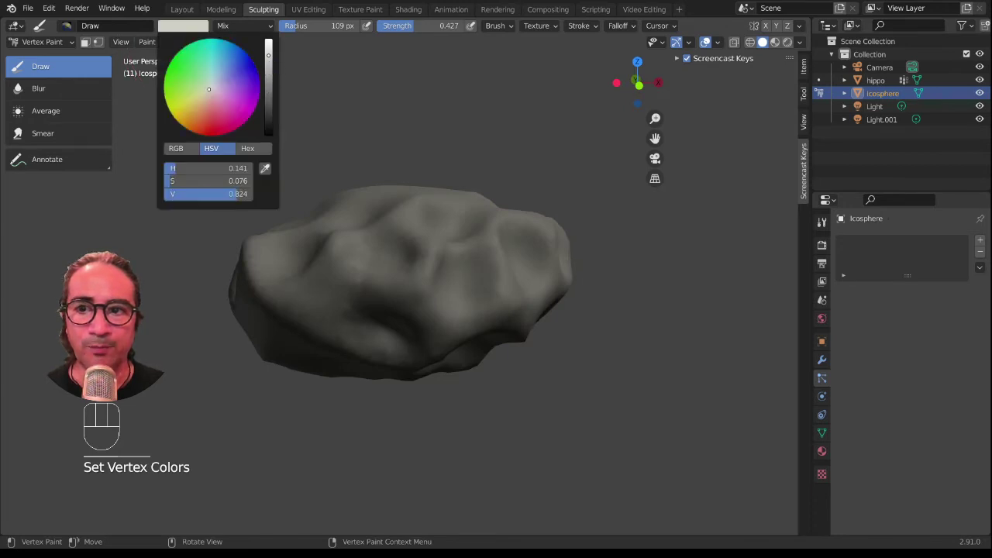
pyautogui.moveTo(445, 281); pyautogui.dragTo(387, 266, button='middle')
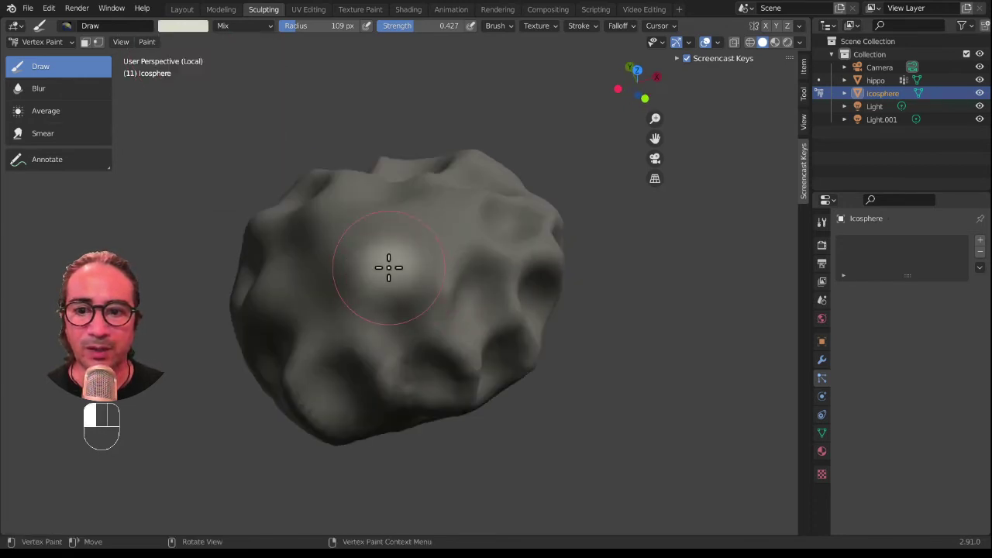
pyautogui.moveTo(388, 266); pyautogui.dragTo(339, 234)
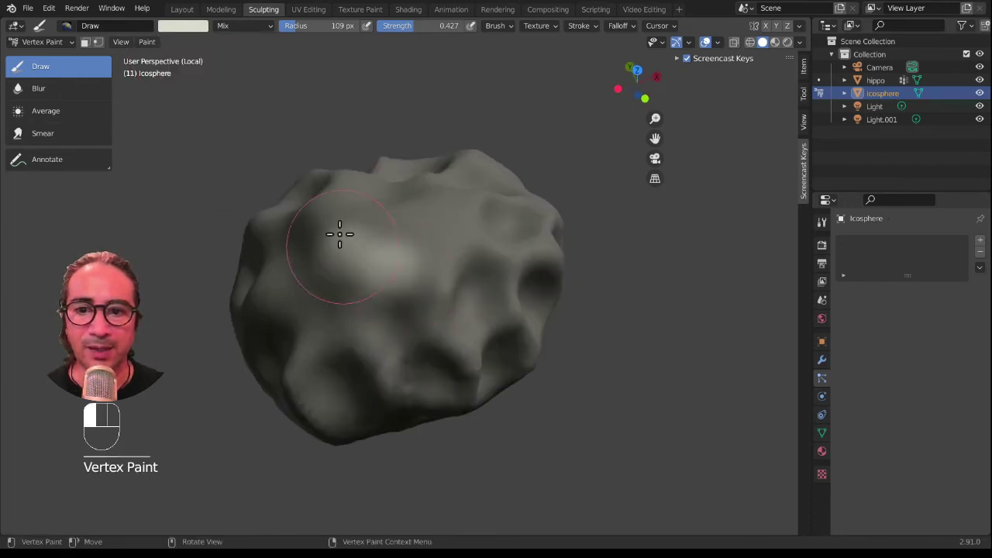
# Assign the ecaille.mix texture to the Draw brush and paint light textured strokes on the rock's upper surface.
pyautogui.click(539, 26)
pyautogui.click(482, 51)
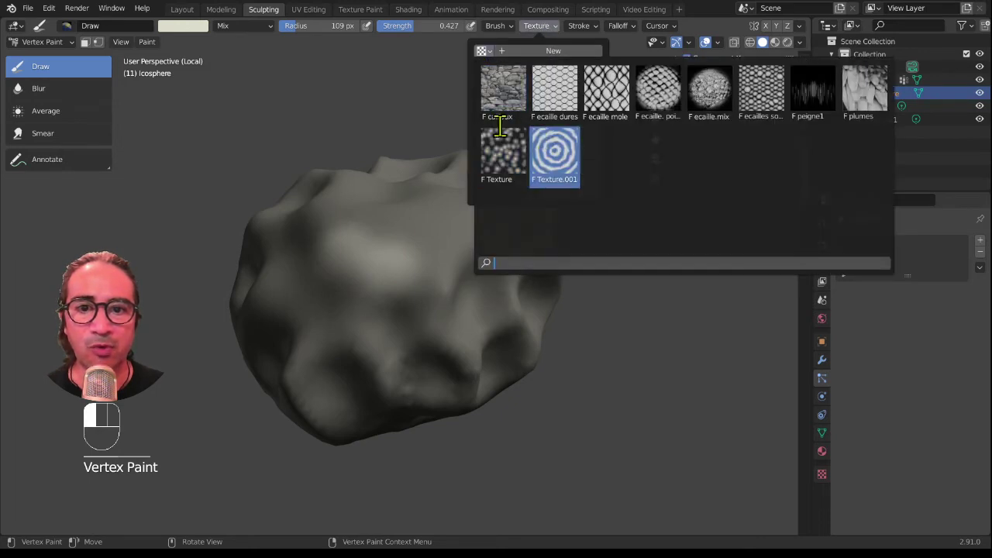
pyautogui.click(719, 95)
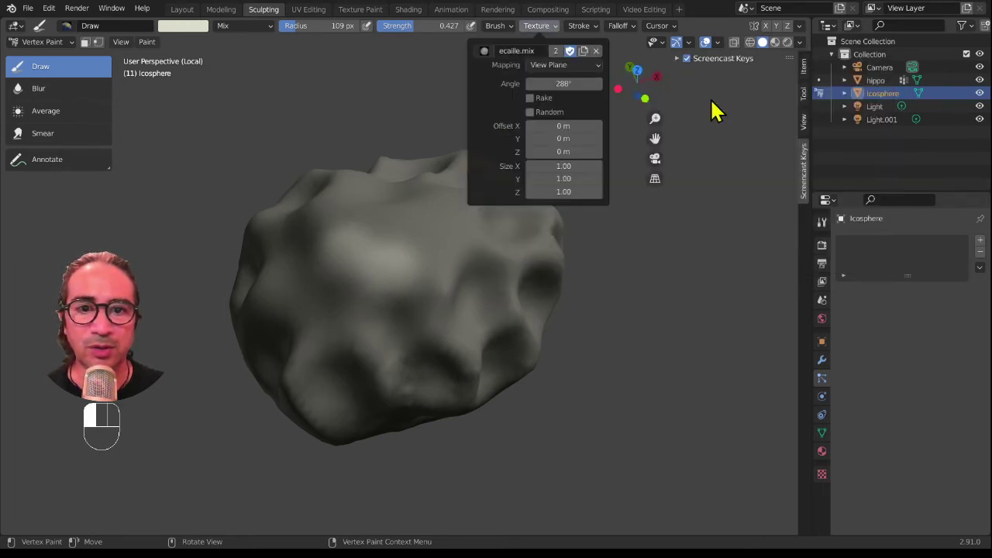
pyautogui.moveTo(383, 246); pyautogui.dragTo(330, 287)
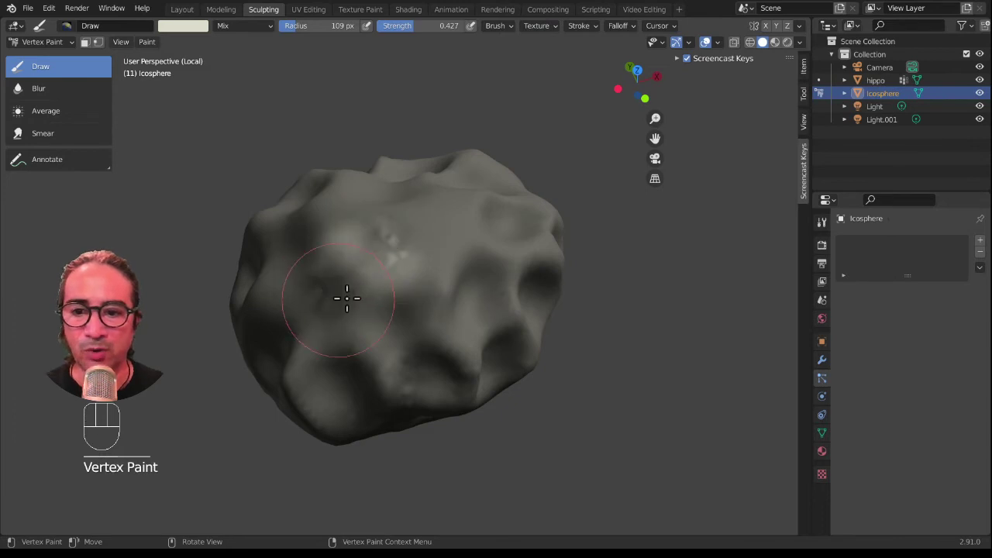
pyautogui.moveTo(344, 294); pyautogui.dragTo(359, 274, button='middle')
pyautogui.moveTo(377, 249)
pyautogui.mouseDown()
pyautogui.moveTo(428, 282)
pyautogui.moveTo(344, 310)
pyautogui.moveTo(317, 262)
pyautogui.moveTo(390, 321)
pyautogui.mouseUp()
pyautogui.moveTo(436, 303); pyautogui.dragTo(465, 294, button='middle')
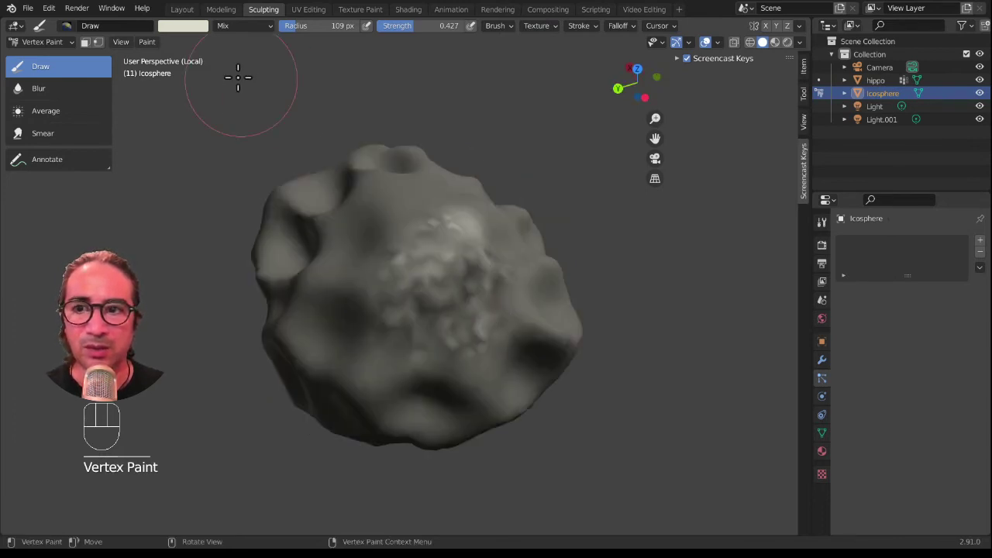
# Set the Draw brush to Add blending with strength 0.158 and a 235 px radius.
pyautogui.click(237, 27)
pyautogui.click(226, 153)
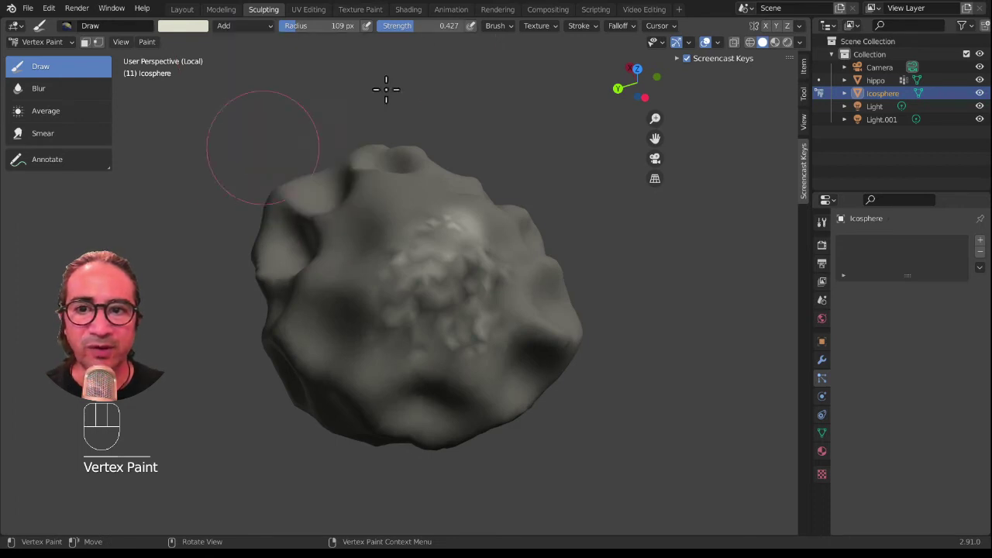
pyautogui.moveTo(448, 25); pyautogui.dragTo(431, 26)
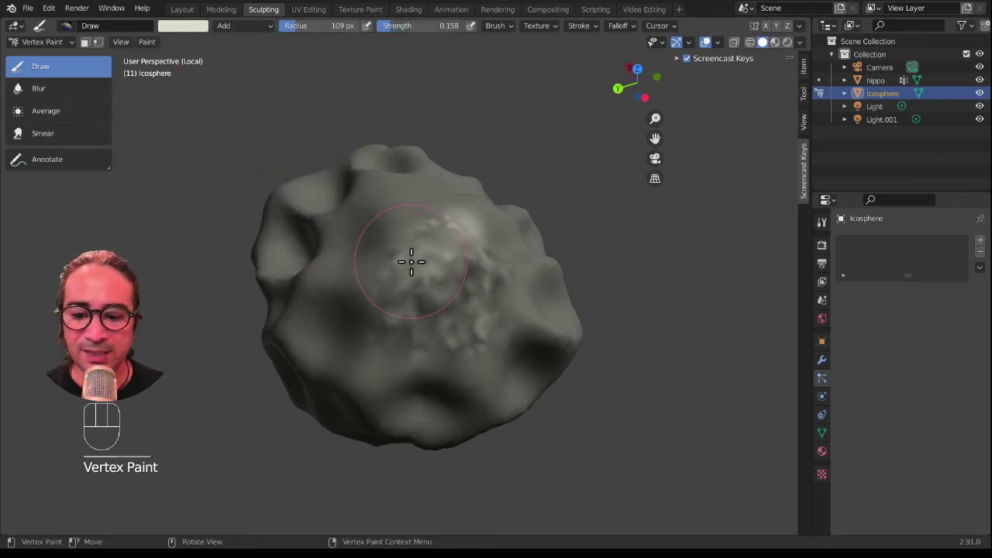
pyautogui.press('f')
pyautogui.click(436, 289)
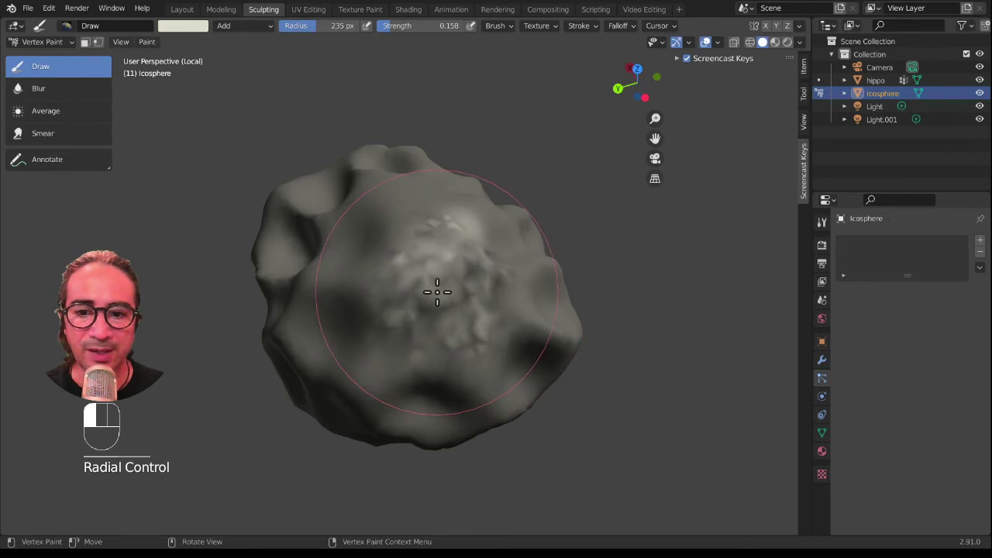
# Paint light scale-textured highlights over the rock's top and upper sides, building up the brightest area at the crown.
pyautogui.moveTo(383, 262)
pyautogui.mouseDown()
pyautogui.moveTo(344, 239)
pyautogui.moveTo(381, 200)
pyautogui.moveTo(465, 292)
pyautogui.moveTo(450, 329)
pyautogui.moveTo(369, 270)
pyautogui.moveTo(421, 290)
pyautogui.moveTo(468, 288)
pyautogui.moveTo(477, 267)
pyautogui.mouseUp()
pyautogui.moveTo(477, 266); pyautogui.dragTo(430, 284, button='middle')
pyautogui.moveTo(470, 357); pyautogui.dragTo(521, 339, button='middle')
pyautogui.moveTo(521, 339); pyautogui.dragTo(390, 359)
pyautogui.moveTo(390, 359); pyautogui.dragTo(405, 321, button='middle')
pyautogui.moveTo(405, 321)
pyautogui.mouseDown()
pyautogui.moveTo(355, 292)
pyautogui.moveTo(255, 299)
pyautogui.moveTo(287, 248)
pyautogui.mouseUp()
pyautogui.moveTo(288, 247)
pyautogui.mouseDown(button='middle')
pyautogui.moveTo(244, 261)
pyautogui.moveTo(365, 288)
pyautogui.mouseUp(button='middle')
pyautogui.click(244, 262)
pyautogui.moveTo(365, 288)
pyautogui.mouseDown()
pyautogui.moveTo(492, 195)
pyautogui.moveTo(509, 166)
pyautogui.moveTo(370, 171)
pyautogui.moveTo(455, 242)
pyautogui.mouseUp()
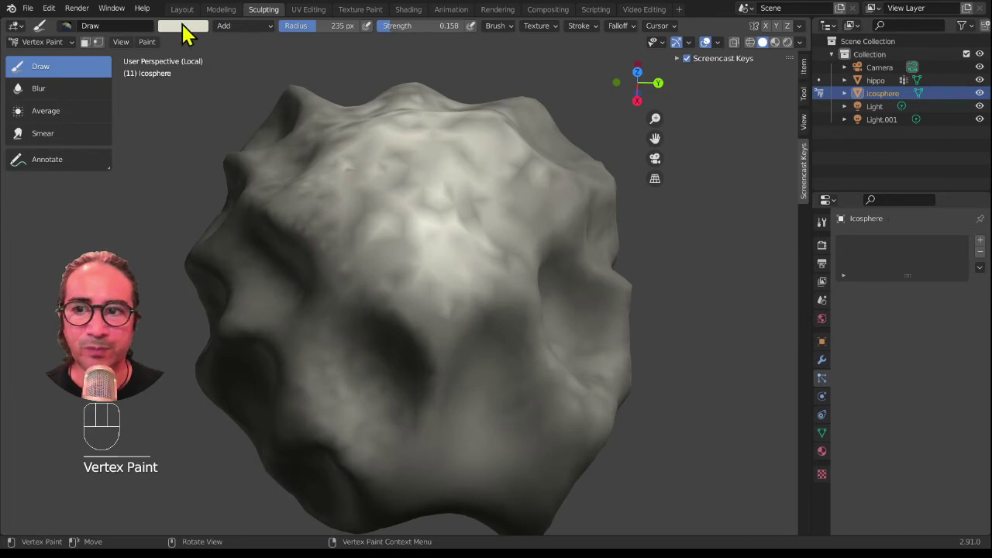
pyautogui.moveTo(380, 233)
pyautogui.mouseDown()
pyautogui.moveTo(410, 222)
pyautogui.moveTo(483, 238)
pyautogui.moveTo(445, 178)
pyautogui.mouseUp()
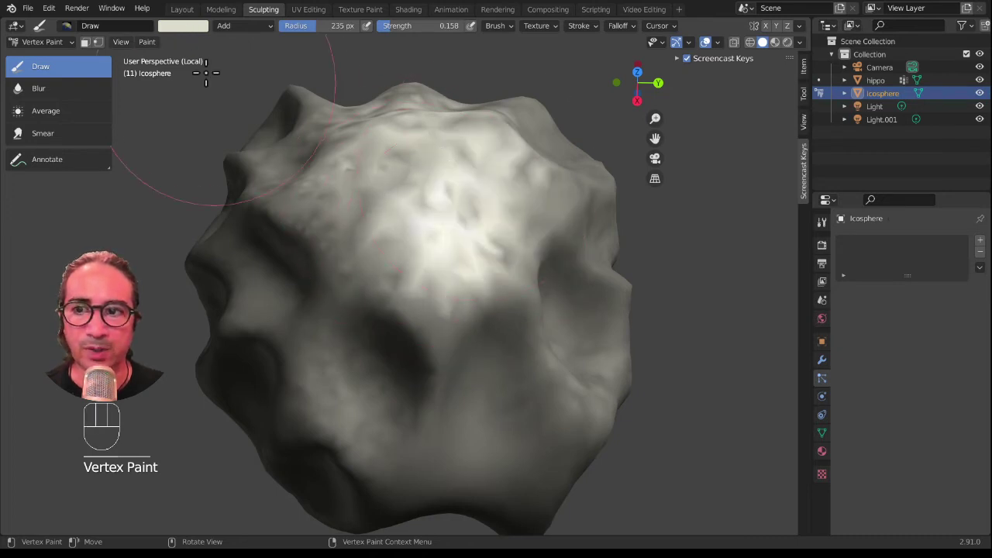
# Darken the paint colour to value 0.139 and shrink the brush radius to 38 px.
pyautogui.click(183, 26)
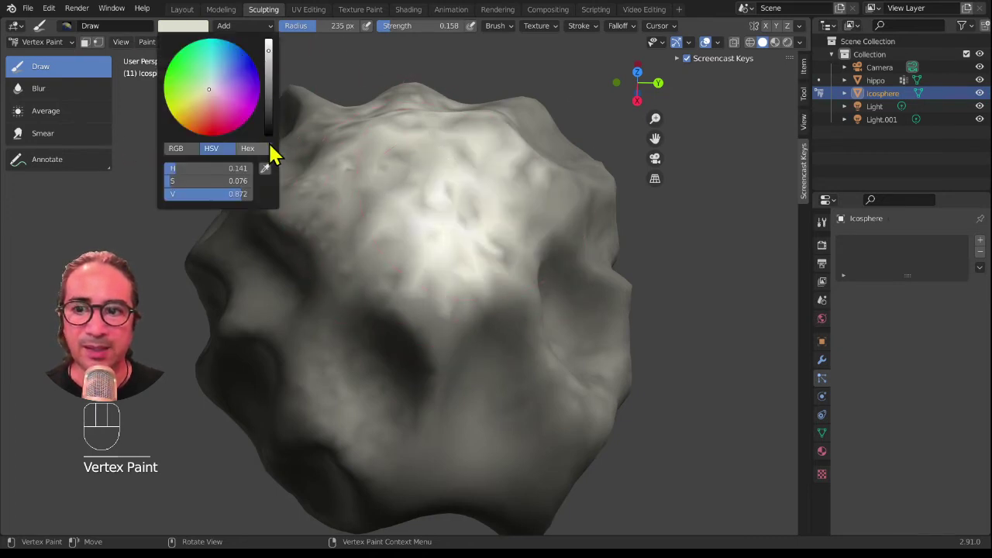
pyautogui.moveTo(266, 138); pyautogui.dragTo(282, 150)
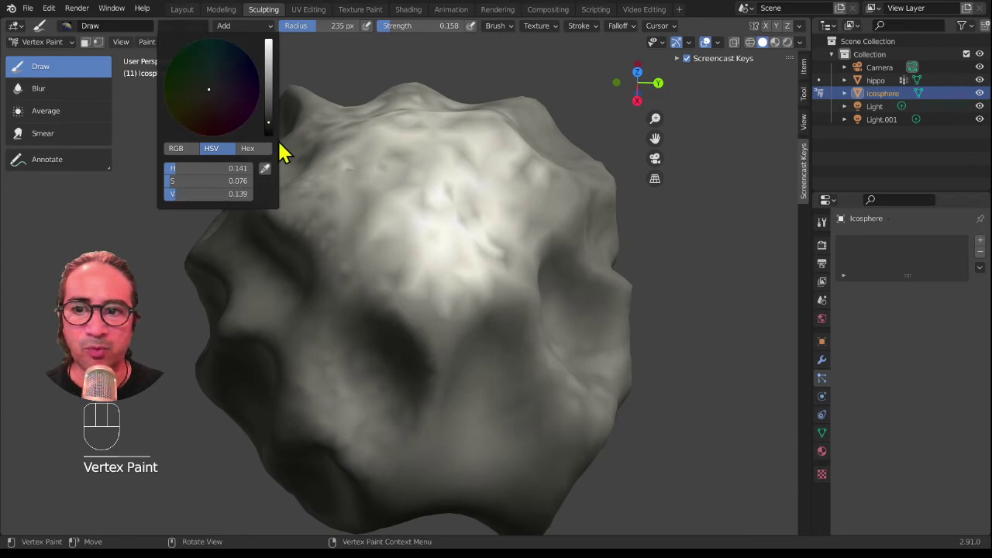
pyautogui.moveTo(434, 336); pyautogui.dragTo(418, 361)
pyautogui.press('f')
pyautogui.click(425, 302)
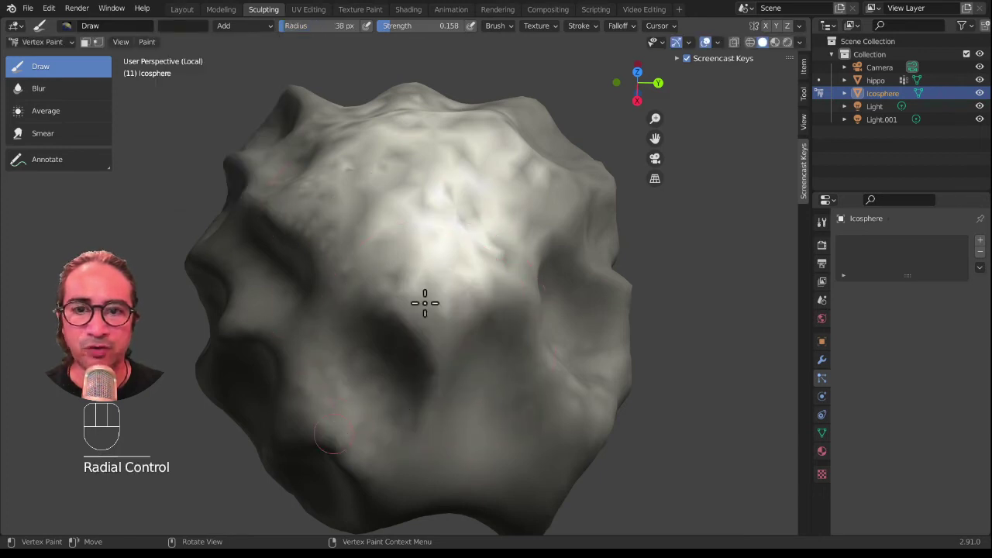
# Try painting dark strokes on the rock with the peigne1 and Texture brush textures.
pyautogui.click(542, 25)
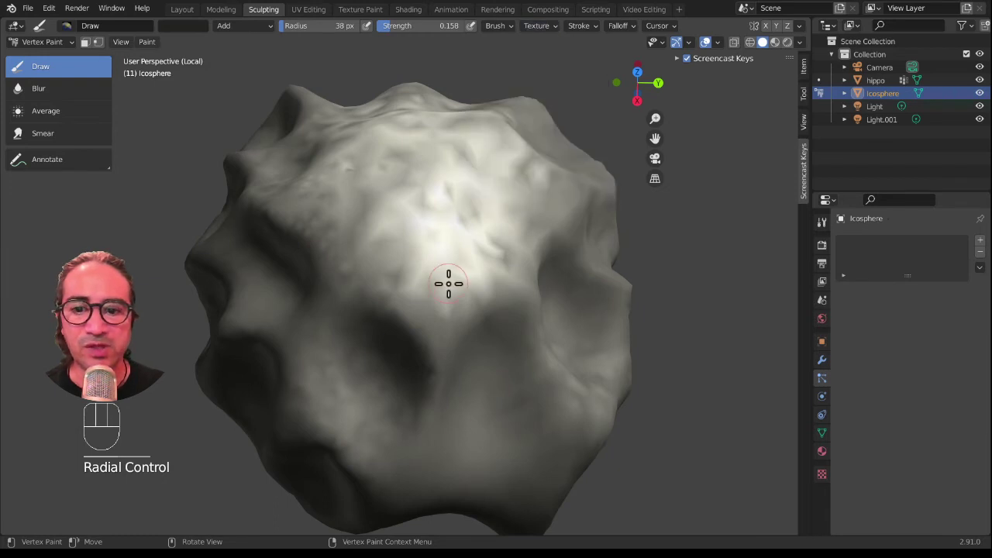
pyautogui.moveTo(448, 284); pyautogui.dragTo(411, 242, button='middle')
pyautogui.click(411, 243)
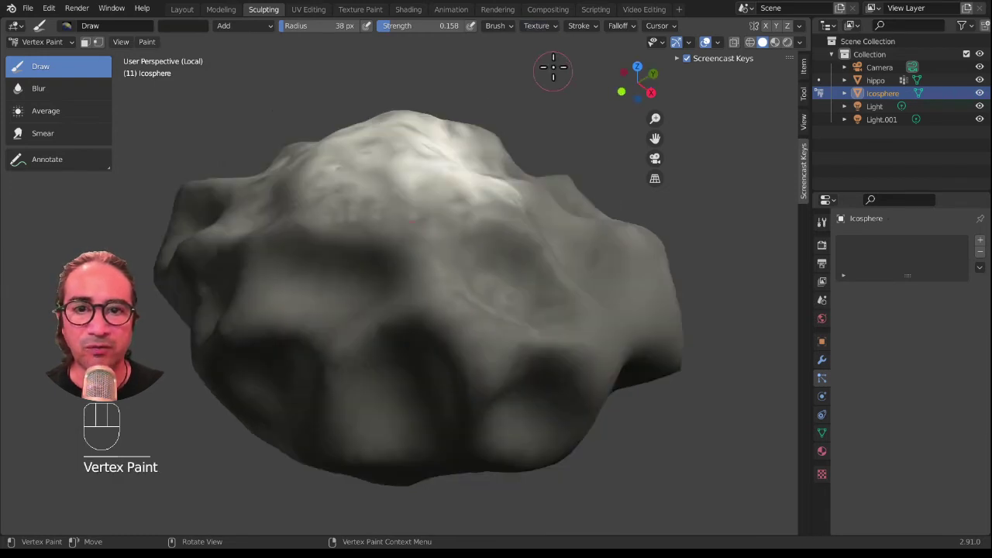
pyautogui.click(538, 26)
pyautogui.click(482, 50)
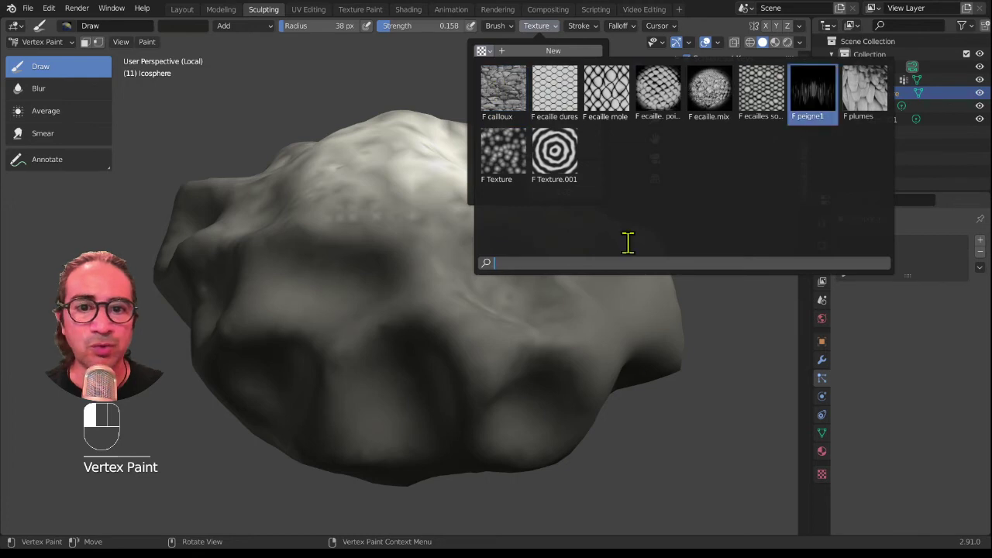
pyautogui.click(490, 153)
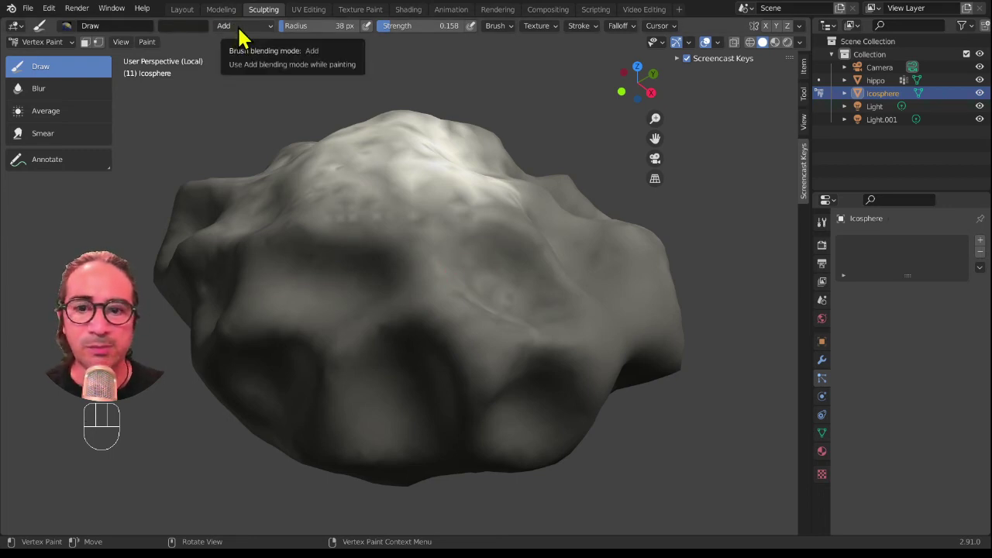
pyautogui.moveTo(443, 365); pyautogui.dragTo(466, 355, button='middle')
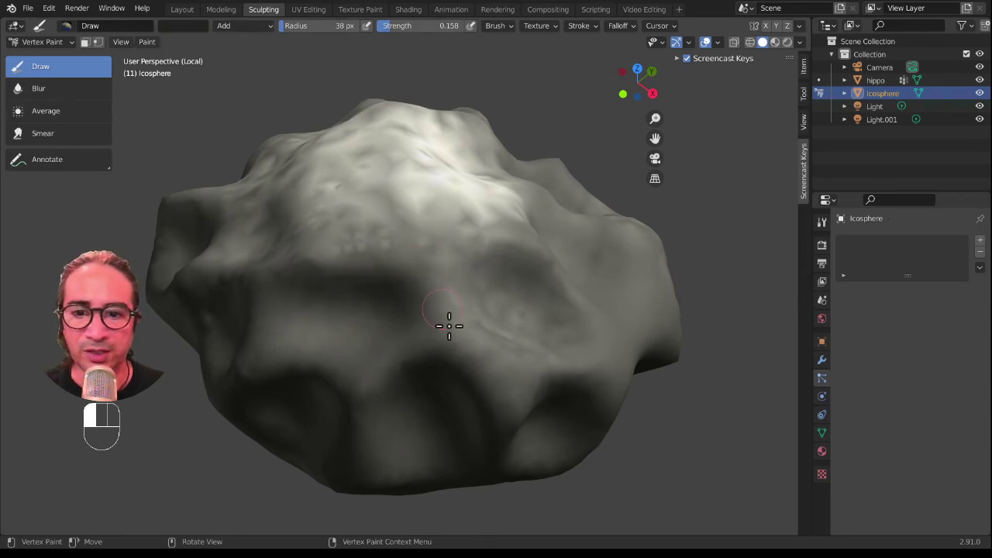
pyautogui.moveTo(449, 326); pyautogui.dragTo(436, 269)
# Set the Draw brush to Mix blending with a 109 px radius and remove its texture.
pyautogui.click(232, 28)
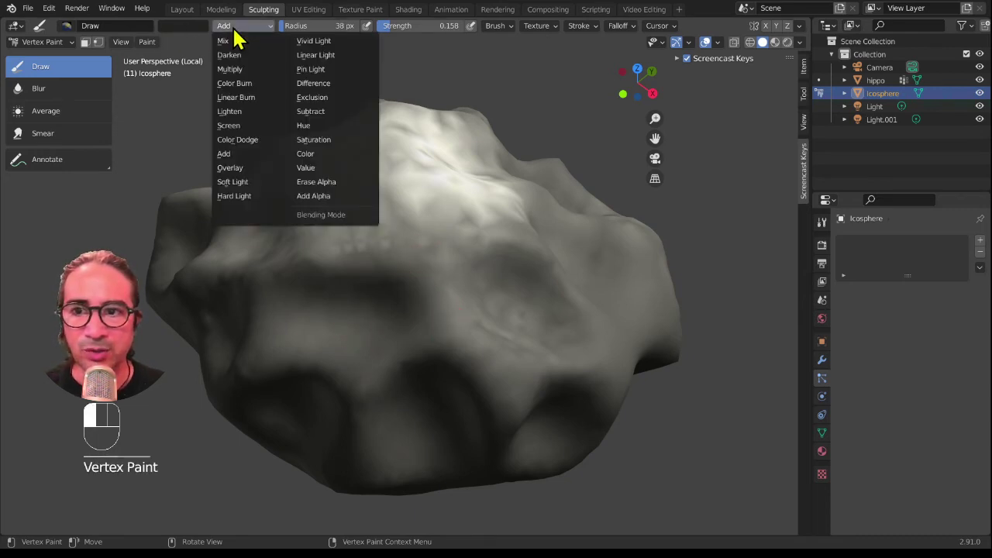
pyautogui.click(231, 36)
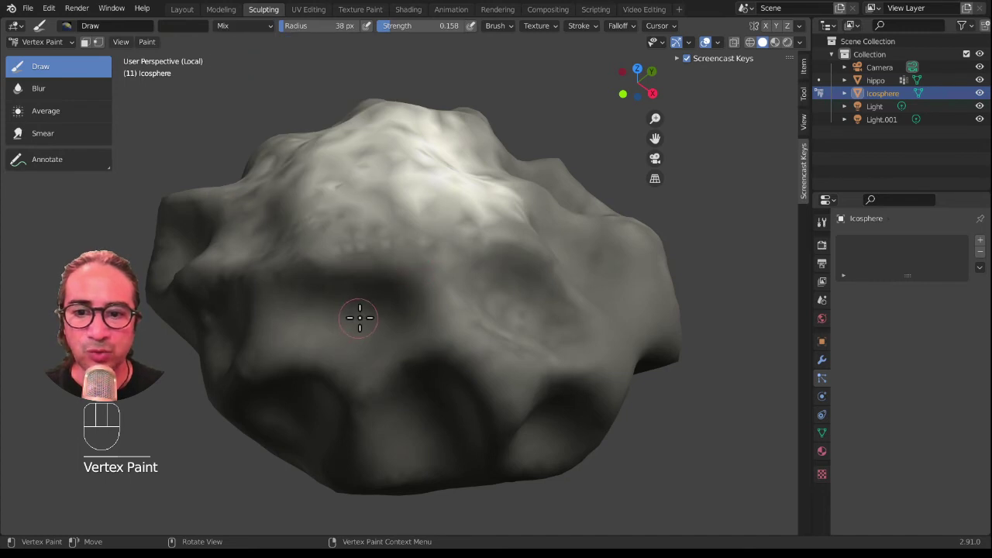
pyautogui.moveTo(361, 317); pyautogui.dragTo(404, 307, button='middle')
pyautogui.press('f')
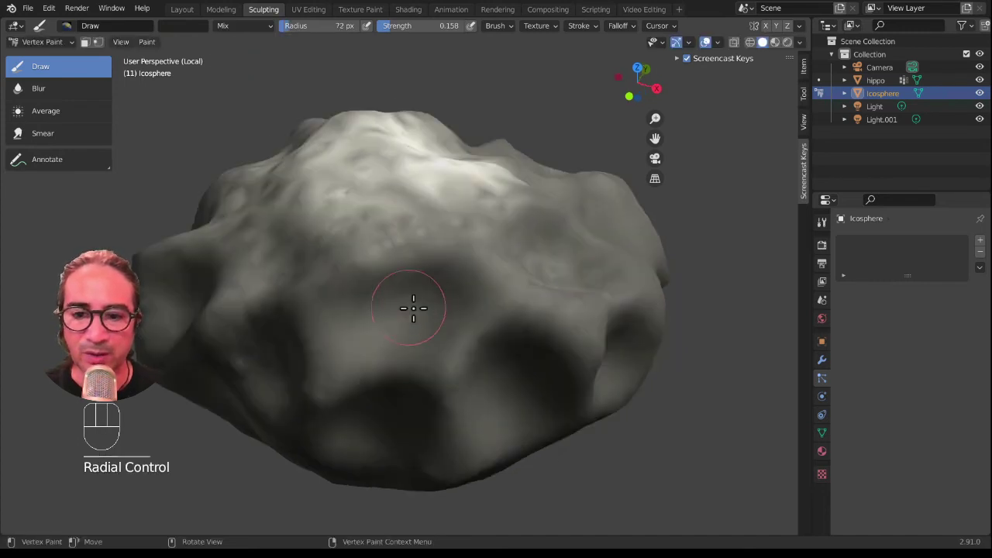
pyautogui.click(437, 303)
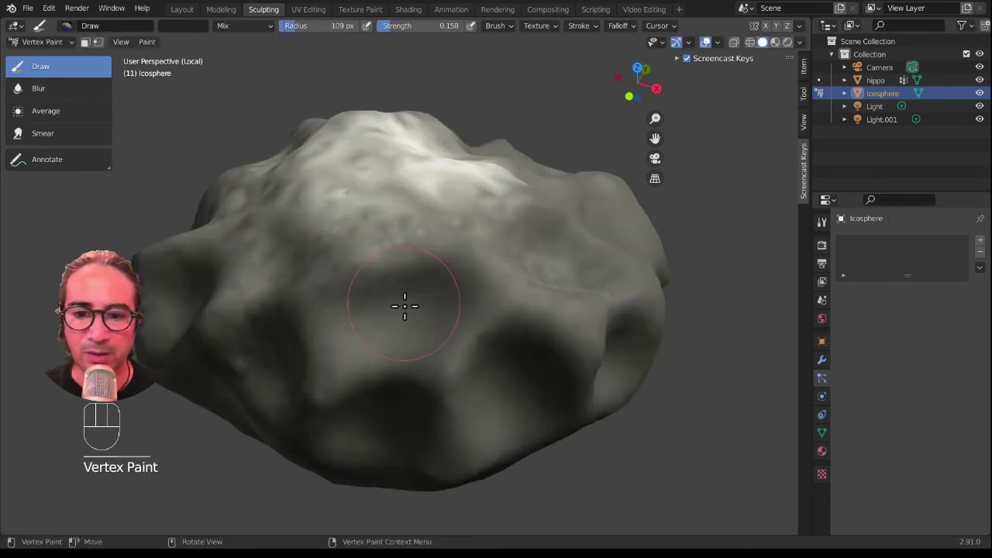
pyautogui.click(543, 28)
pyautogui.click(597, 51)
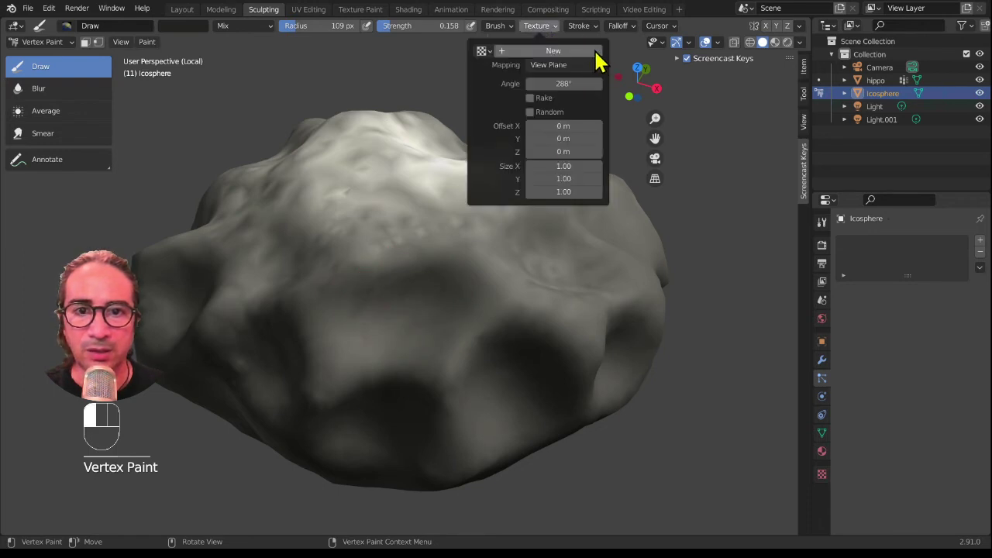
# Paint soft dark shading into the hollows and along the lower flank of the rock.
pyautogui.moveTo(373, 322)
pyautogui.mouseDown()
pyautogui.moveTo(418, 316)
pyautogui.moveTo(429, 301)
pyautogui.moveTo(452, 361)
pyautogui.mouseUp()
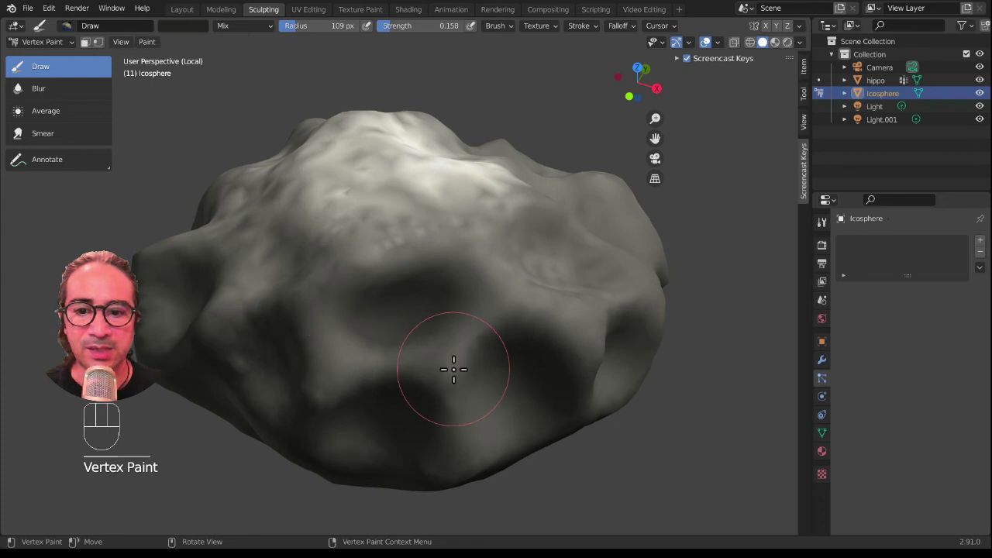
pyautogui.scroll(-2, 458, 310)
pyautogui.moveTo(452, 361)
pyautogui.mouseDown(button='middle')
pyautogui.moveTo(458, 310)
pyautogui.moveTo(416, 355)
pyautogui.mouseUp(button='middle')
pyautogui.moveTo(416, 355); pyautogui.dragTo(416, 361)
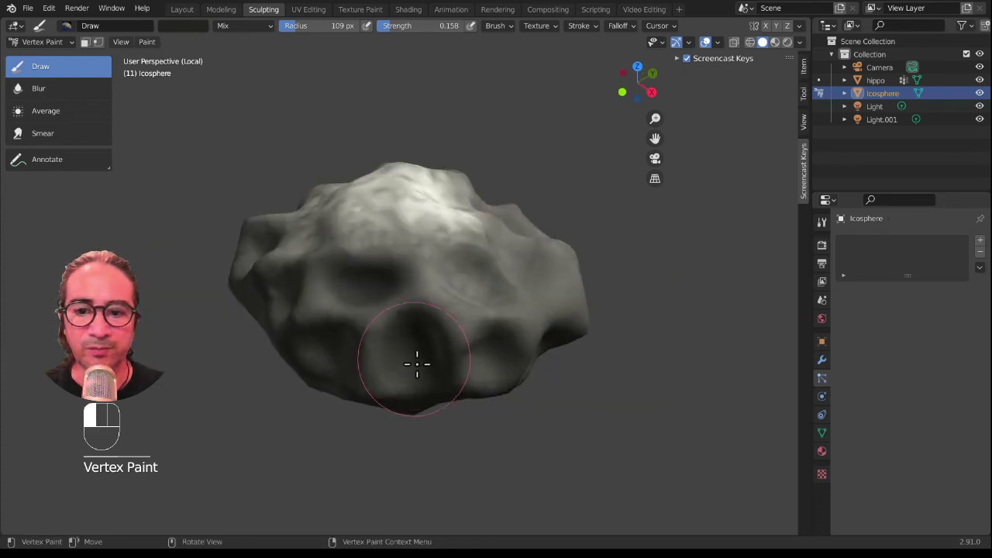
pyautogui.scroll(2, 421, 346)
pyautogui.moveTo(421, 346); pyautogui.dragTo(417, 301, button='middle')
pyautogui.moveTo(417, 301)
pyautogui.mouseDown()
pyautogui.moveTo(405, 303)
pyautogui.moveTo(572, 328)
pyautogui.moveTo(540, 324)
pyautogui.moveTo(544, 299)
pyautogui.mouseUp()
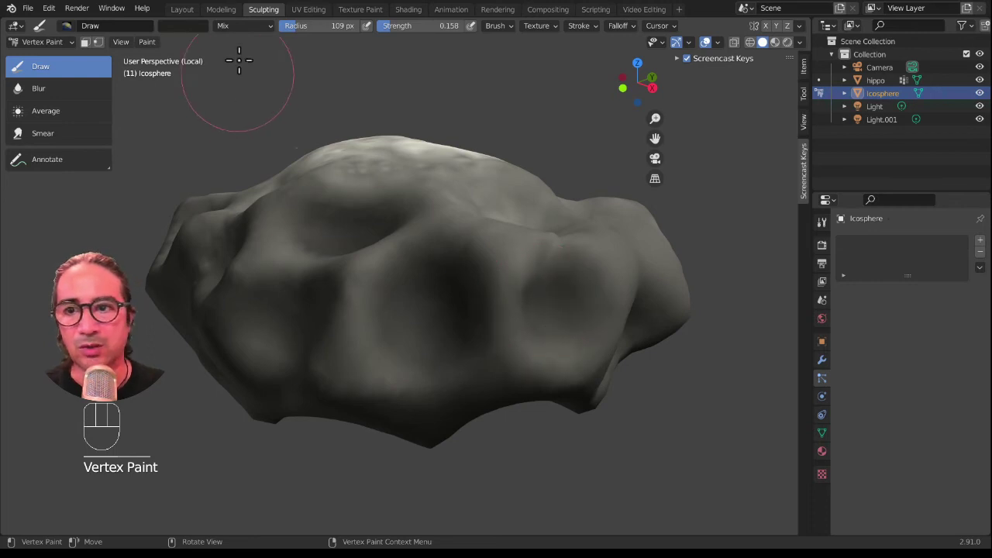
# Raise the brush strength to 0.731 and darken the deep hollows between the rock's +X and -Y sides.
pyautogui.moveTo(388, 26); pyautogui.dragTo(442, 25)
pyautogui.moveTo(332, 409); pyautogui.dragTo(419, 341, button='middle')
pyautogui.moveTo(419, 341)
pyautogui.mouseDown()
pyautogui.moveTo(441, 326)
pyautogui.moveTo(620, 306)
pyautogui.mouseUp()
pyautogui.moveTo(414, 308)
pyautogui.mouseDown()
pyautogui.moveTo(476, 324)
pyautogui.moveTo(439, 315)
pyautogui.mouseUp()
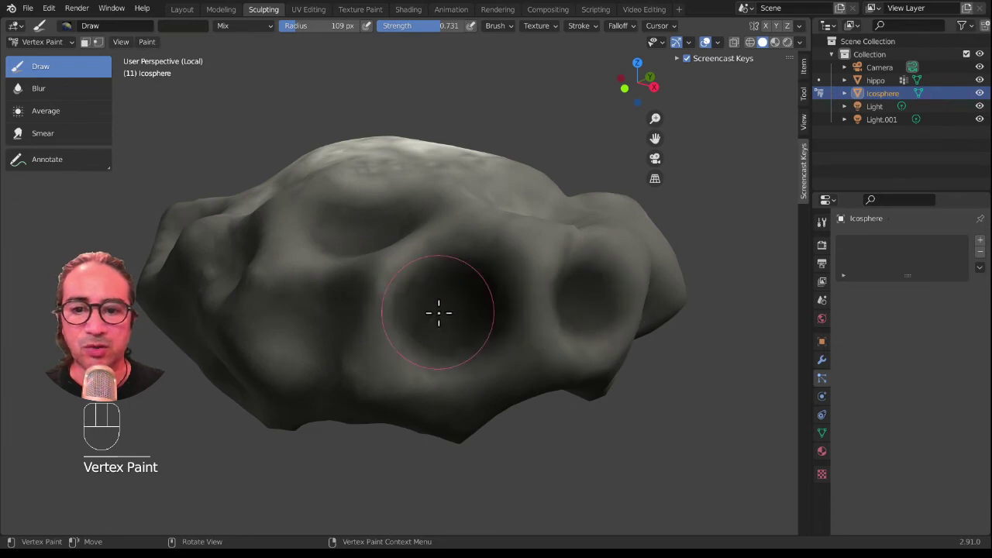
pyautogui.moveTo(438, 314); pyautogui.dragTo(443, 339, button='middle')
pyautogui.moveTo(443, 339)
pyautogui.mouseDown()
pyautogui.moveTo(427, 352)
pyautogui.moveTo(377, 303)
pyautogui.moveTo(317, 290)
pyautogui.moveTo(351, 305)
pyautogui.mouseUp()
# Darken the hollows and the underside edge on the rock's -X side.
pyautogui.moveTo(351, 305); pyautogui.dragTo(545, 237, button='middle')
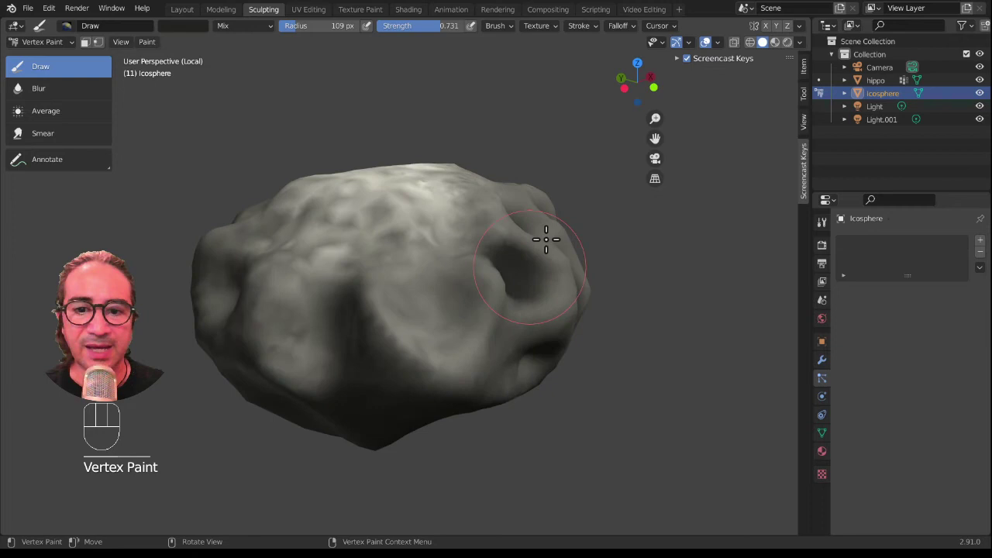
pyautogui.click(426, 301)
pyautogui.moveTo(433, 304); pyautogui.dragTo(419, 338, button='middle')
pyautogui.moveTo(418, 339); pyautogui.dragTo(414, 329)
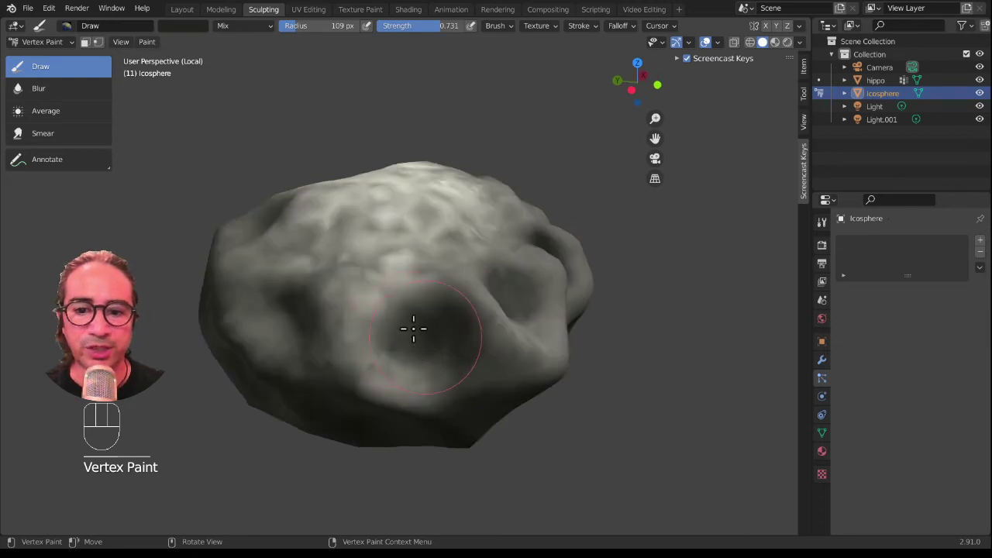
pyautogui.moveTo(365, 326); pyautogui.dragTo(396, 318, button='middle')
pyautogui.moveTo(411, 299); pyautogui.dragTo(422, 304)
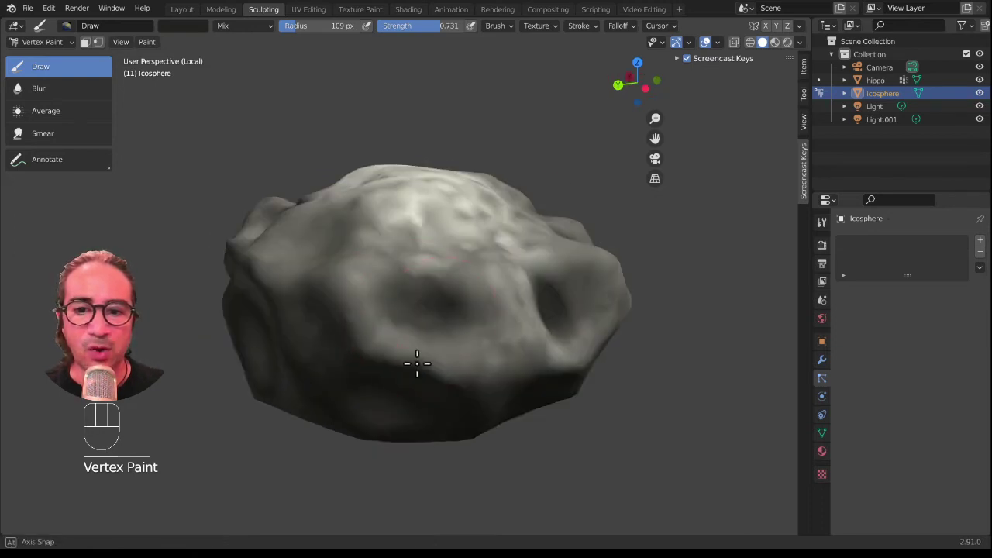
pyautogui.moveTo(417, 363); pyautogui.dragTo(442, 265, button='middle')
pyautogui.moveTo(442, 265)
pyautogui.mouseDown()
pyautogui.moveTo(474, 278)
pyautogui.moveTo(418, 295)
pyautogui.mouseUp()
# Darken the hollows and recesses around the rock's +Y side toward its +X side.
pyautogui.moveTo(419, 295); pyautogui.dragTo(461, 279, button='middle')
pyautogui.moveTo(461, 279)
pyautogui.mouseDown()
pyautogui.moveTo(450, 275)
pyautogui.moveTo(457, 307)
pyautogui.mouseUp()
pyautogui.moveTo(457, 307); pyautogui.dragTo(426, 300, button='middle')
pyautogui.moveTo(465, 312); pyautogui.dragTo(456, 323)
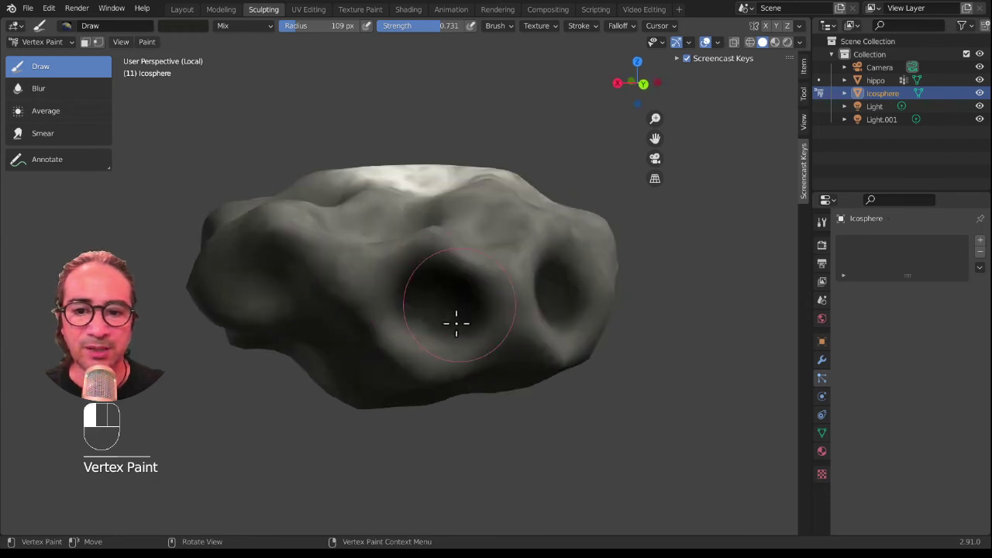
pyautogui.moveTo(441, 323); pyautogui.dragTo(454, 281, button='middle')
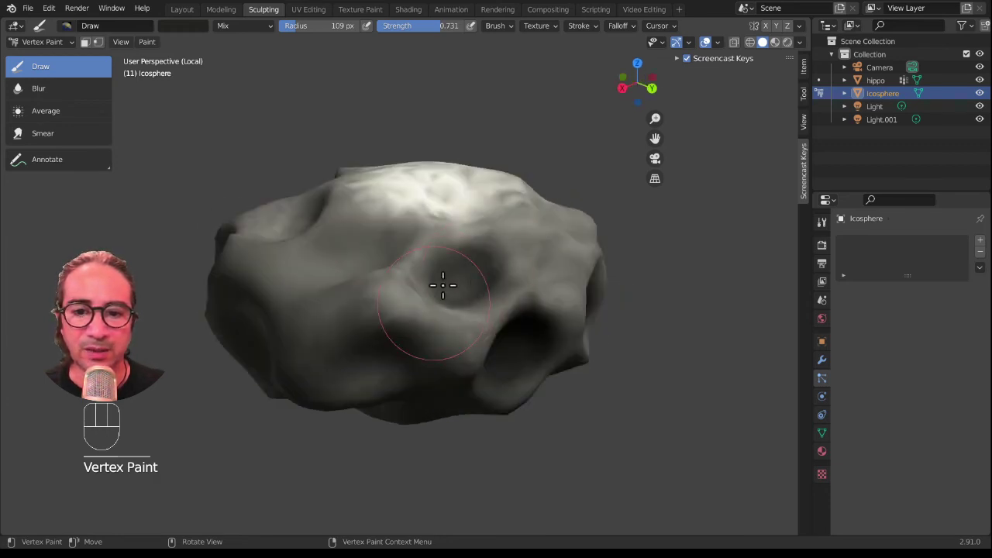
pyautogui.moveTo(454, 281); pyautogui.dragTo(379, 367)
pyautogui.moveTo(379, 367); pyautogui.dragTo(434, 277, button='middle')
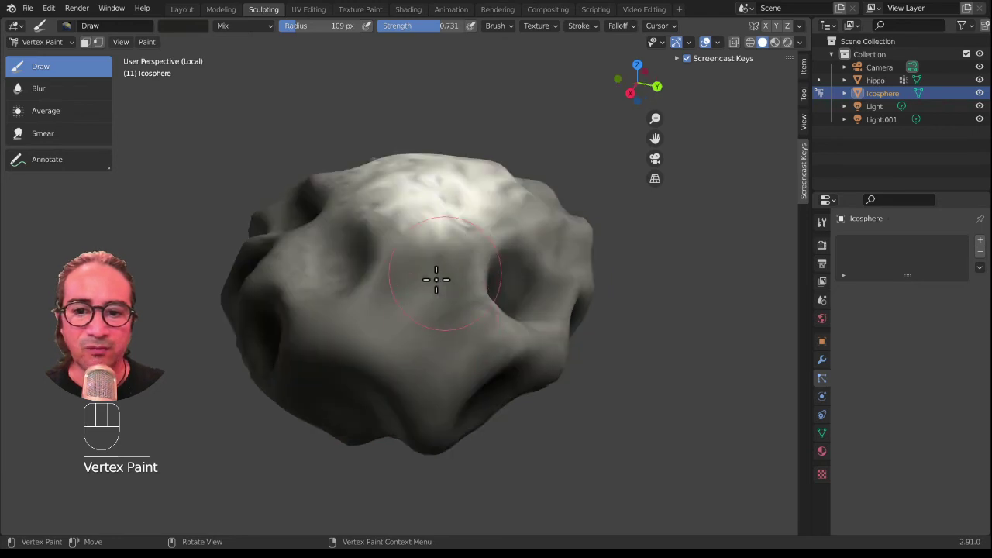
pyautogui.moveTo(434, 277); pyautogui.dragTo(411, 323)
# Darken the remaining pale hollows on the rock's +X side and around toward its -Y side.
pyautogui.moveTo(411, 324)
pyautogui.mouseDown(button='middle')
pyautogui.moveTo(443, 361)
pyautogui.moveTo(478, 348)
pyautogui.mouseUp(button='middle')
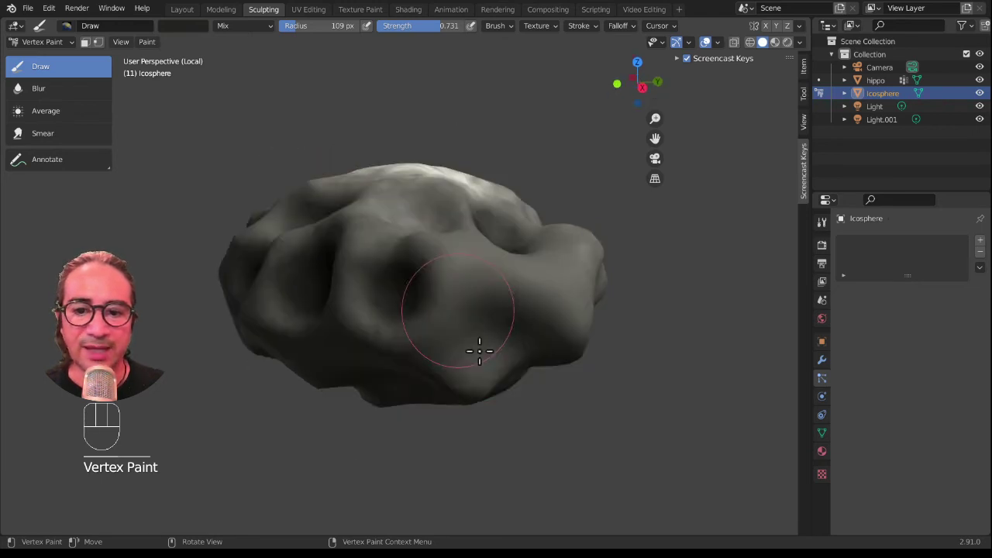
pyautogui.moveTo(478, 348); pyautogui.dragTo(505, 338)
pyautogui.moveTo(387, 281); pyautogui.dragTo(392, 295)
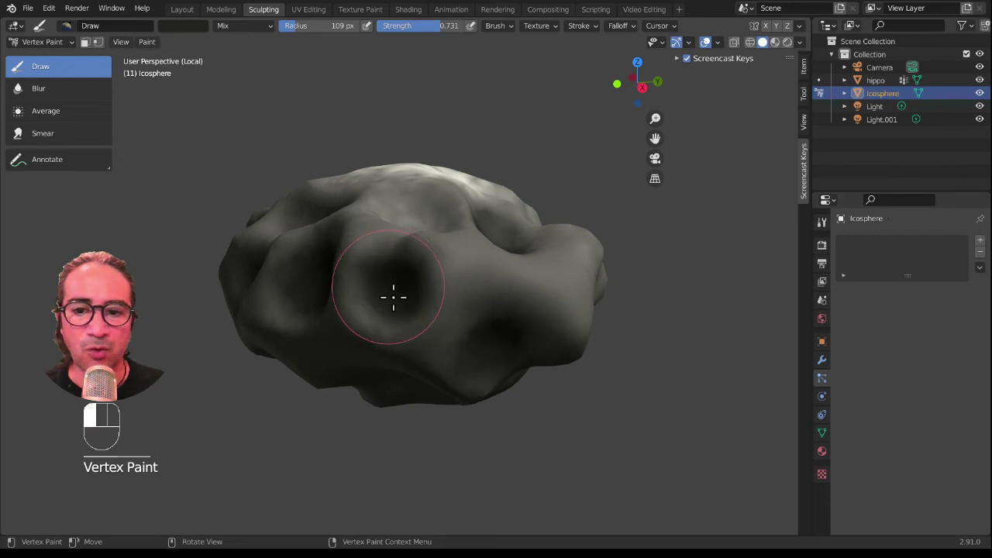
pyautogui.moveTo(392, 295); pyautogui.dragTo(487, 262, button='middle')
pyautogui.moveTo(345, 272); pyautogui.dragTo(373, 274)
pyautogui.moveTo(373, 275); pyautogui.dragTo(395, 339, button='middle')
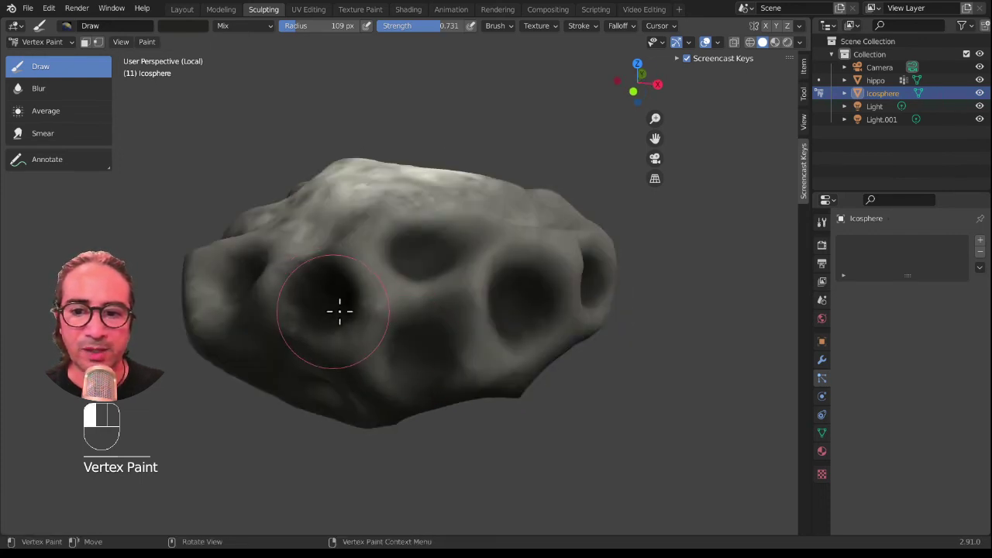
# Deepen the black shading in the remaining side hollows and along the lower recesses of the rock.
pyautogui.moveTo(340, 311); pyautogui.dragTo(302, 276)
pyautogui.moveTo(302, 277); pyautogui.dragTo(427, 339, button='middle')
pyautogui.moveTo(427, 339)
pyautogui.mouseDown()
pyautogui.moveTo(434, 361)
pyautogui.moveTo(412, 370)
pyautogui.mouseUp()
pyautogui.moveTo(412, 370); pyautogui.dragTo(496, 317, button='middle')
pyautogui.moveTo(455, 323)
pyautogui.mouseDown()
pyautogui.moveTo(360, 331)
pyautogui.moveTo(328, 301)
pyautogui.mouseUp()
pyautogui.moveTo(452, 341); pyautogui.dragTo(432, 321, button='middle')
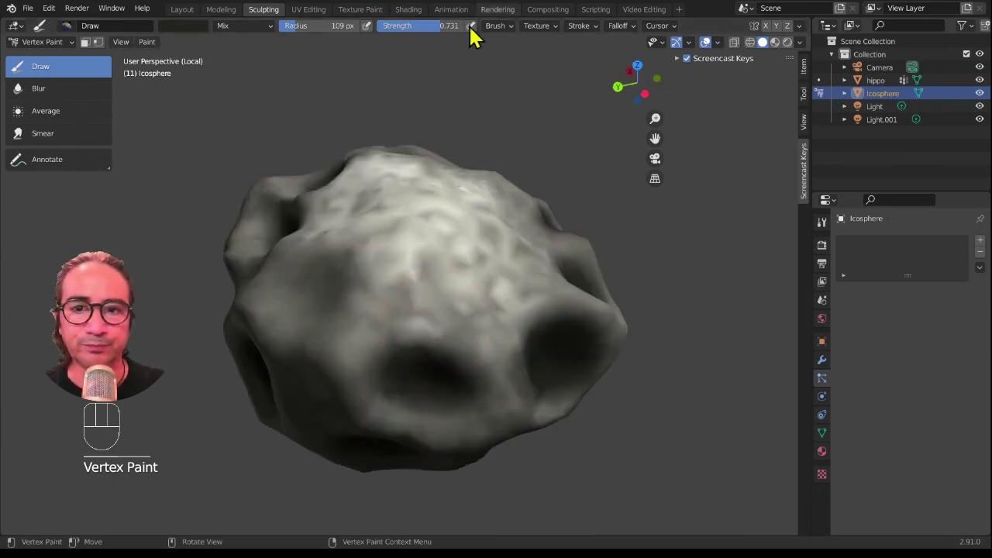
# Assign the Voronoi brush texture named Texture and set the brush's blending mode to Add.
pyautogui.click(547, 27)
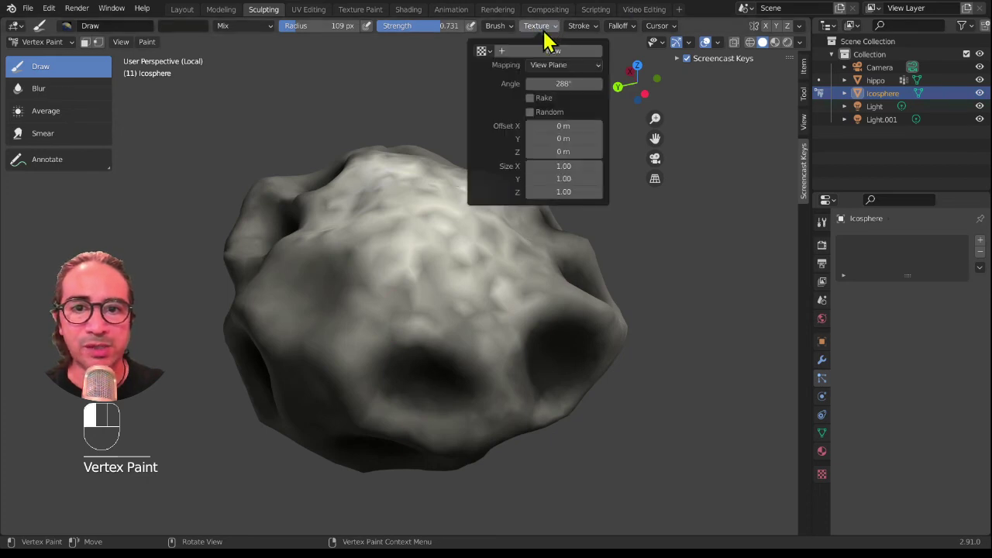
pyautogui.click(482, 51)
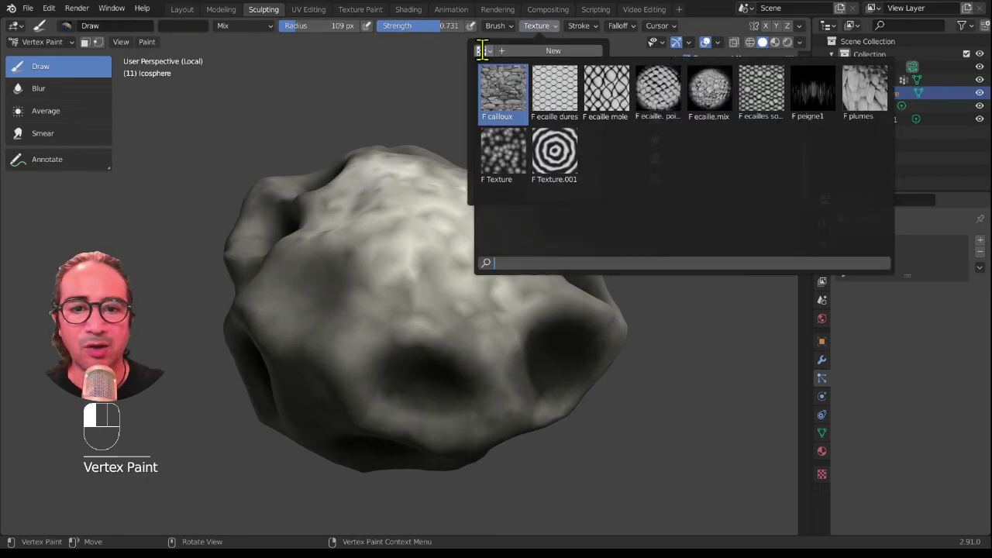
pyautogui.click(507, 161)
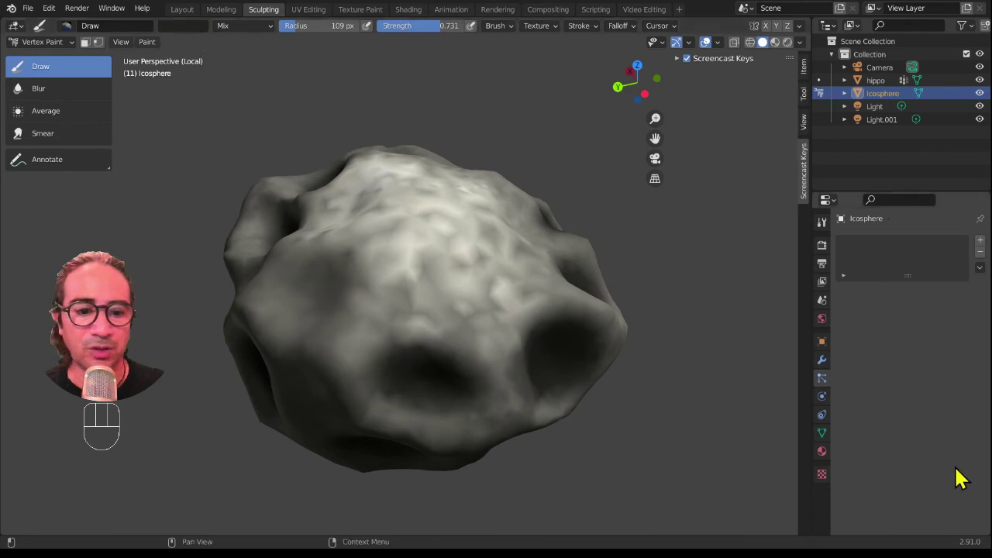
pyautogui.click(824, 475)
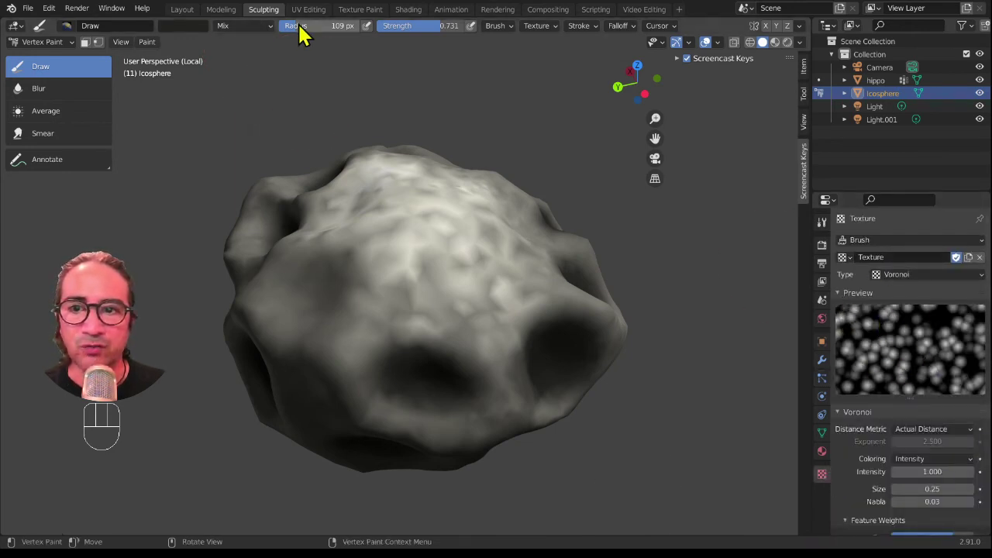
pyautogui.click(229, 31)
pyautogui.click(232, 155)
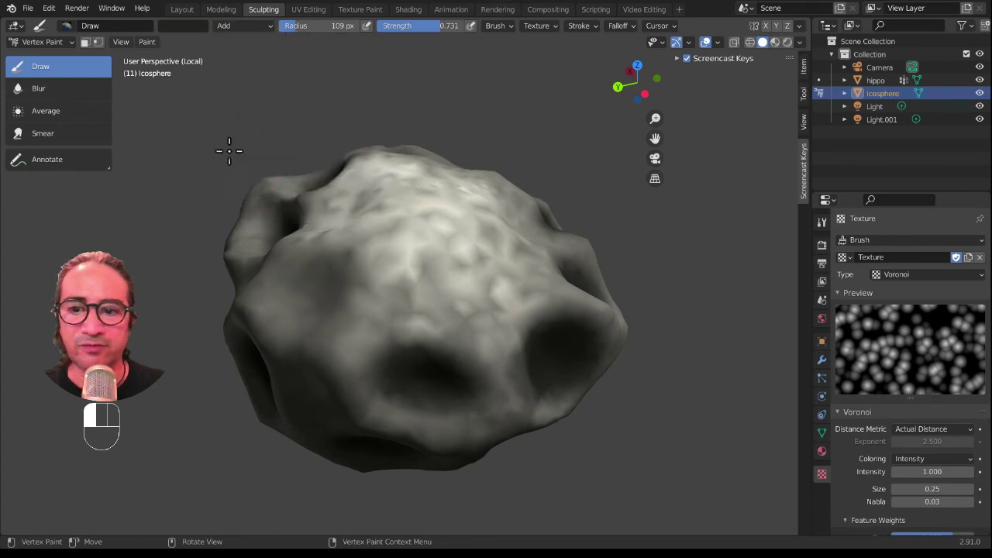
# Enlarge the brush radius to 189 px and change the paint colour to light grey.
pyautogui.moveTo(353, 386); pyautogui.dragTo(354, 397)
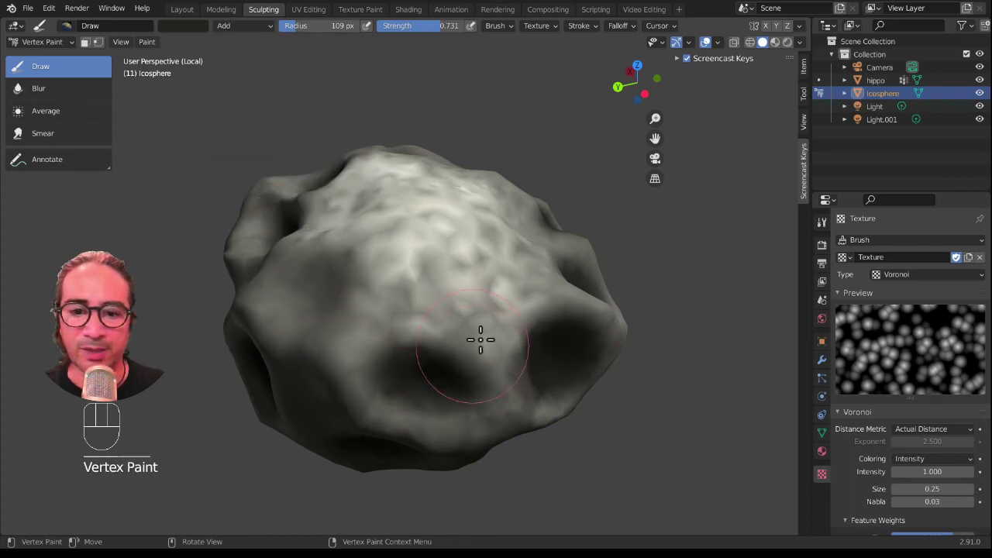
pyautogui.press('f')
pyautogui.click(542, 384)
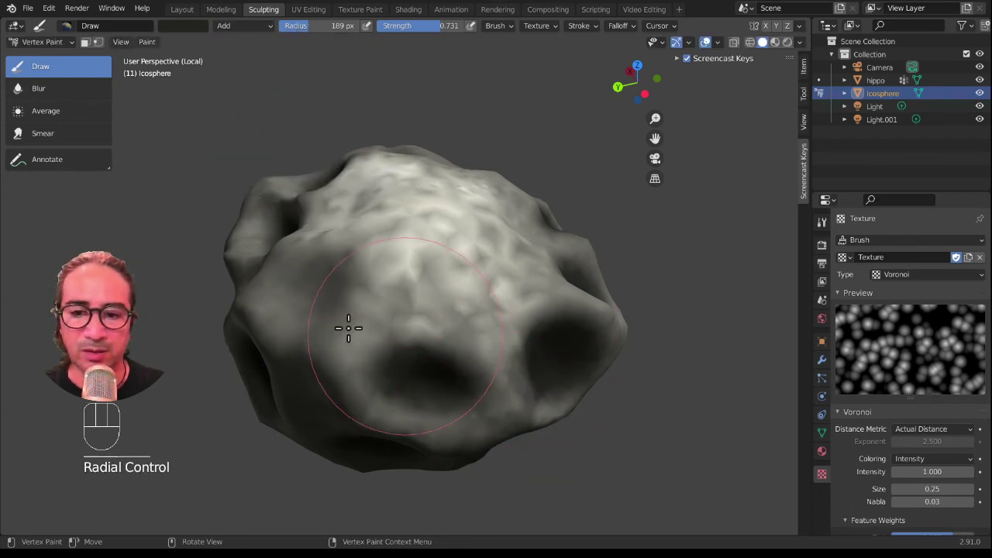
pyautogui.moveTo(348, 328); pyautogui.dragTo(374, 289, button='middle')
pyautogui.click(352, 302)
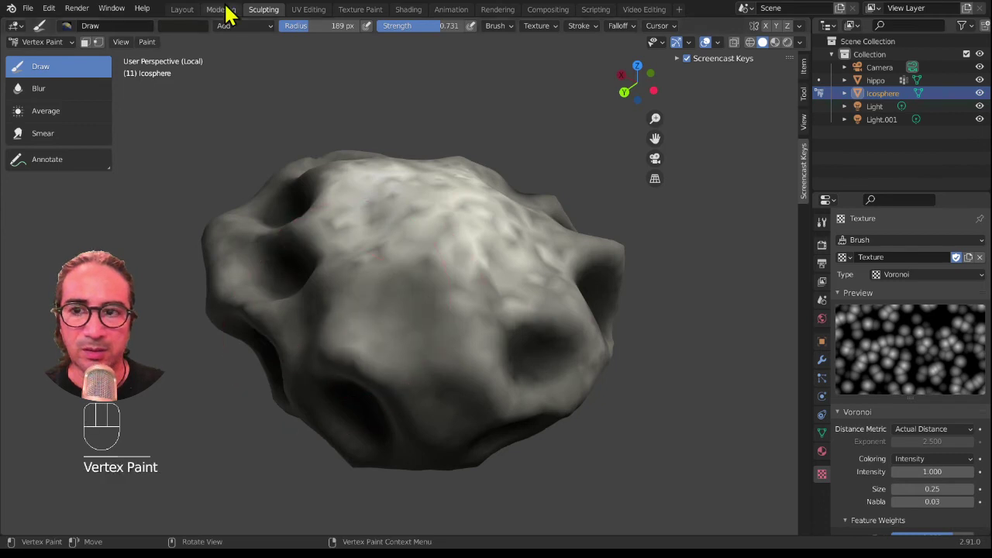
pyautogui.click(184, 28)
pyautogui.moveTo(268, 122); pyautogui.dragTo(269, 62)
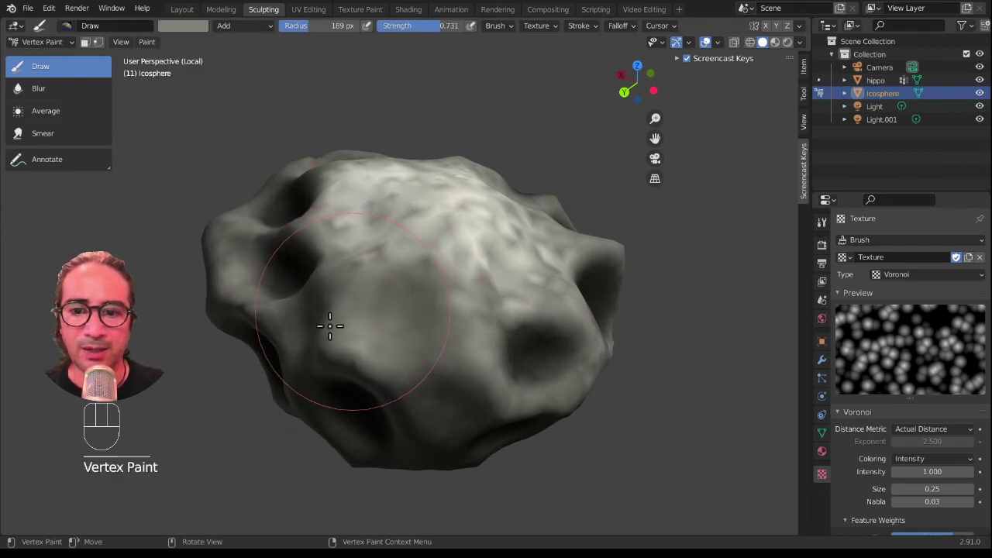
# Add light Voronoi-textured highlights to the rims and ridges around the rock's side hollows.
pyautogui.moveTo(329, 325)
pyautogui.mouseDown(button='middle')
pyautogui.moveTo(377, 313)
pyautogui.moveTo(398, 270)
pyautogui.mouseUp(button='middle')
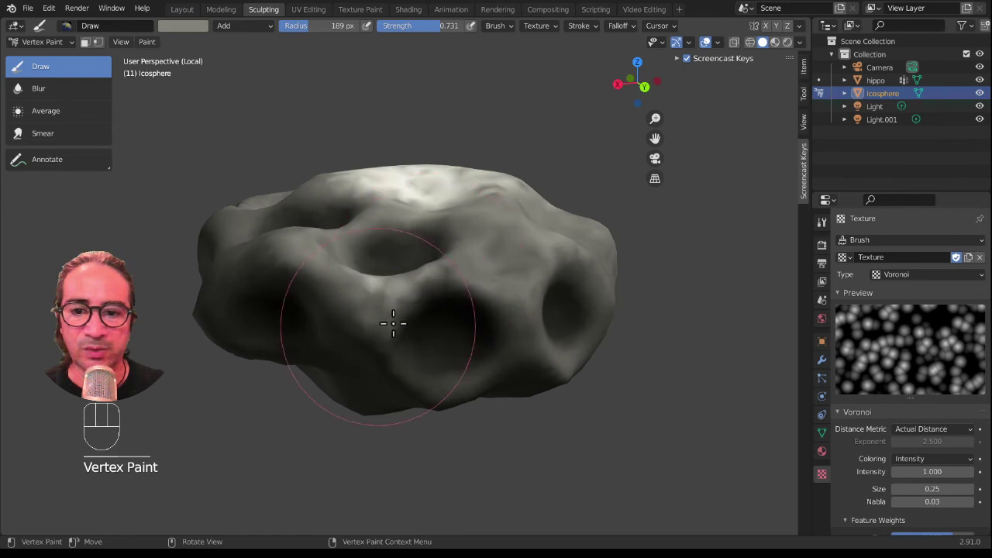
pyautogui.moveTo(393, 323)
pyautogui.mouseDown()
pyautogui.moveTo(455, 281)
pyautogui.moveTo(509, 294)
pyautogui.moveTo(527, 350)
pyautogui.moveTo(470, 404)
pyautogui.moveTo(442, 410)
pyautogui.moveTo(458, 403)
pyautogui.mouseUp()
pyautogui.moveTo(458, 403); pyautogui.dragTo(423, 327, button='middle')
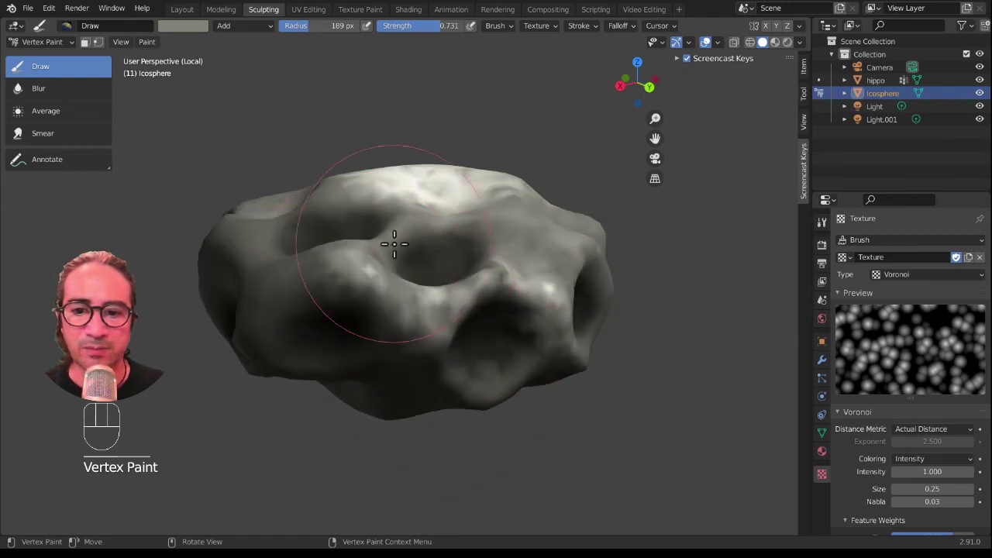
pyautogui.moveTo(394, 244)
pyautogui.mouseDown()
pyautogui.moveTo(390, 288)
pyautogui.moveTo(387, 277)
pyautogui.mouseUp()
pyautogui.moveTo(388, 277); pyautogui.dragTo(388, 299, button='middle')
pyautogui.moveTo(388, 300)
pyautogui.mouseDown()
pyautogui.moveTo(403, 228)
pyautogui.moveTo(380, 288)
pyautogui.mouseUp()
pyautogui.moveTo(381, 287); pyautogui.dragTo(385, 285, button='middle')
pyautogui.moveTo(385, 284)
pyautogui.mouseDown()
pyautogui.moveTo(335, 297)
pyautogui.moveTo(305, 288)
pyautogui.moveTo(277, 226)
pyautogui.moveTo(295, 302)
pyautogui.mouseUp()
pyautogui.moveTo(295, 301); pyautogui.dragTo(330, 313, button='middle')
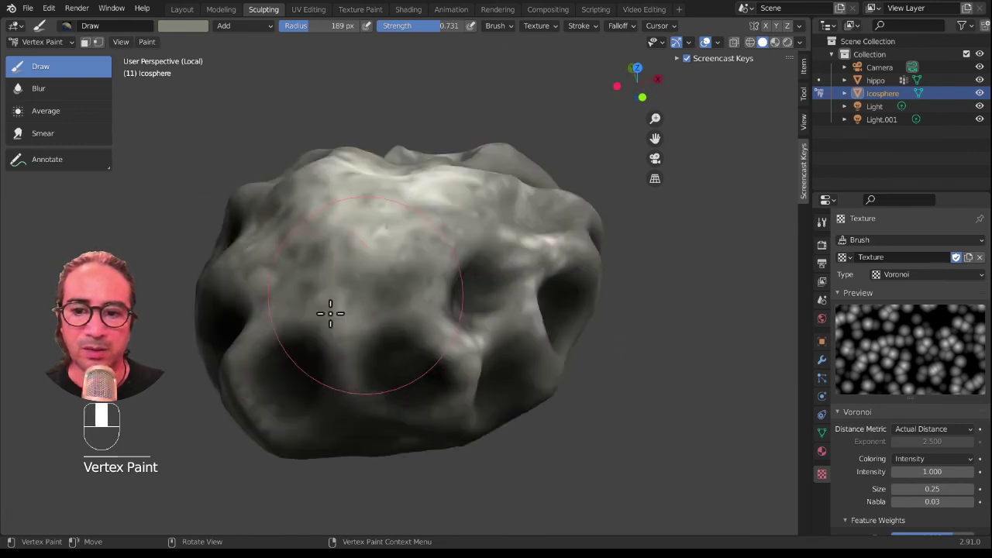
# Brighten the rock's upper slopes and outer flanks with light grey Voronoi-textured strokes.
pyautogui.moveTo(331, 313)
pyautogui.mouseDown()
pyautogui.moveTo(272, 323)
pyautogui.moveTo(271, 266)
pyautogui.mouseUp()
pyautogui.scroll(-2, 483, 335)
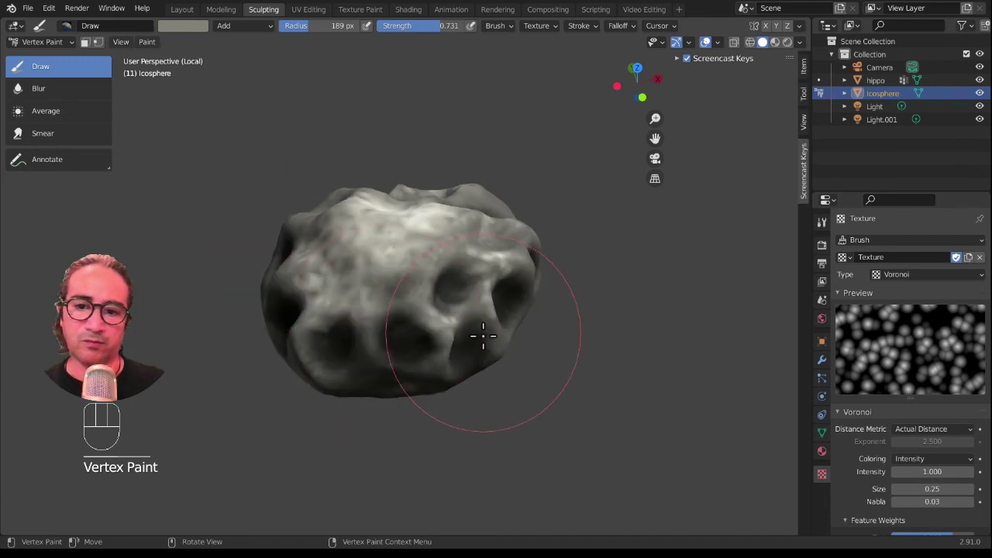
pyautogui.moveTo(482, 334); pyautogui.dragTo(410, 206, button='middle')
pyautogui.moveTo(410, 206)
pyautogui.mouseDown()
pyautogui.moveTo(478, 224)
pyautogui.moveTo(516, 295)
pyautogui.moveTo(479, 273)
pyautogui.moveTo(401, 284)
pyautogui.moveTo(361, 303)
pyautogui.moveTo(379, 305)
pyautogui.mouseUp()
pyautogui.moveTo(379, 306); pyautogui.dragTo(364, 291, button='middle')
pyautogui.moveTo(364, 291)
pyautogui.mouseDown()
pyautogui.moveTo(352, 279)
pyautogui.moveTo(339, 348)
pyautogui.moveTo(377, 377)
pyautogui.moveTo(436, 395)
pyautogui.moveTo(447, 387)
pyautogui.moveTo(417, 259)
pyautogui.mouseUp()
# Speckle the rock's dark underside with light Voronoi-textured strokes, including the pointed area near its base.
pyautogui.moveTo(416, 259); pyautogui.dragTo(538, 338, button='middle')
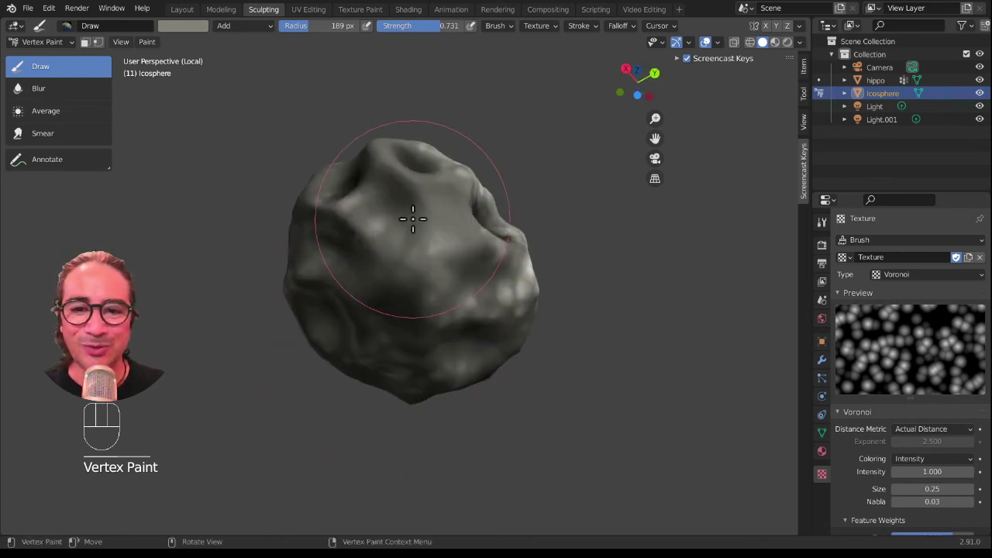
pyautogui.moveTo(413, 218)
pyautogui.mouseDown()
pyautogui.moveTo(418, 269)
pyautogui.moveTo(380, 274)
pyautogui.mouseUp()
pyautogui.moveTo(381, 274); pyautogui.dragTo(425, 328, button='middle')
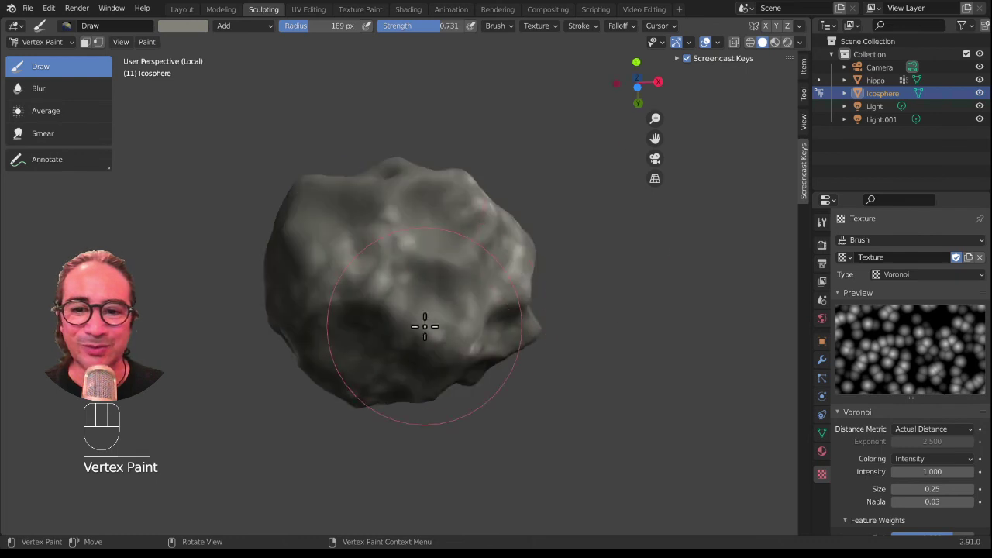
pyautogui.moveTo(426, 328)
pyautogui.mouseDown()
pyautogui.moveTo(395, 299)
pyautogui.moveTo(344, 215)
pyautogui.mouseUp()
pyautogui.moveTo(343, 214)
pyautogui.mouseDown(button='middle')
pyautogui.moveTo(426, 309)
pyautogui.moveTo(361, 250)
pyautogui.mouseUp(button='middle')
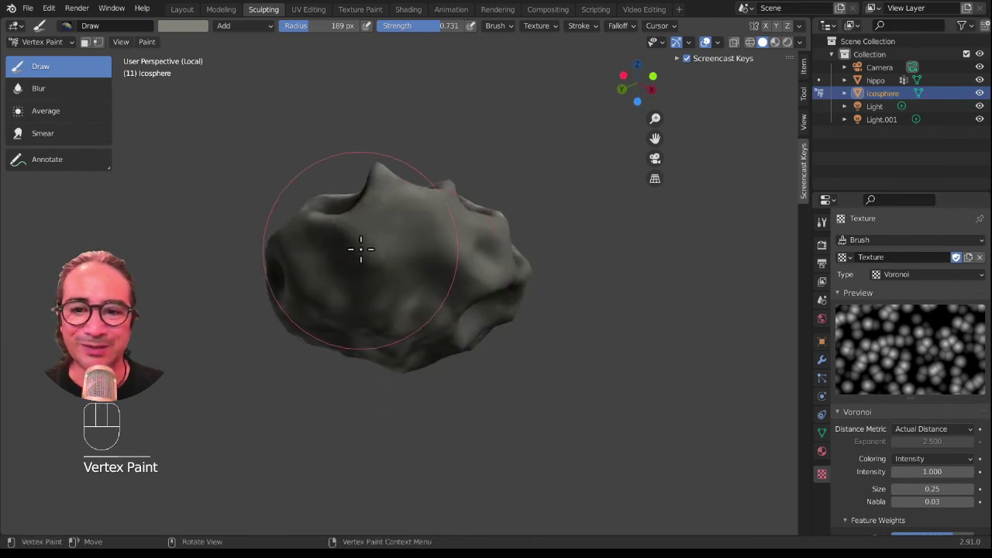
pyautogui.moveTo(362, 251)
pyautogui.mouseDown()
pyautogui.moveTo(395, 271)
pyautogui.moveTo(449, 248)
pyautogui.moveTo(435, 210)
pyautogui.mouseUp()
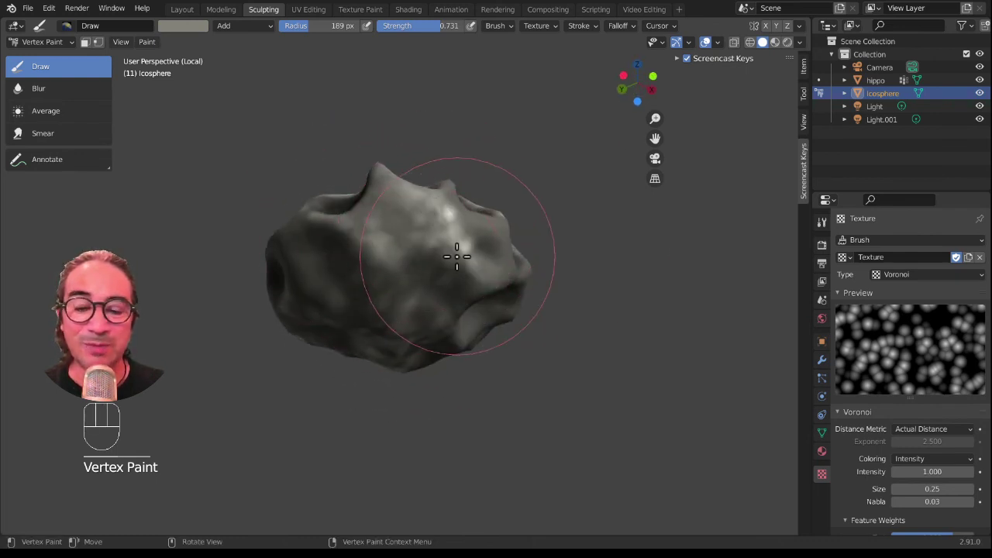
pyautogui.moveTo(458, 259)
pyautogui.mouseDown(button='middle')
pyautogui.moveTo(424, 290)
pyautogui.moveTo(483, 255)
pyautogui.mouseUp(button='middle')
pyautogui.moveTo(483, 255)
pyautogui.mouseDown()
pyautogui.moveTo(502, 249)
pyautogui.moveTo(410, 215)
pyautogui.moveTo(350, 224)
pyautogui.mouseUp()
# Paint stronger textured highlights along the lower rims of the large hollows and the ridges between them.
pyautogui.moveTo(350, 224); pyautogui.dragTo(387, 268, button='middle')
pyautogui.moveTo(387, 268); pyautogui.dragTo(372, 276)
pyautogui.moveTo(372, 276); pyautogui.dragTo(458, 270, button='middle')
pyautogui.moveTo(458, 271)
pyautogui.mouseDown()
pyautogui.moveTo(410, 339)
pyautogui.moveTo(352, 330)
pyautogui.moveTo(318, 256)
pyautogui.moveTo(343, 255)
pyautogui.mouseUp()
pyautogui.moveTo(343, 255); pyautogui.dragTo(318, 317, button='middle')
pyautogui.moveTo(319, 317)
pyautogui.mouseDown()
pyautogui.moveTo(293, 303)
pyautogui.moveTo(260, 252)
pyautogui.mouseUp()
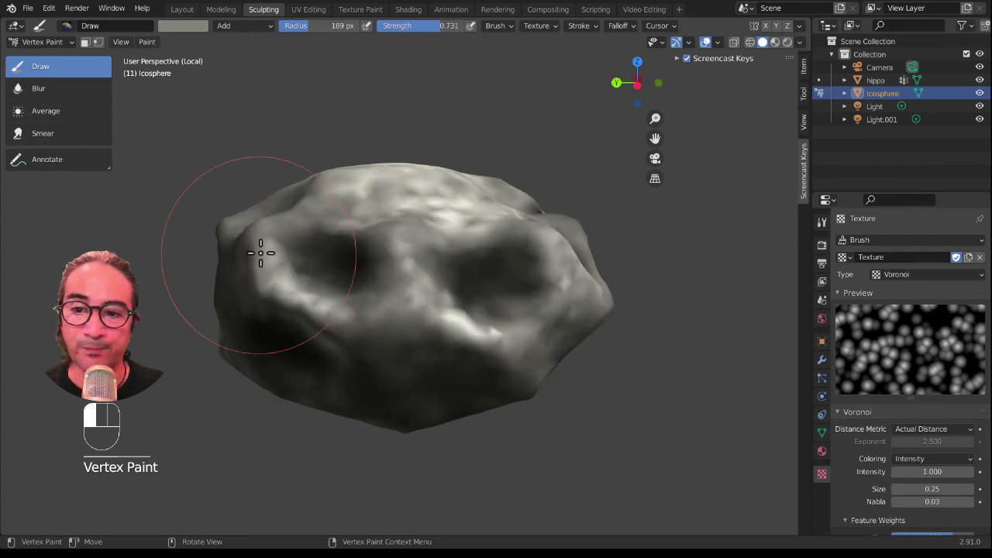
pyautogui.moveTo(279, 241); pyautogui.dragTo(421, 299, button='middle')
pyautogui.moveTo(421, 299)
pyautogui.mouseDown()
pyautogui.moveTo(357, 305)
pyautogui.moveTo(321, 295)
pyautogui.mouseUp()
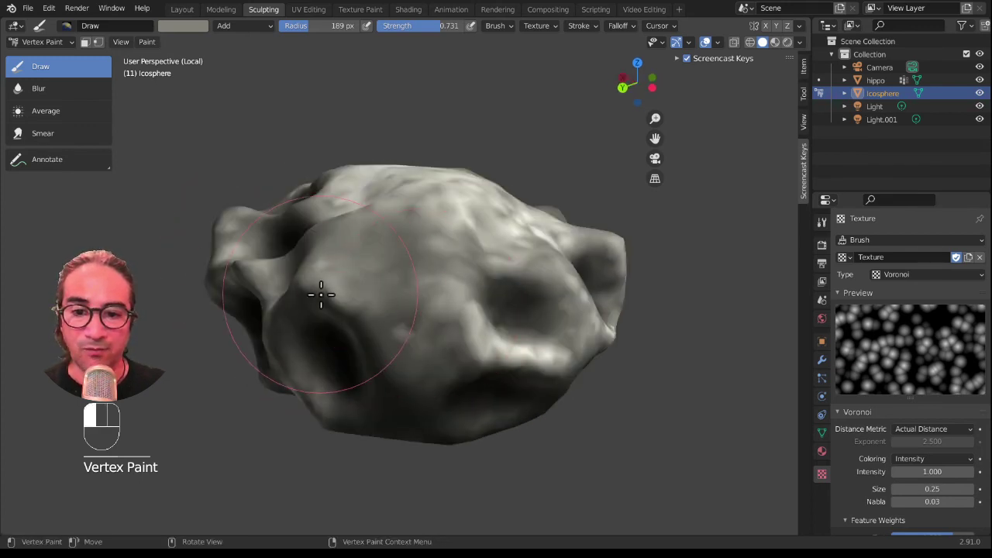
# Add more textured highlights to the broad upper slope above the row of small hollows.
pyautogui.moveTo(321, 294); pyautogui.dragTo(391, 332, button='middle')
pyautogui.scroll(-2, 394, 337)
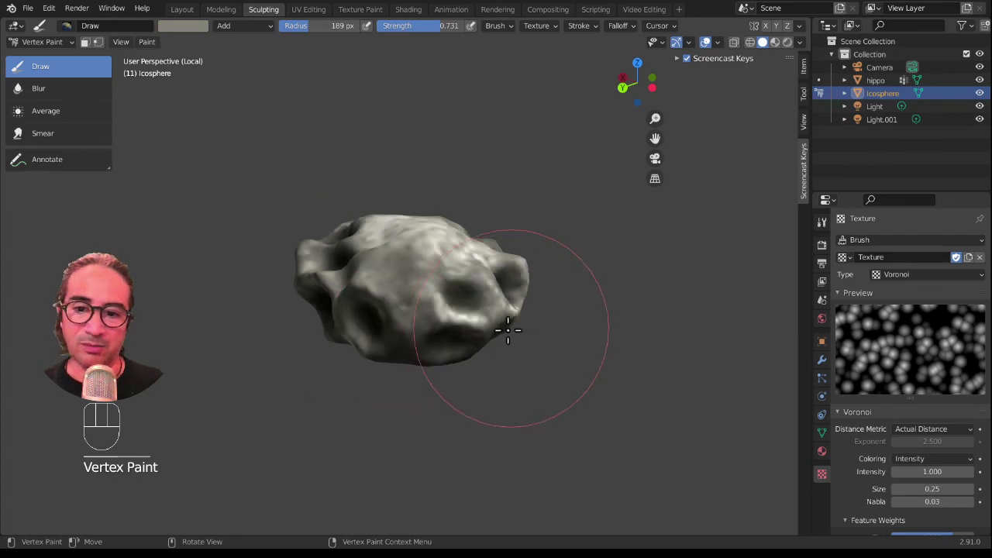
pyautogui.moveTo(507, 330)
pyautogui.mouseDown(button='middle')
pyautogui.moveTo(341, 314)
pyautogui.moveTo(239, 333)
pyautogui.moveTo(460, 377)
pyautogui.moveTo(349, 382)
pyautogui.mouseUp(button='middle')
pyautogui.scroll(2, 295, 348)
pyautogui.moveTo(294, 348); pyautogui.dragTo(382, 290)
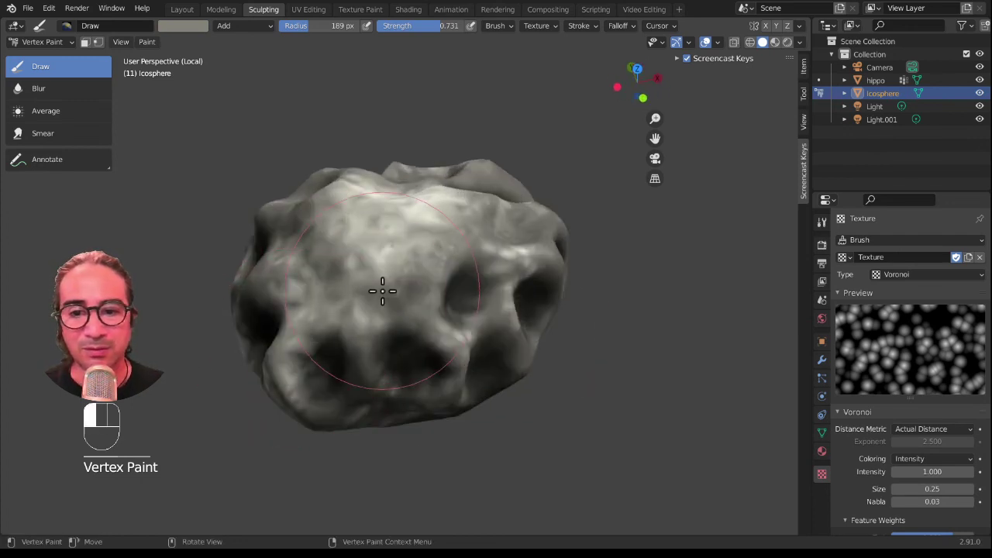
pyautogui.moveTo(401, 255)
pyautogui.mouseDown()
pyautogui.moveTo(330, 232)
pyautogui.moveTo(331, 274)
pyautogui.moveTo(340, 222)
pyautogui.moveTo(458, 292)
pyautogui.mouseUp()
# Brighten the underside and the lower side bulges of the rock with textured light grey strokes.
pyautogui.moveTo(421, 295)
pyautogui.mouseDown(button='middle')
pyautogui.moveTo(411, 290)
pyautogui.moveTo(472, 278)
pyautogui.mouseUp(button='middle')
pyautogui.moveTo(471, 277)
pyautogui.mouseDown()
pyautogui.moveTo(449, 298)
pyautogui.moveTo(492, 259)
pyautogui.mouseUp()
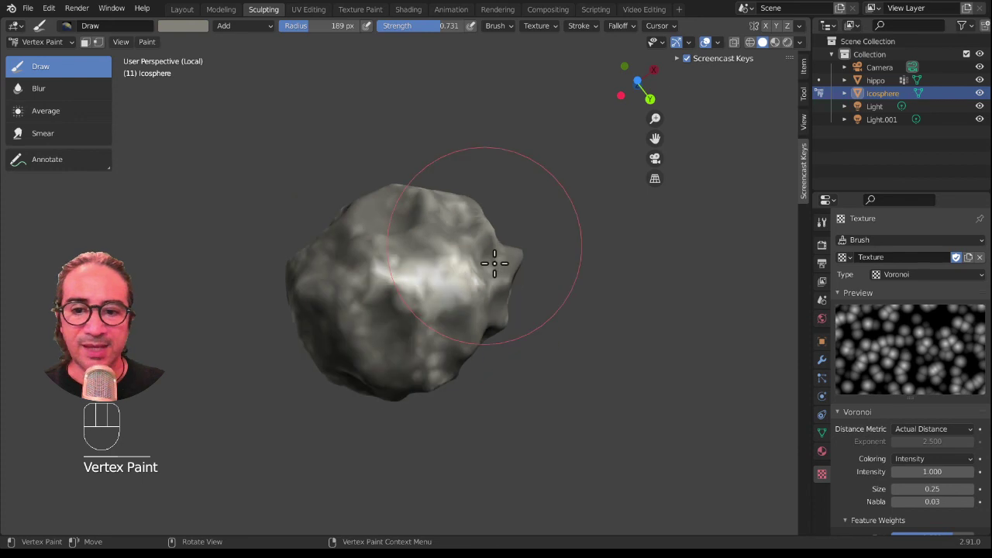
pyautogui.moveTo(492, 259)
pyautogui.mouseDown(button='middle')
pyautogui.moveTo(421, 395)
pyautogui.moveTo(461, 333)
pyautogui.mouseUp(button='middle')
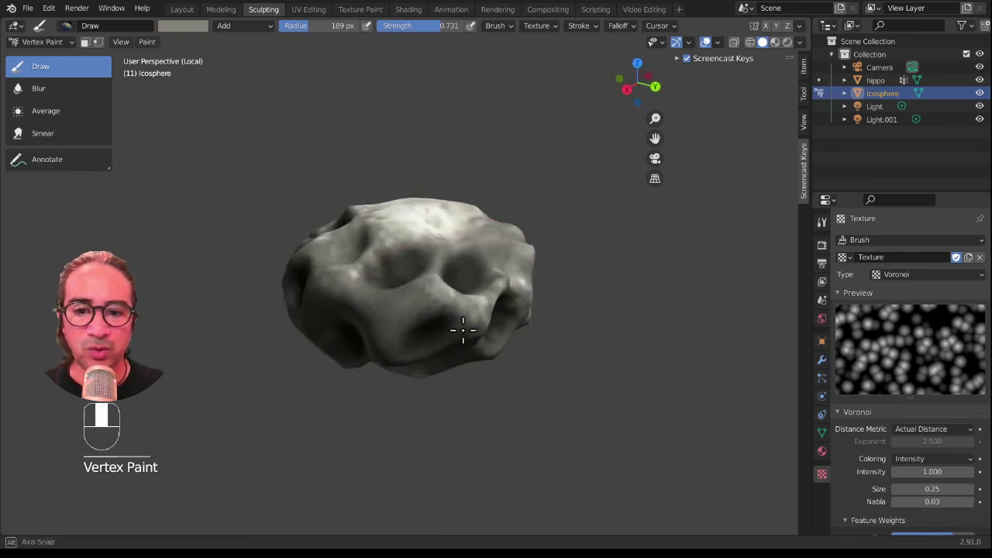
pyautogui.moveTo(460, 332)
pyautogui.mouseDown()
pyautogui.moveTo(380, 399)
pyautogui.moveTo(416, 328)
pyautogui.moveTo(529, 324)
pyautogui.mouseUp()
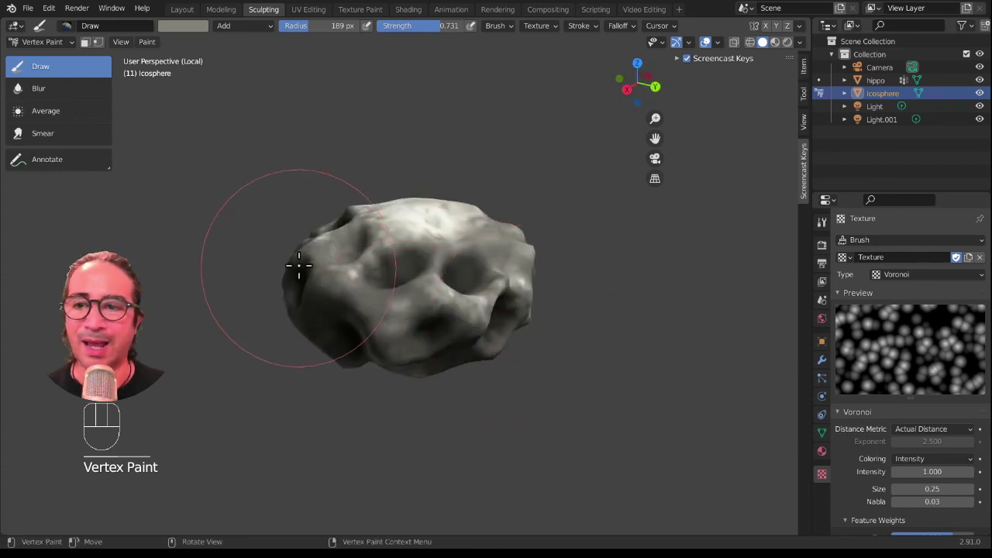
# Return the rock to Object Mode and exit local view to show it together with the seahorse.
pyautogui.click(55, 43)
pyautogui.click(47, 58)
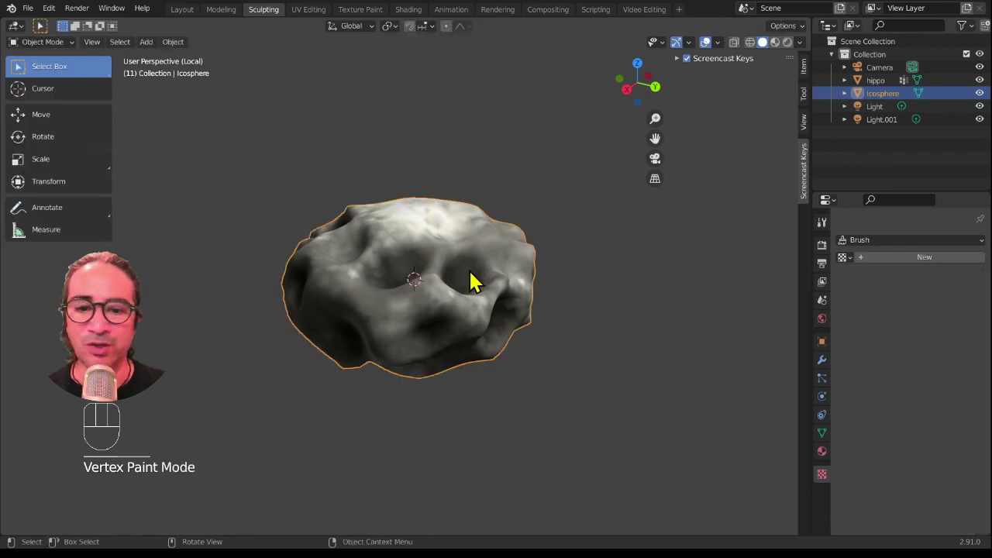
pyautogui.press('KP_3')
pyautogui.scroll(-2, 488, 277)
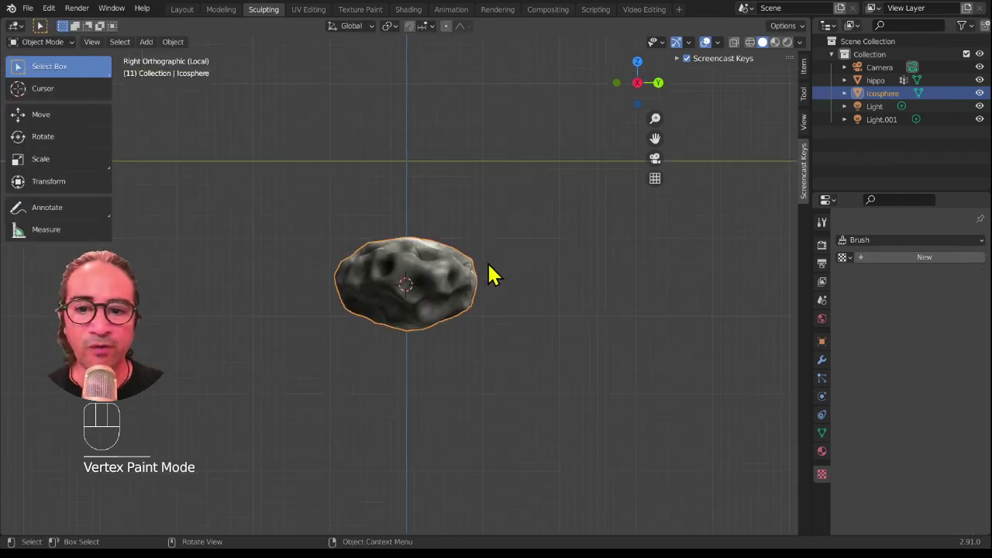
pyautogui.scroll(4, 488, 298)
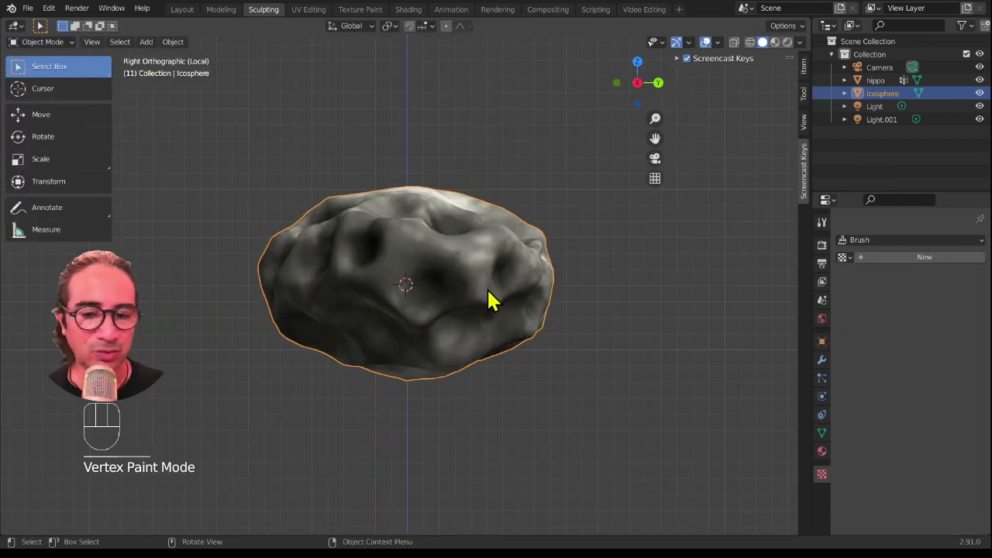
pyautogui.scroll(-2, 489, 299)
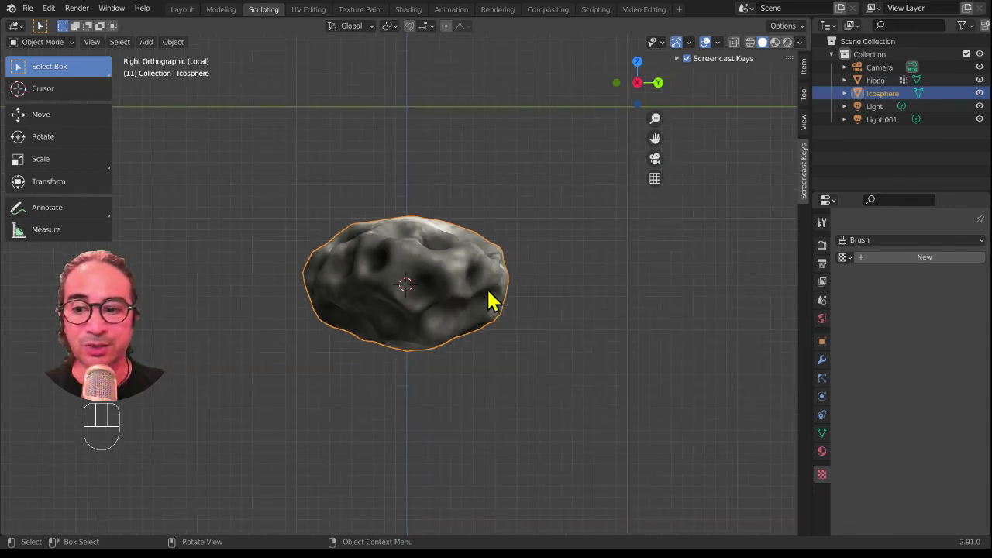
pyautogui.press('KP_Divide')
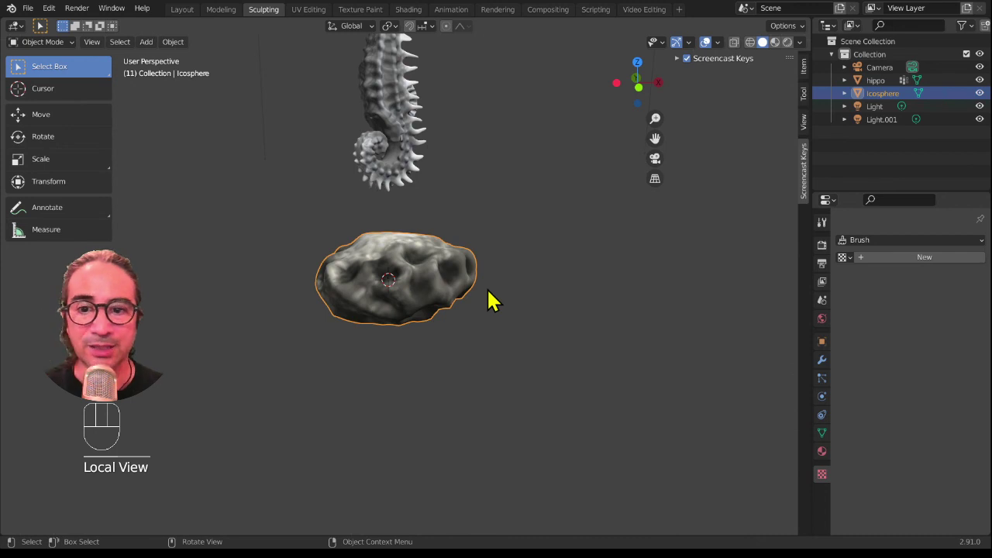
pyautogui.moveTo(425, 224); pyautogui.dragTo(467, 290, button='middle')
pyautogui.scroll(4, 532, 361)
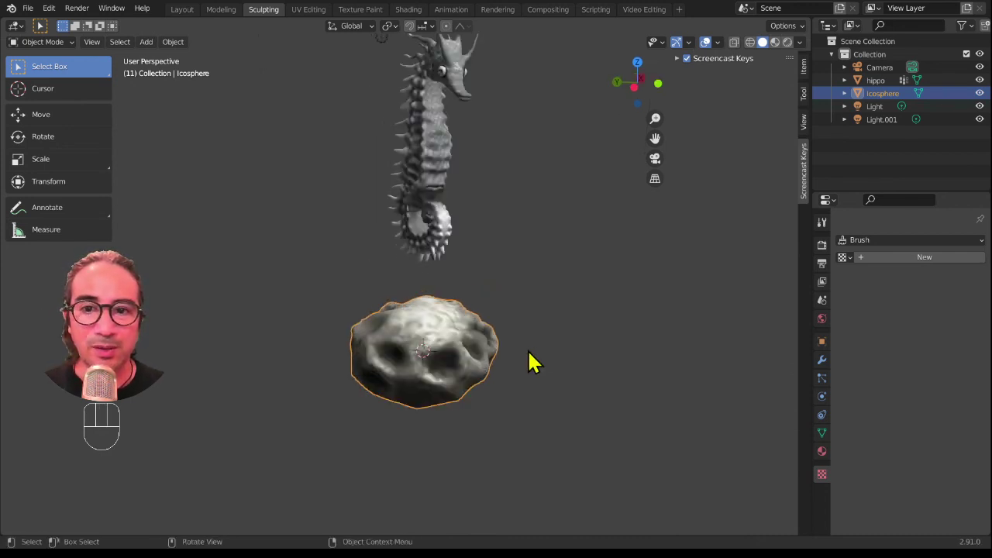
pyautogui.keyDown('shift'); pyautogui.moveTo(469, 296); pyautogui.dragTo(481, 341, button='middle'); pyautogui.keyUp('shift')
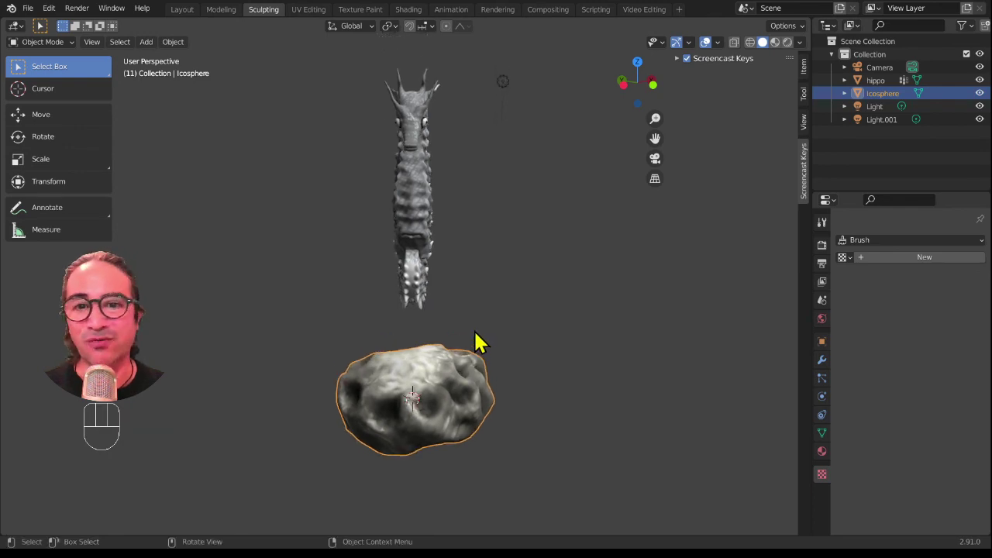